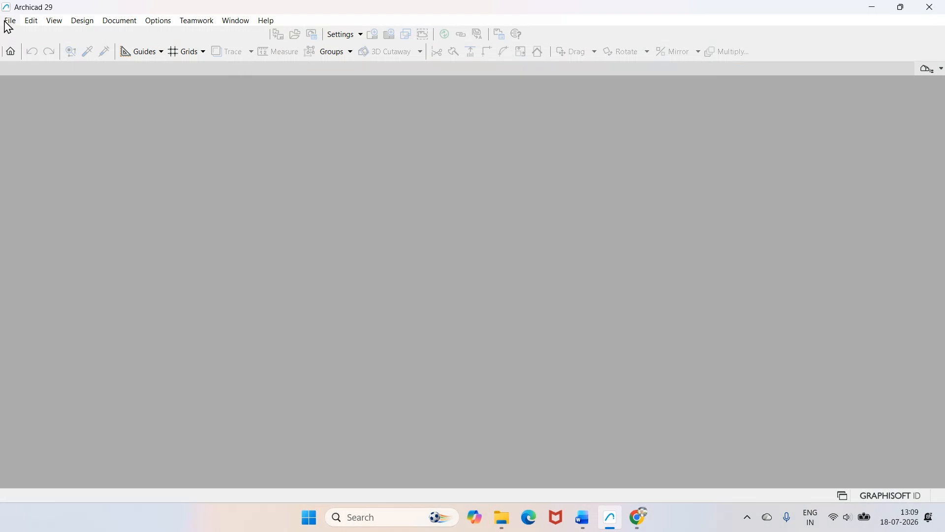
# - Create a new project from the Archicad 29 Template with the Default Profile work environment
pyautogui.click(9, 21)
pyautogui.click(165, 58)
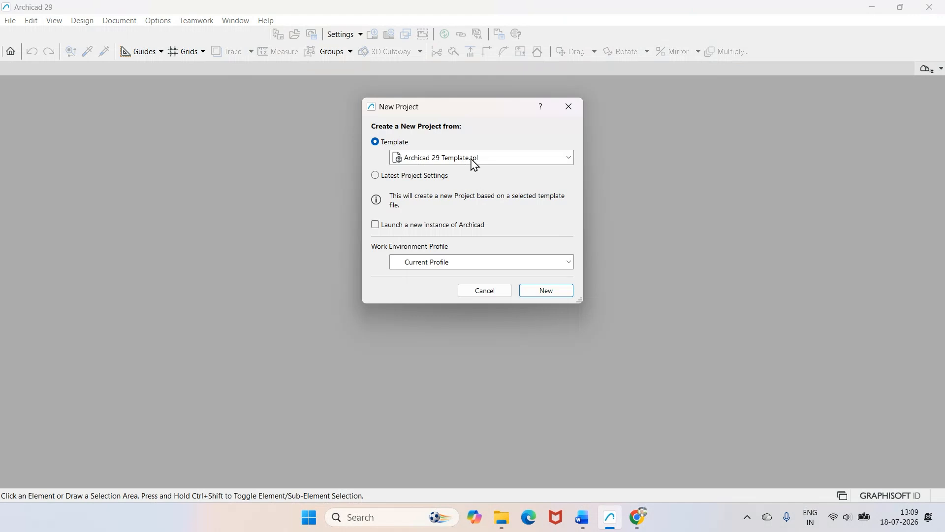
pyautogui.click(451, 262)
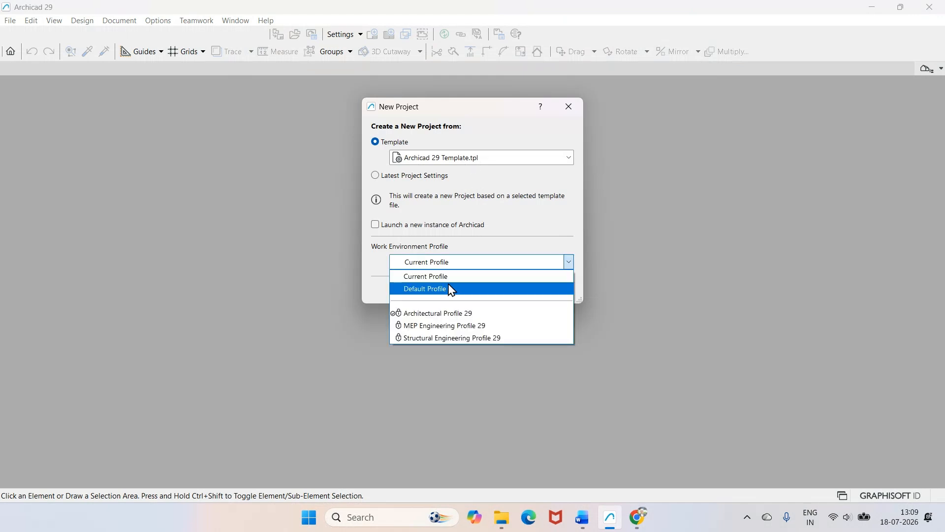
pyautogui.click(451, 290)
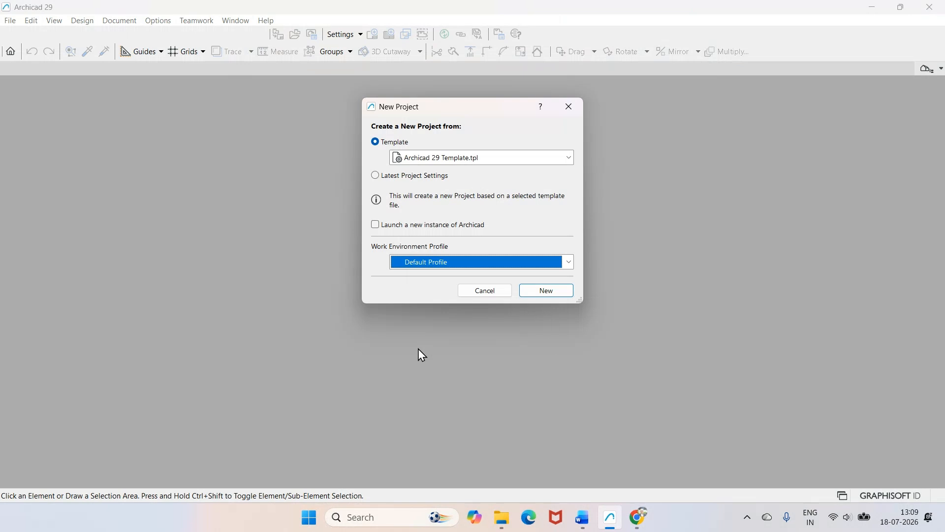
pyautogui.click(542, 289)
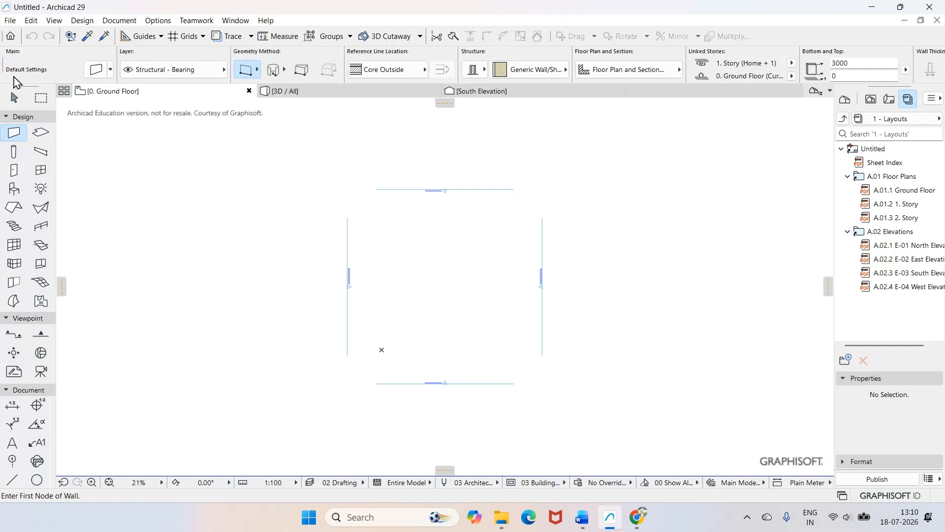
# - Display the Project Map in the navigator instead of the layouts
pyautogui.click(10, 20)
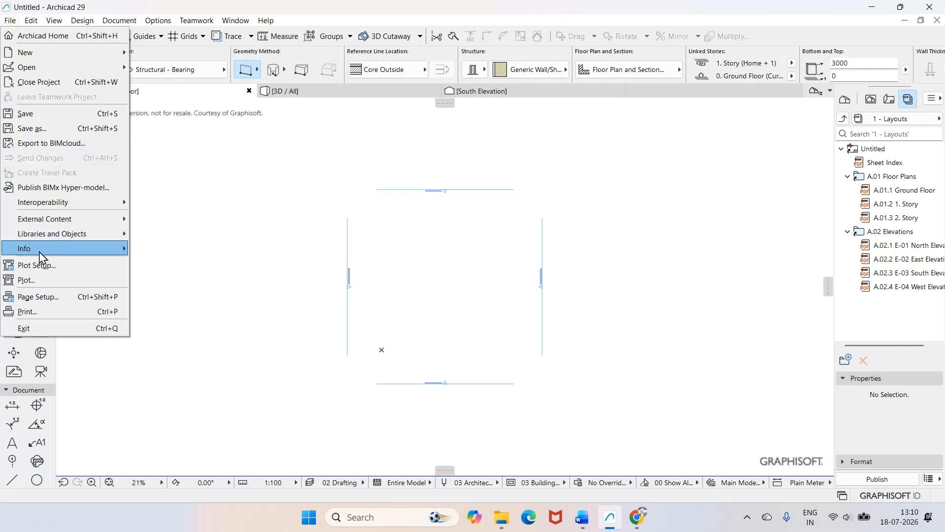
pyautogui.click(645, 223)
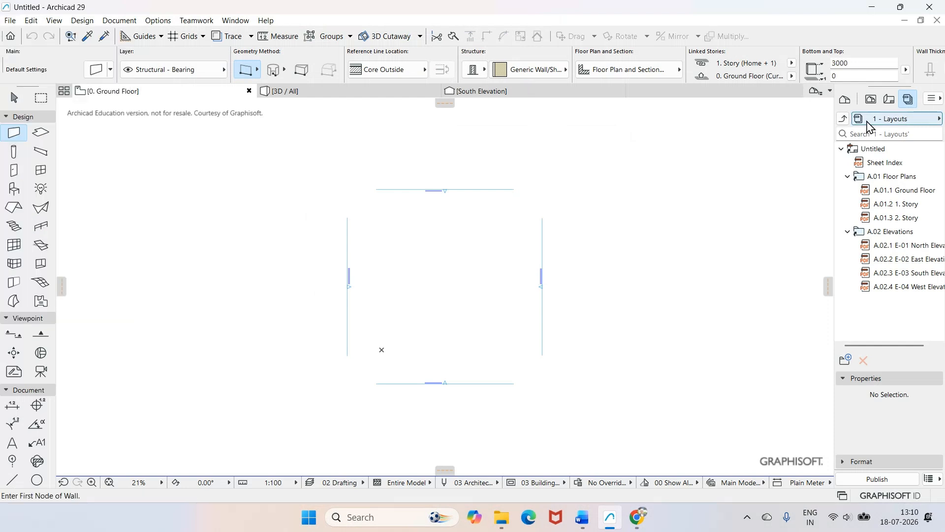
pyautogui.click(845, 99)
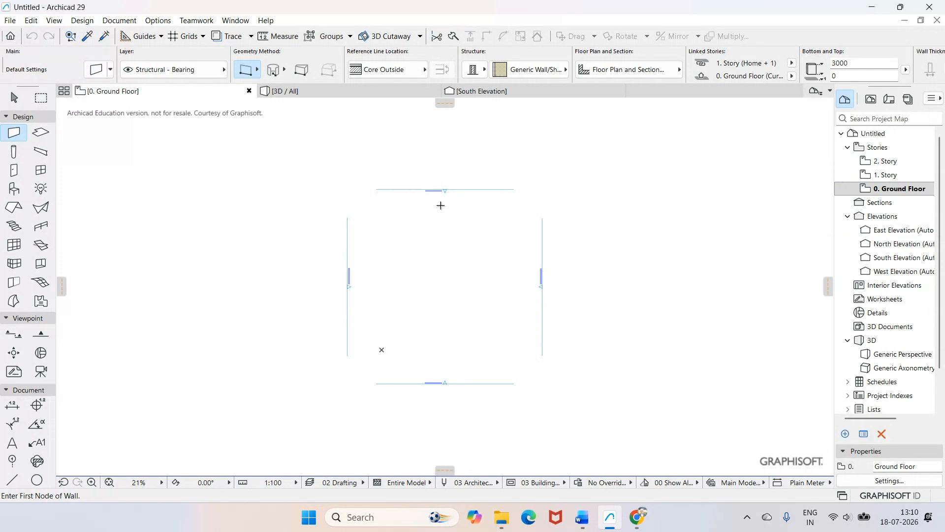
# - Examine the north, south, east and west elevation markers on the ground floor plan
pyautogui.scroll(1, 442, 200)
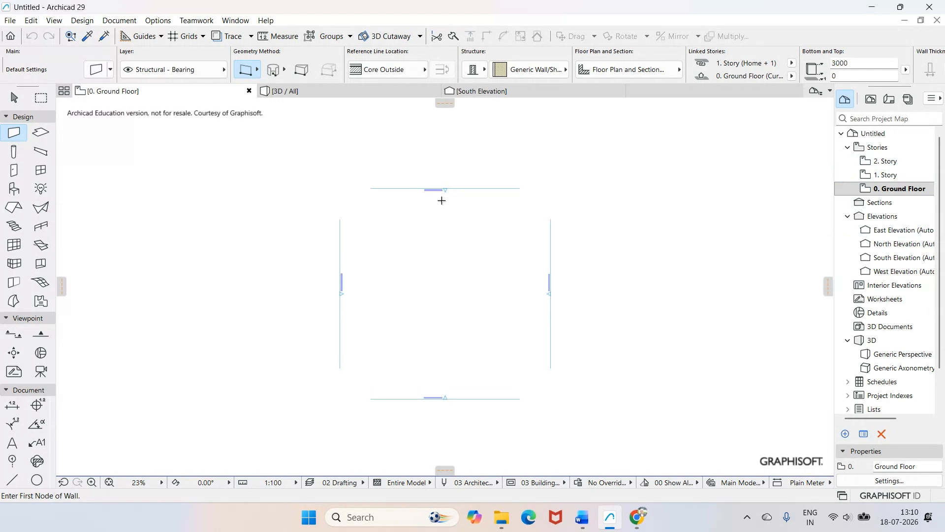
pyautogui.scroll(3, 442, 201)
pyautogui.scroll(1, 428, 204)
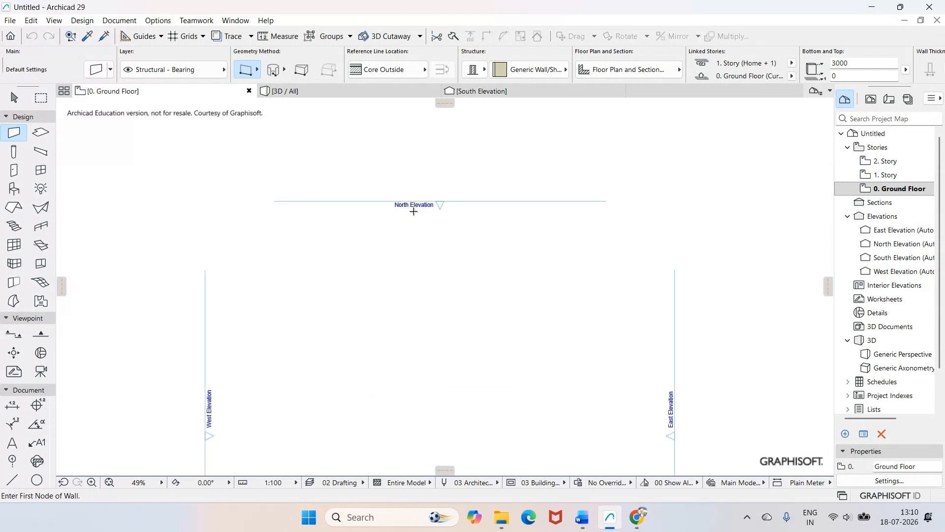
pyautogui.scroll(-5, 523, 291)
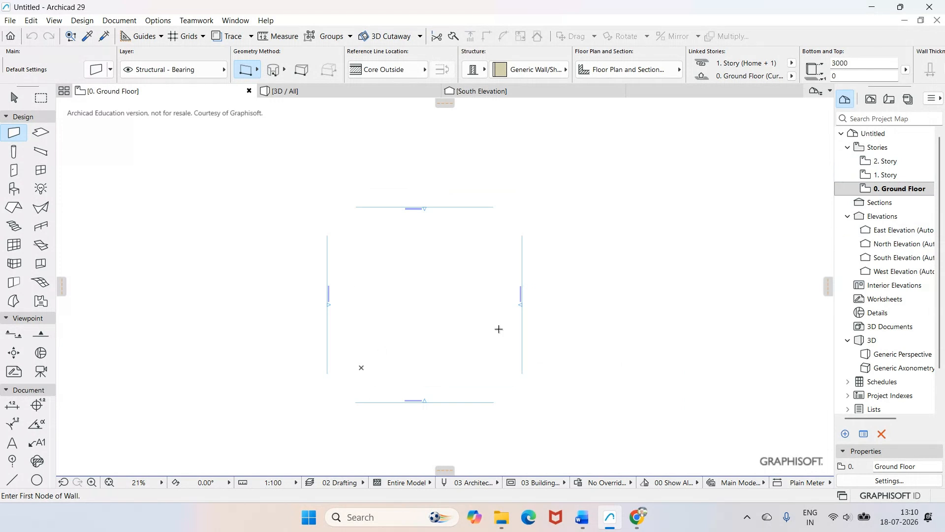
pyautogui.scroll(5, 436, 409)
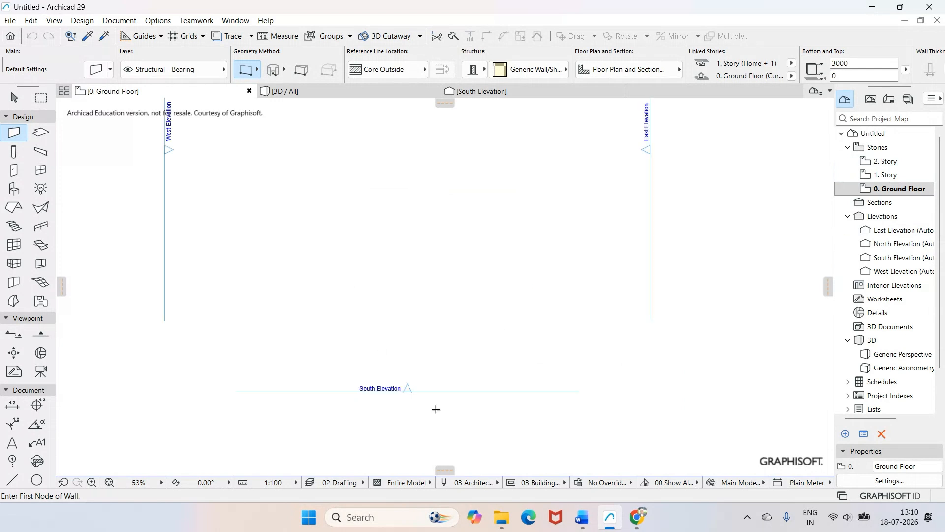
pyautogui.scroll(-5, 517, 312)
pyautogui.scroll(8, 518, 313)
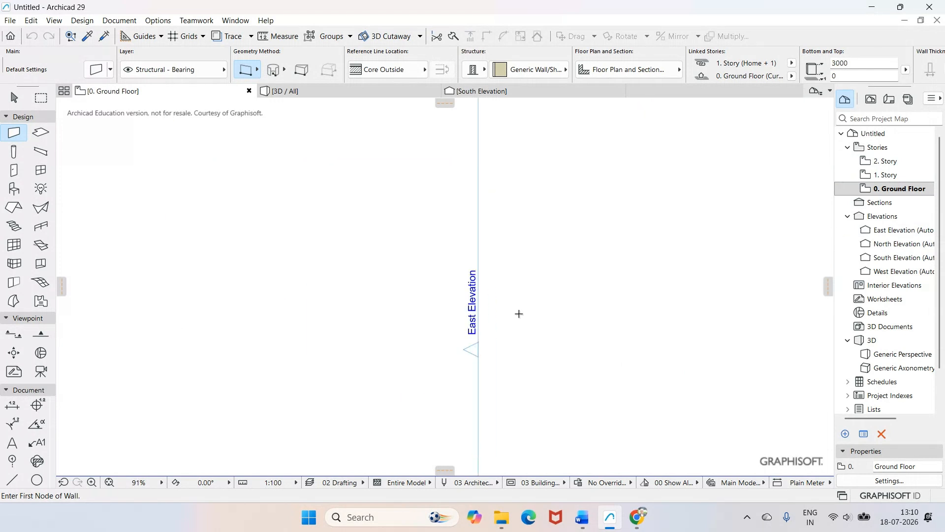
pyautogui.scroll(-3, 519, 313)
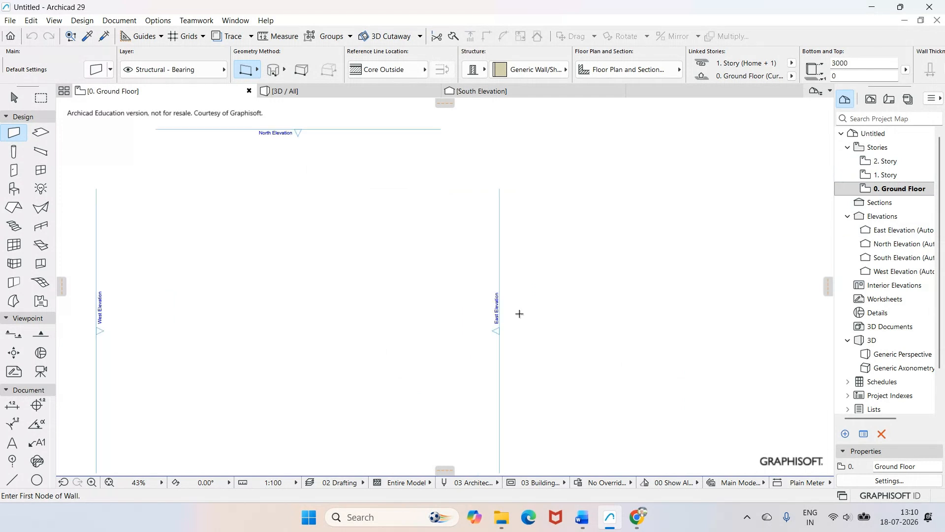
pyautogui.scroll(-3, 386, 319)
pyautogui.scroll(6, 355, 319)
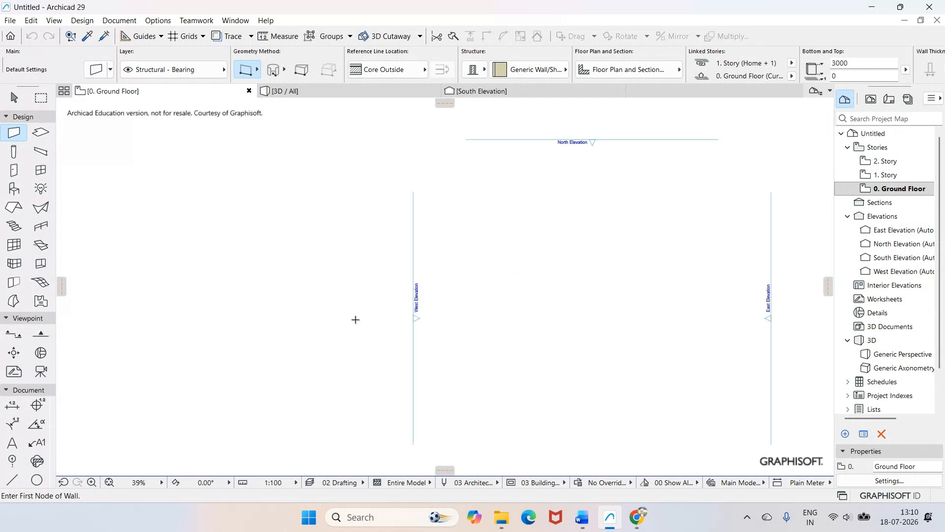
pyautogui.scroll(-6, 670, 336)
pyautogui.scroll(2, 670, 336)
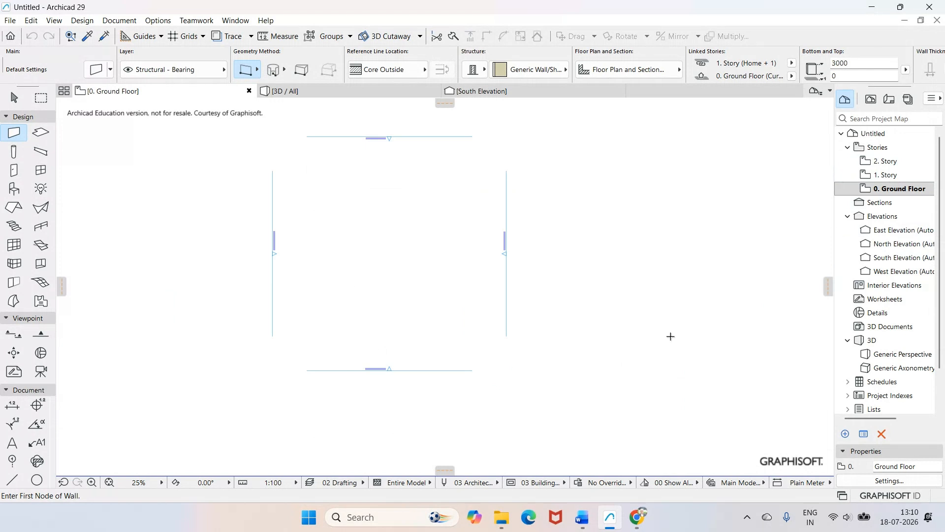
pyautogui.scroll(-1, 669, 335)
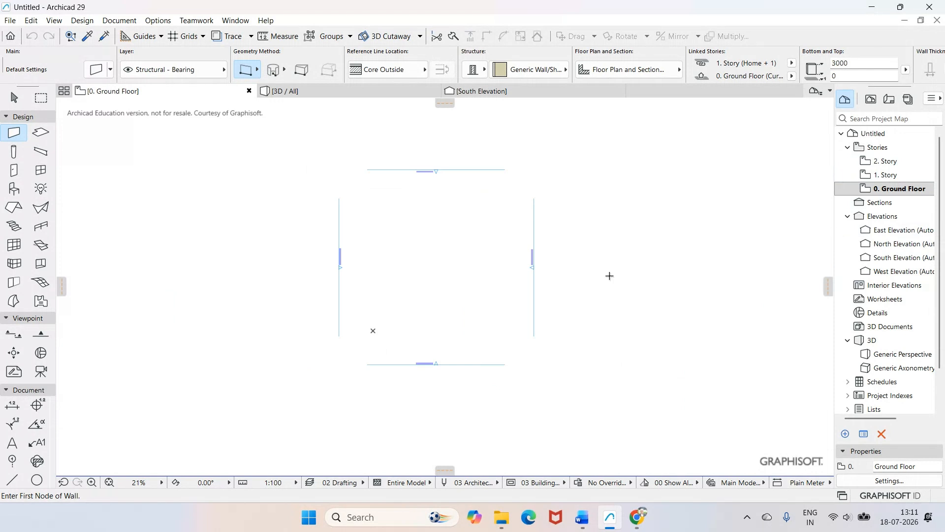
# - Set the project's working length unit to feet & decimal inches with 1 decimal
pyautogui.click(163, 21)
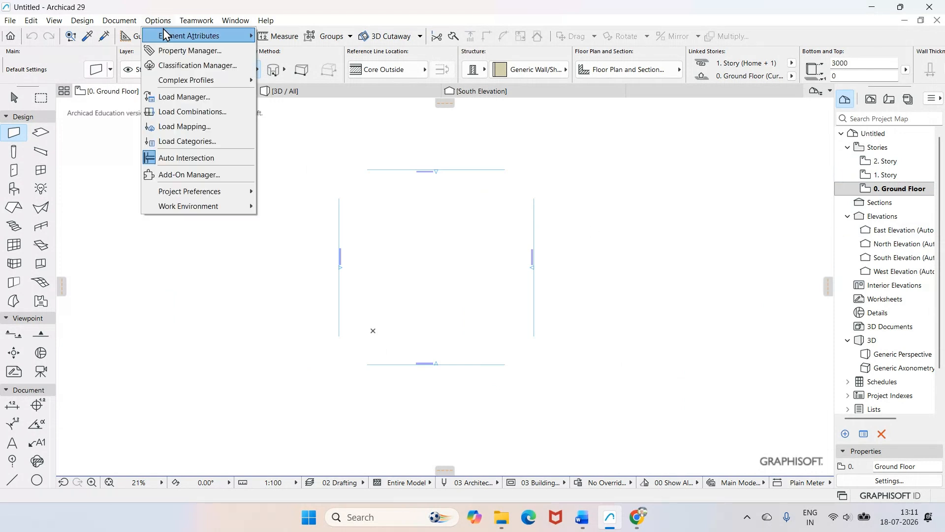
pyautogui.moveTo(207, 196)
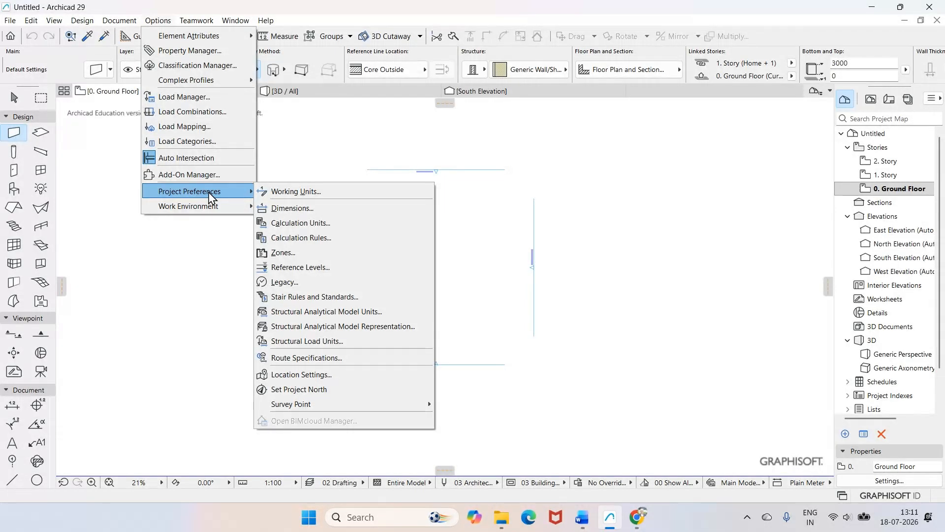
pyautogui.click(274, 197)
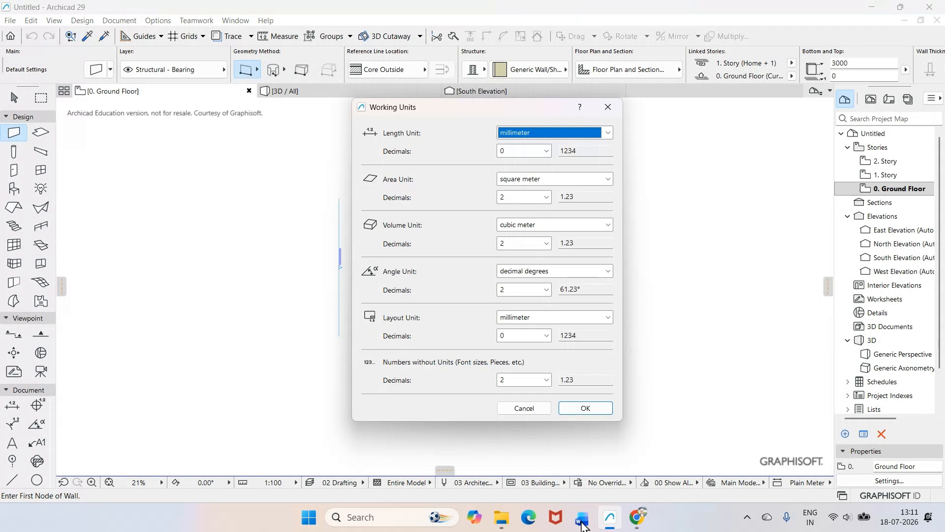
pyautogui.click(582, 518)
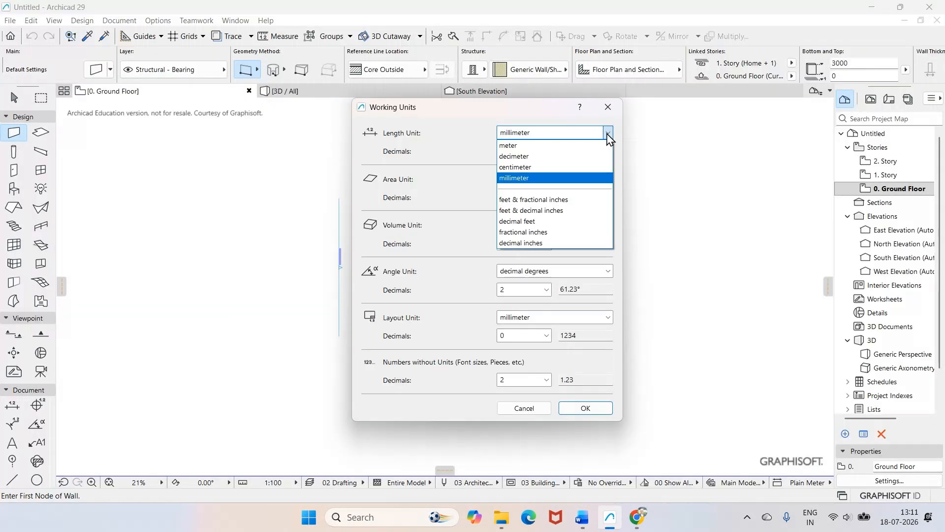
pyautogui.click(530, 210)
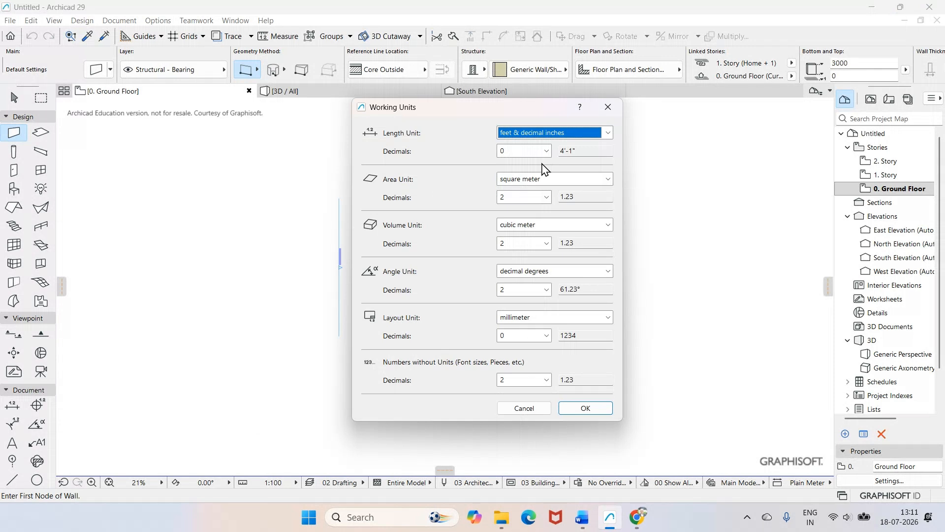
pyautogui.click(546, 152)
pyautogui.click(521, 171)
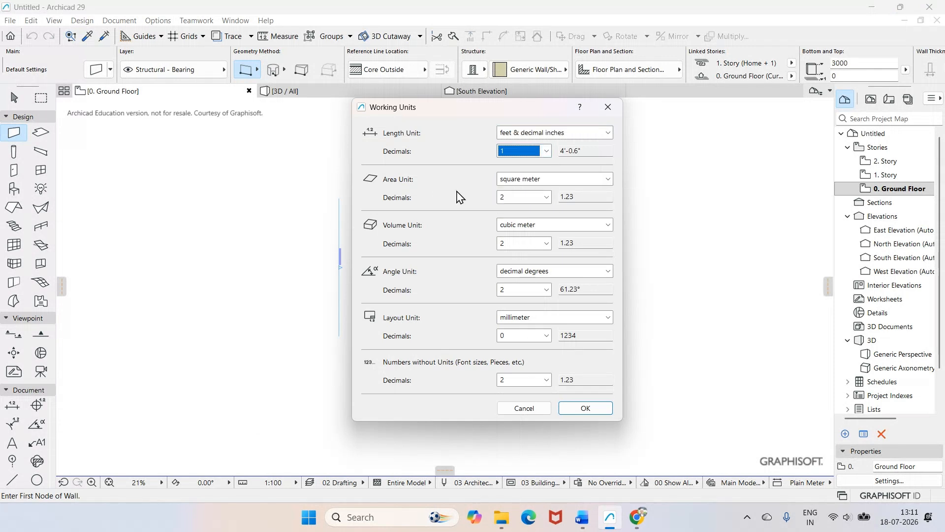
# - Set the working area unit to square feet with 2 decimals and the volume unit to cubic feet
pyautogui.click(603, 179)
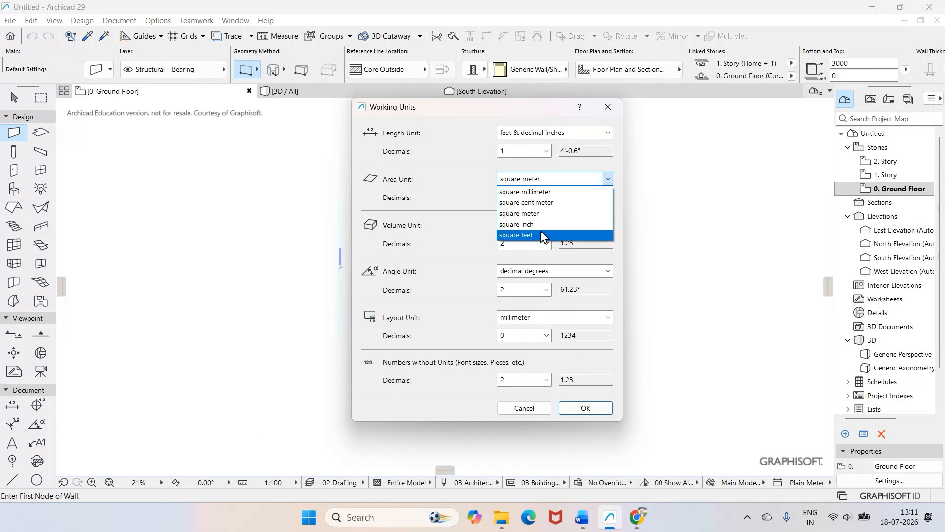
pyautogui.click(542, 235)
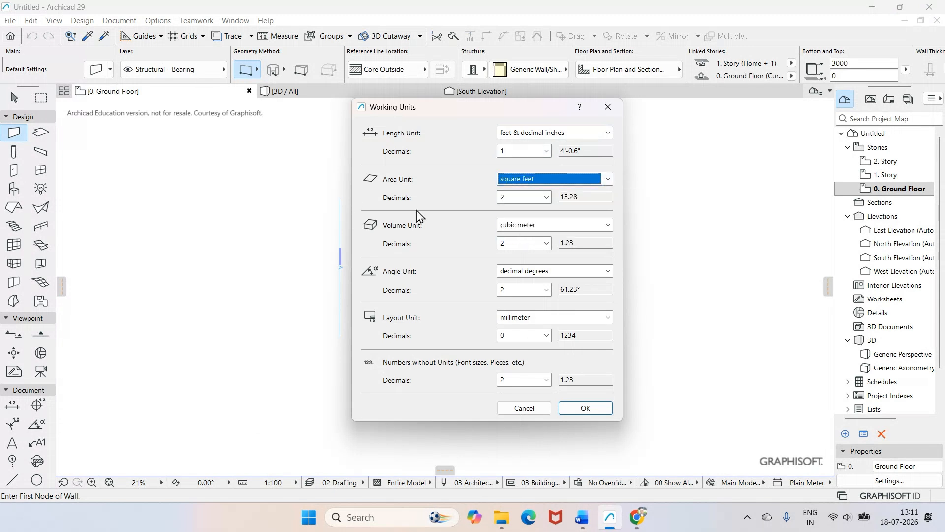
pyautogui.click(548, 198)
pyautogui.click(547, 199)
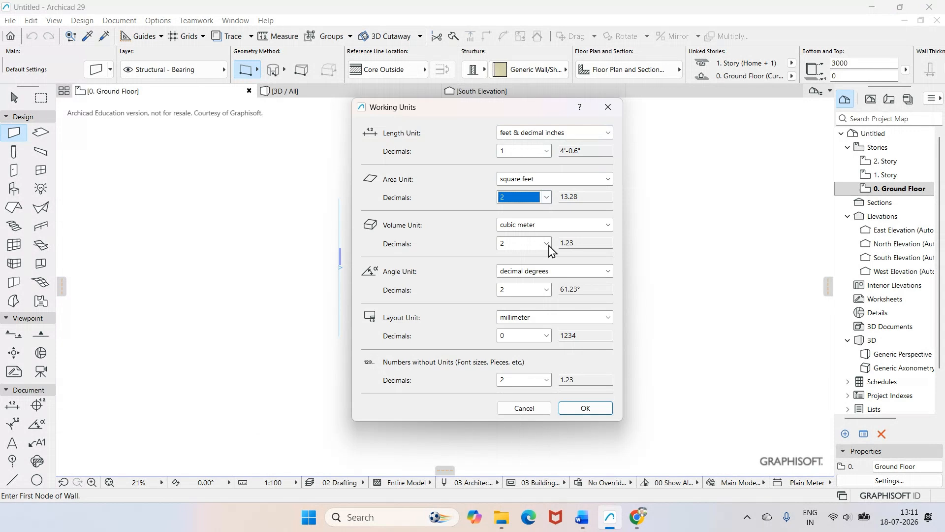
pyautogui.click(608, 225)
pyautogui.click(542, 270)
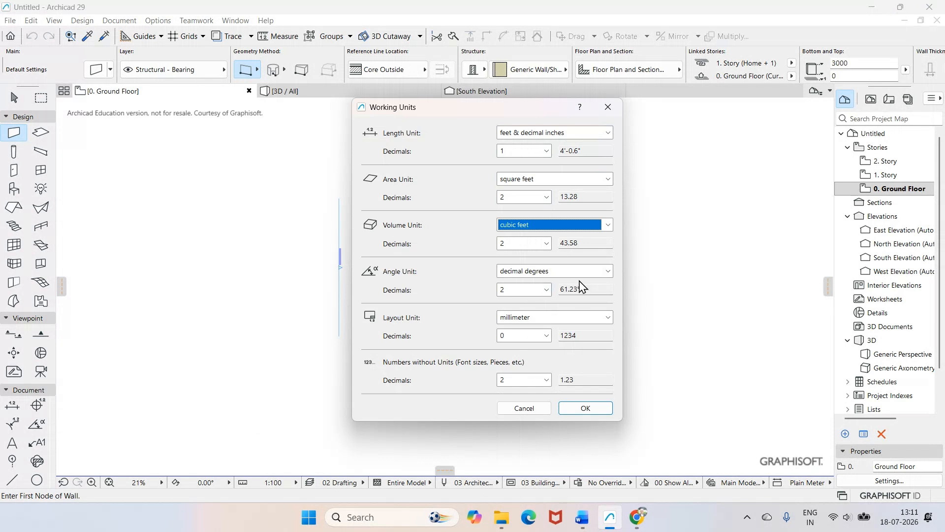
# - Set the layout unit to feet & decimal inches and apply the working units
pyautogui.click(609, 317)
pyautogui.click(558, 393)
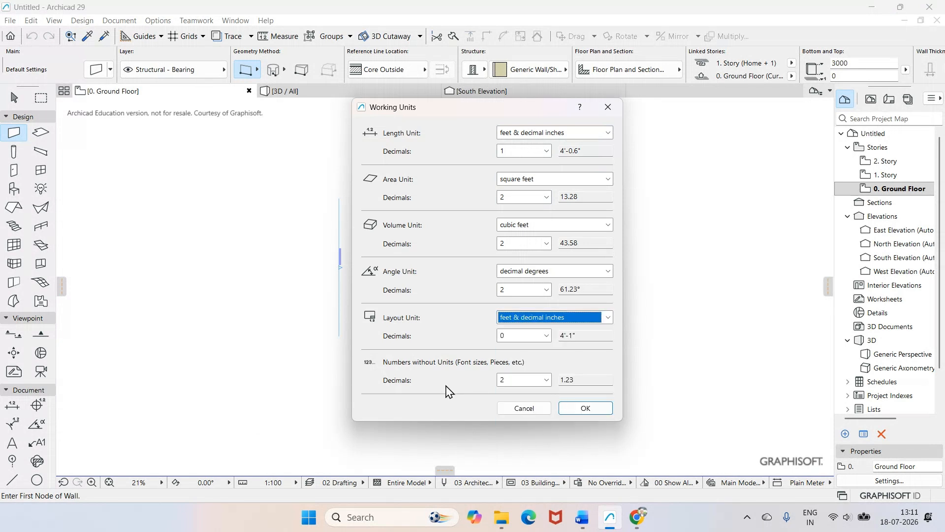
pyautogui.click(586, 408)
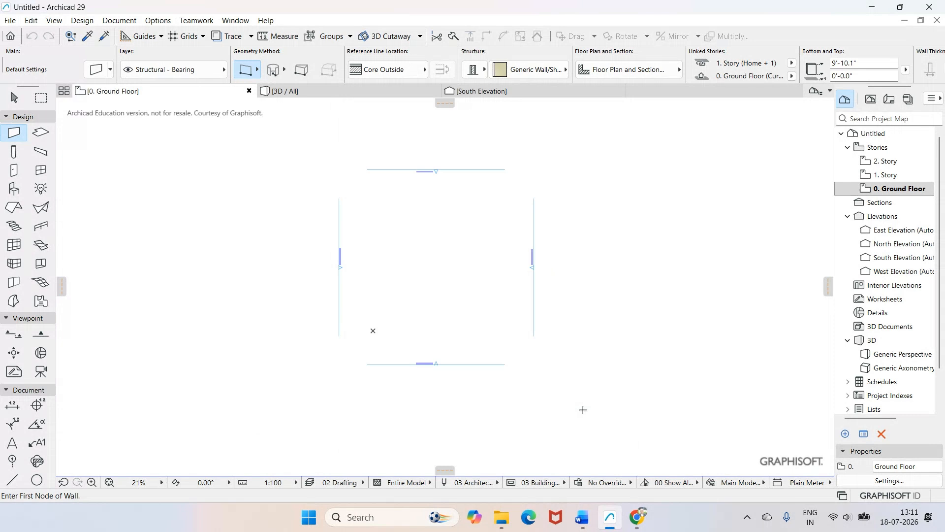
# - In the project's dimension preferences, base linear dimensions on US Architect, using feet & decimal inches with 1 decimal
pyautogui.click(156, 22)
pyautogui.moveTo(212, 191)
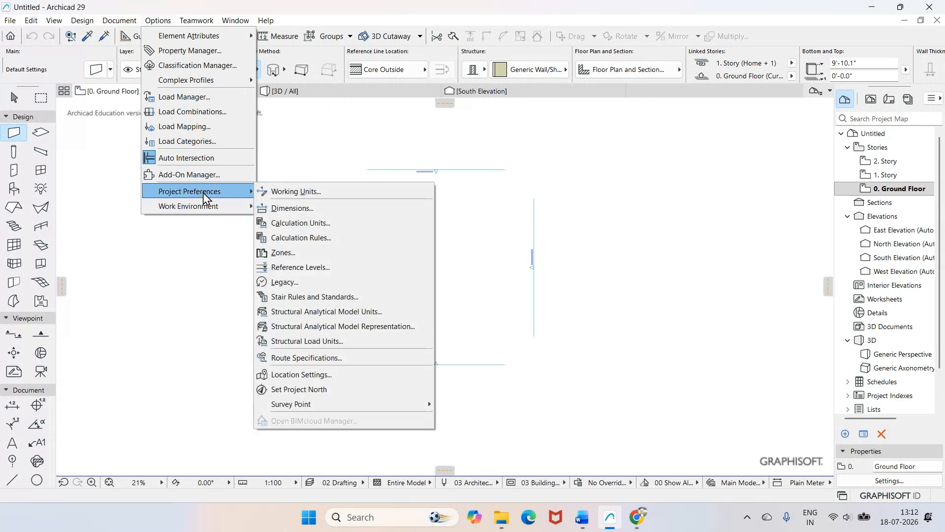
pyautogui.click(279, 211)
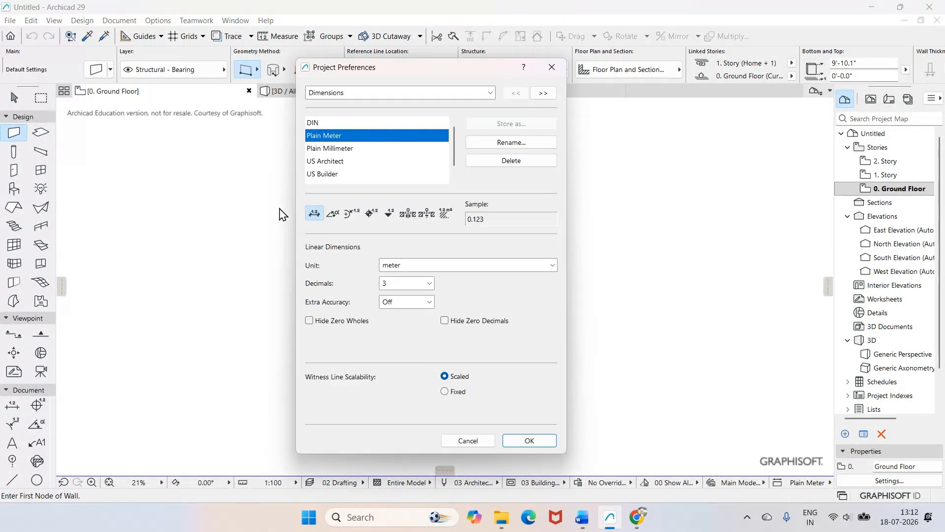
pyautogui.click(330, 163)
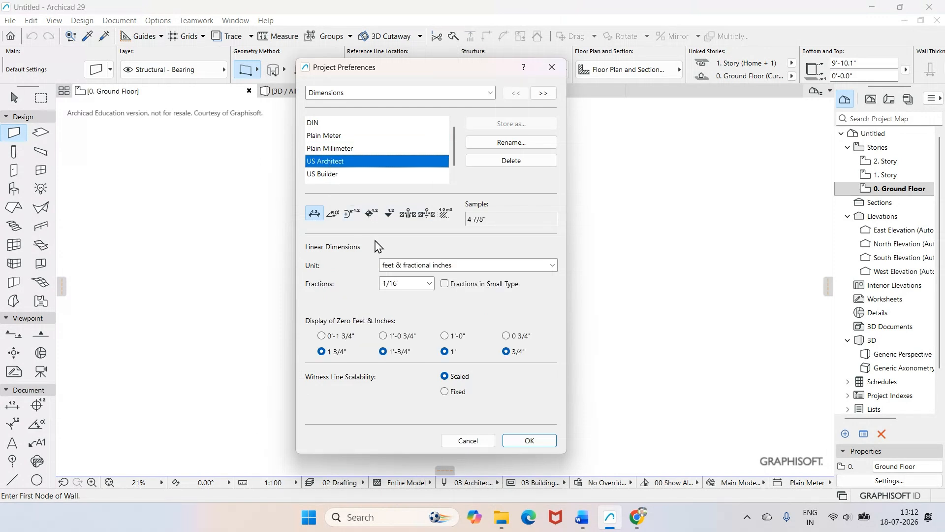
pyautogui.click(389, 265)
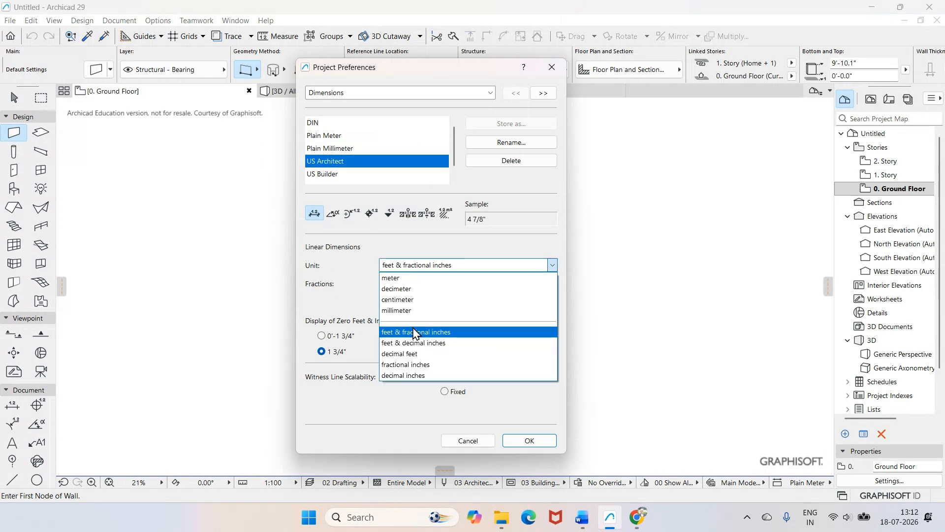
pyautogui.click(422, 345)
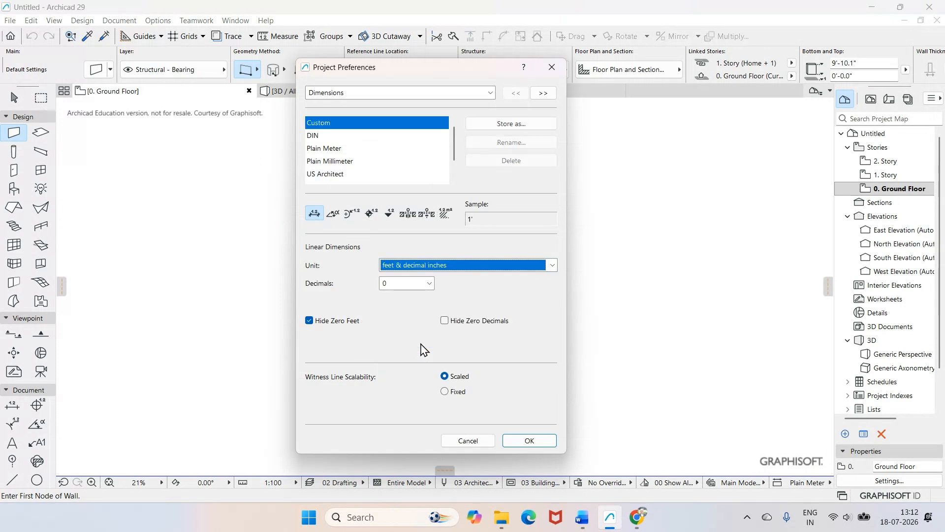
pyautogui.click(429, 284)
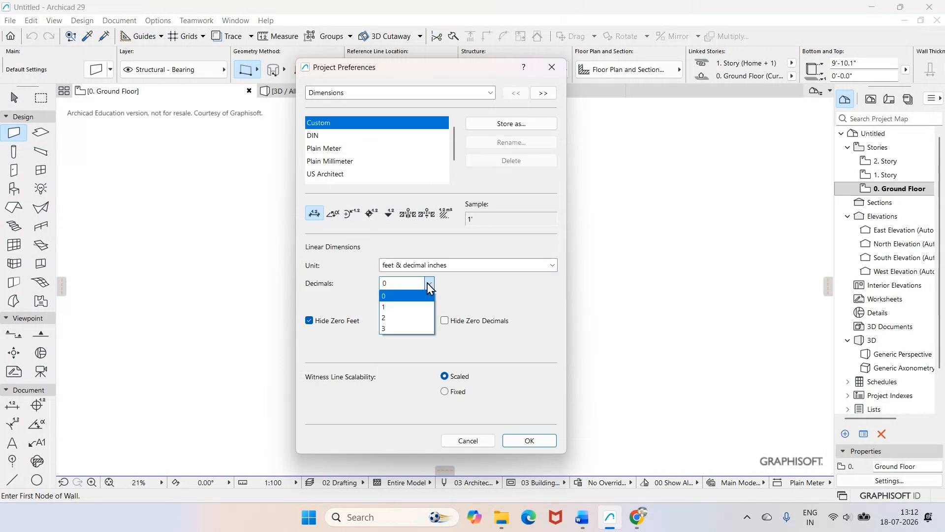
pyautogui.click(390, 306)
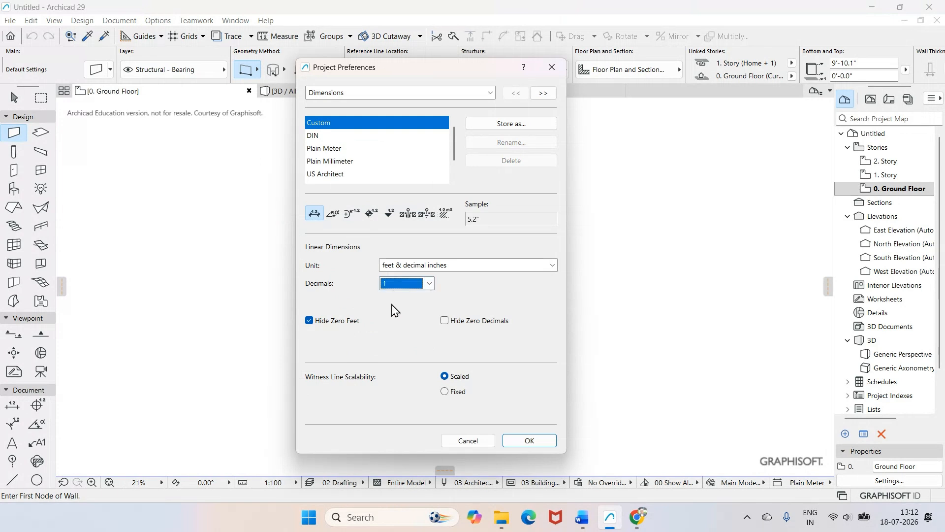
# - Apply the dimension preferences, and set the default wall to a basic structure with the Brick - Structural building material
pyautogui.click(529, 443)
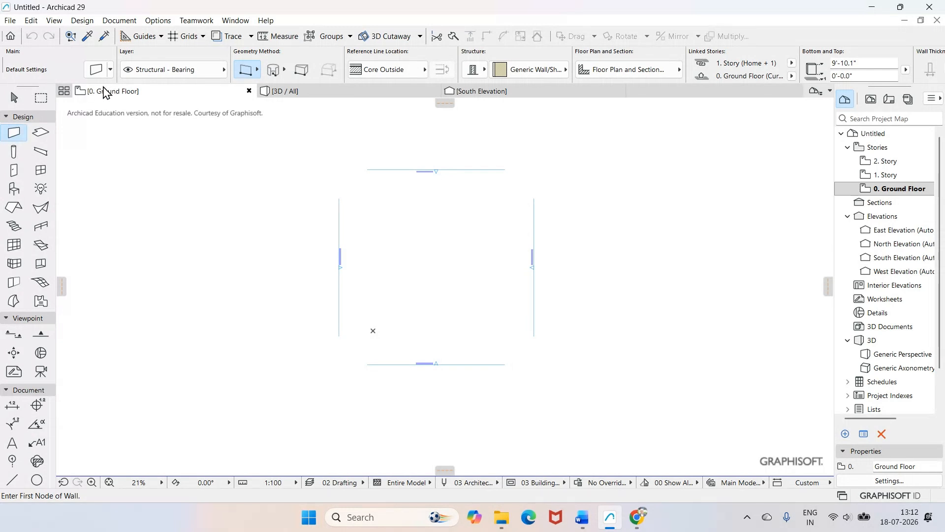
pyautogui.click(95, 71)
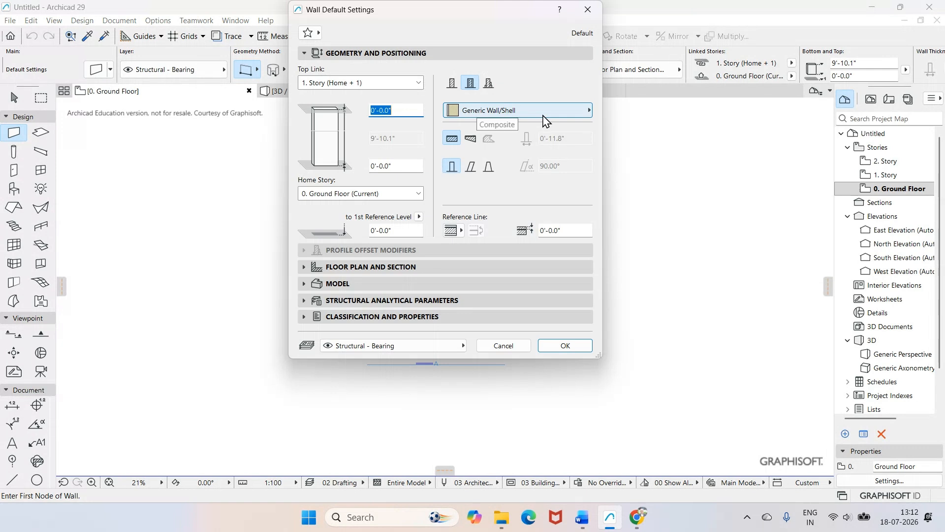
pyautogui.click(453, 85)
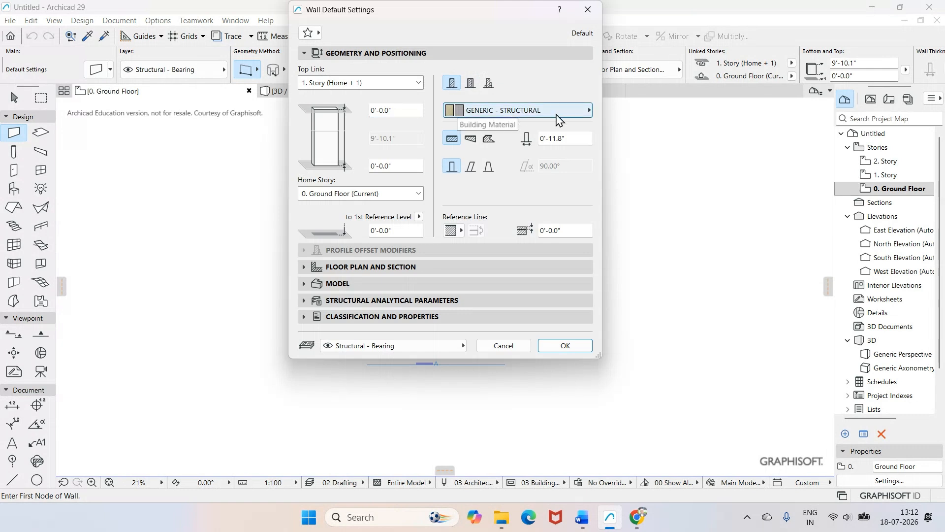
pyautogui.click(589, 111)
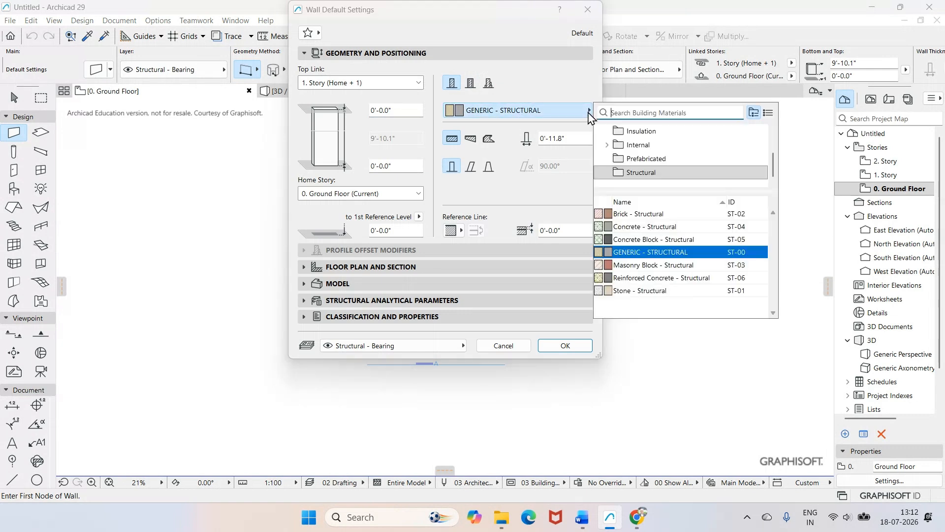
pyautogui.moveTo(651, 254)
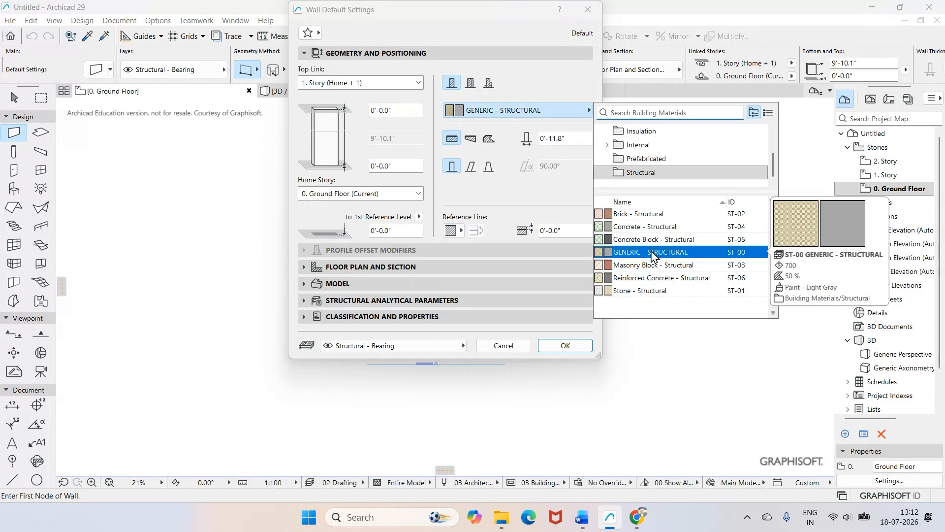
pyautogui.click(654, 214)
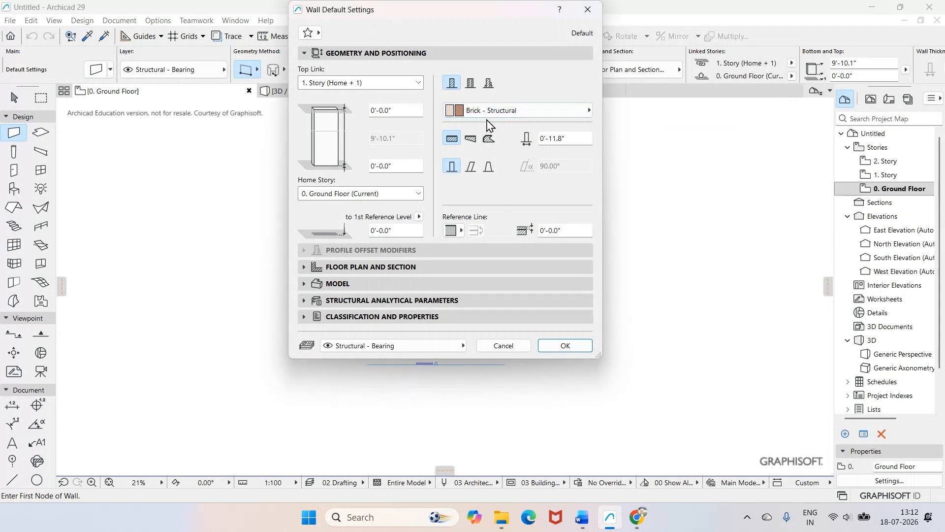
# - Set the default wall's thickness to 9 inches and its top link to Not Linked with a height of 10 feet
pyautogui.click(569, 139)
pyautogui.write('9')
pyautogui.click(420, 83)
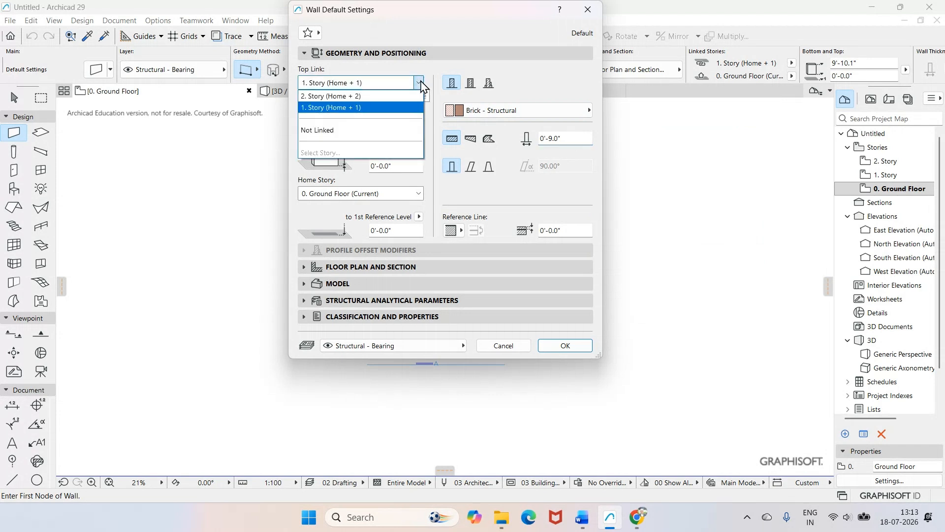
pyautogui.click(385, 107)
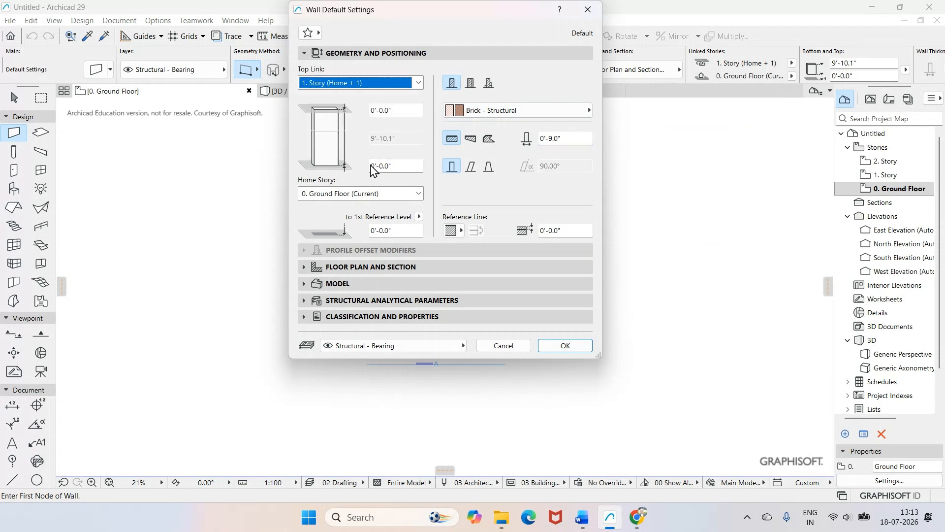
pyautogui.click(393, 83)
pyautogui.click(349, 131)
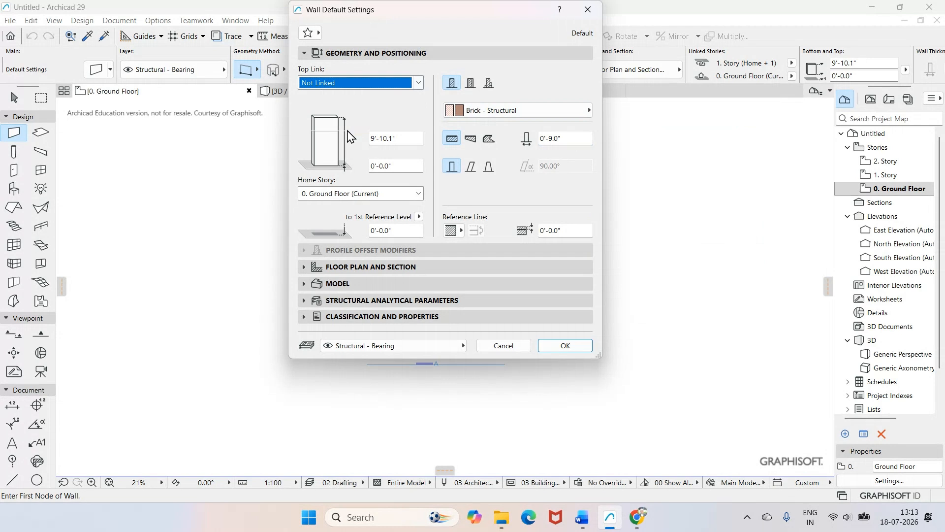
pyautogui.click(402, 138)
pyautogui.write('10')
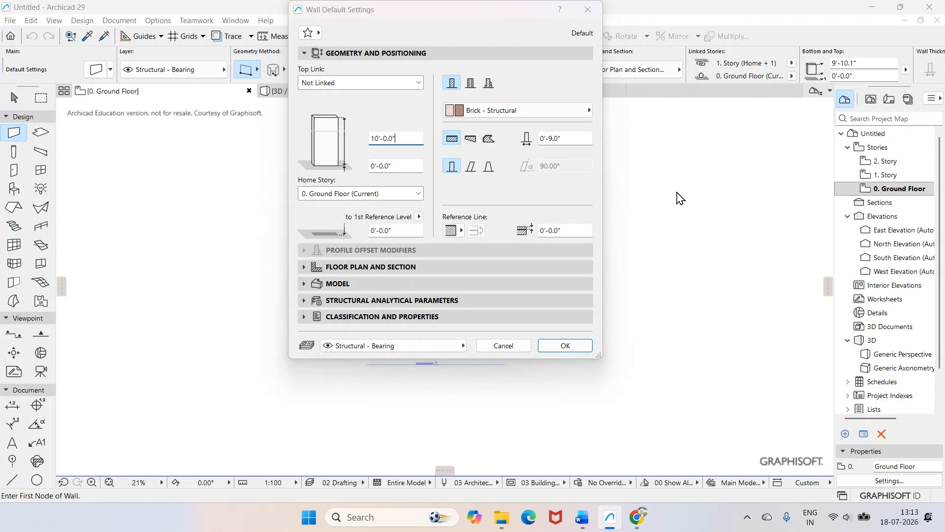
# - Review the default wall's floor plan and section display, cut surface and outline settings
pyautogui.click(338, 272)
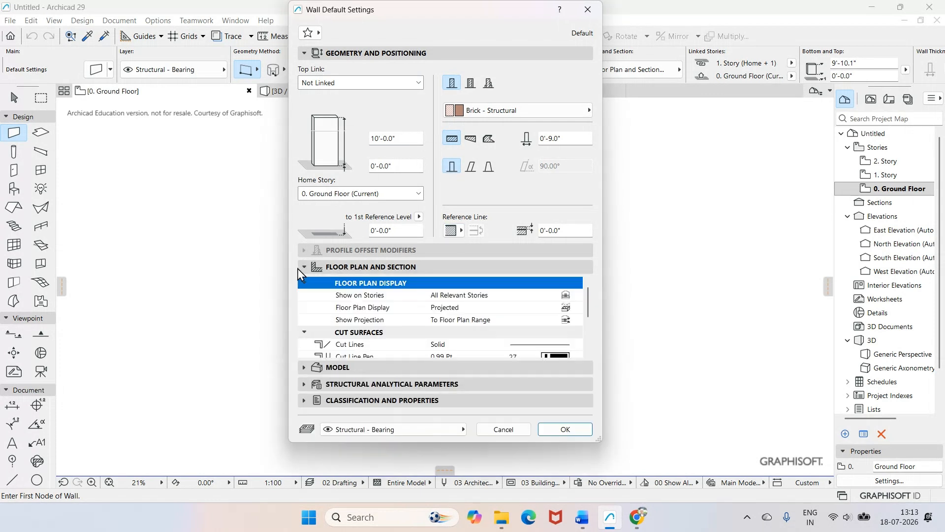
pyautogui.scroll(-1, 422, 316)
pyautogui.scroll(-3, 423, 317)
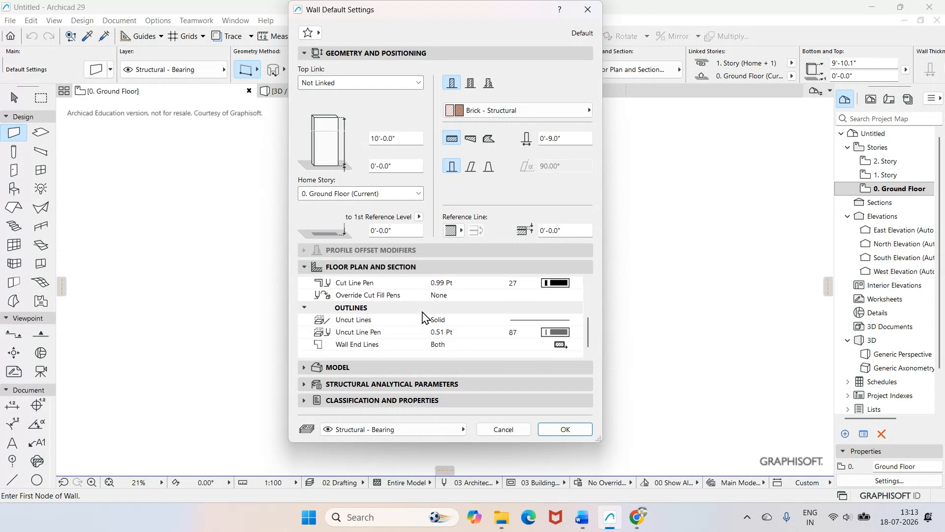
pyautogui.click(306, 268)
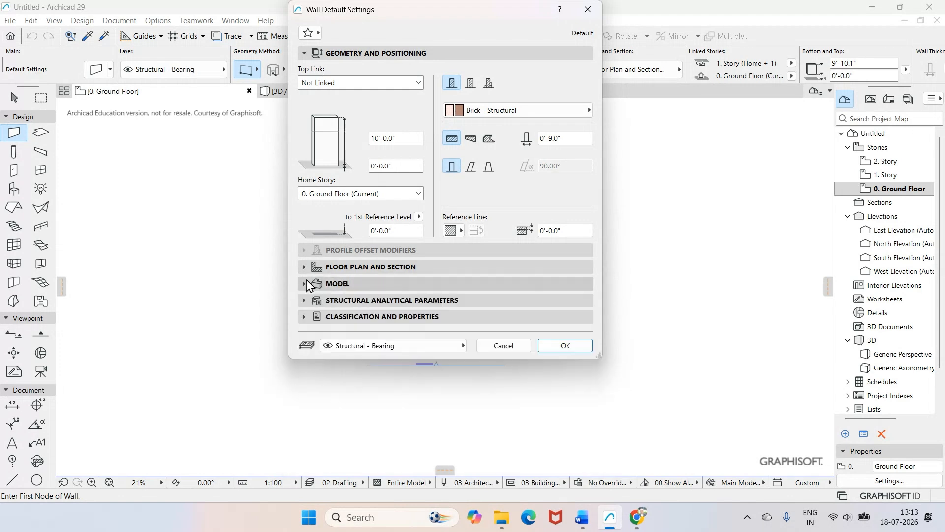
# - Override the default wall's outside, edge and inside surfaces with Stucco - White Fine, linking all three
pyautogui.click(310, 103)
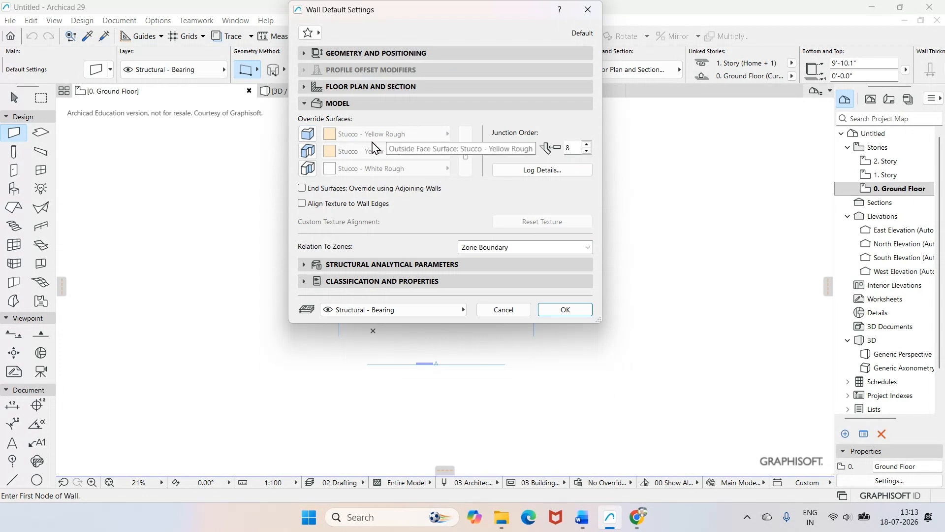
pyautogui.click(308, 134)
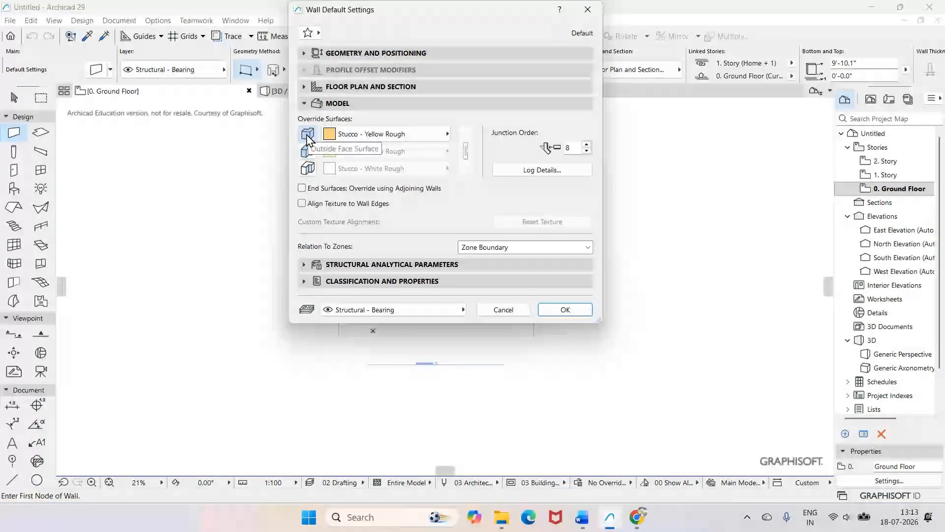
pyautogui.click(307, 151)
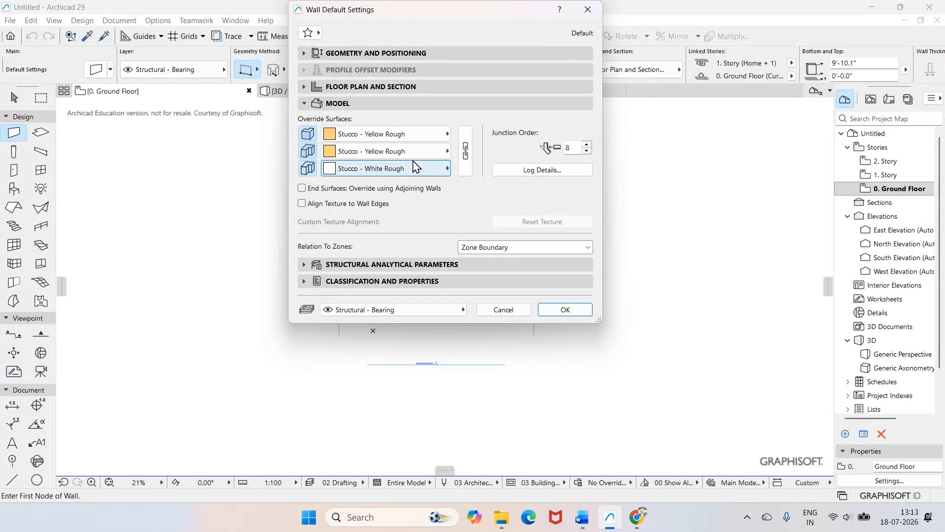
pyautogui.click(447, 136)
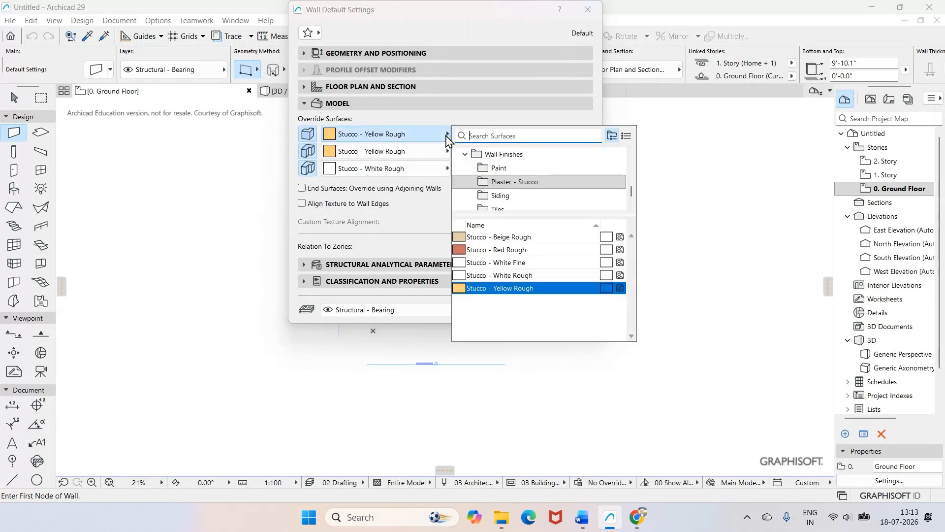
pyautogui.click(517, 263)
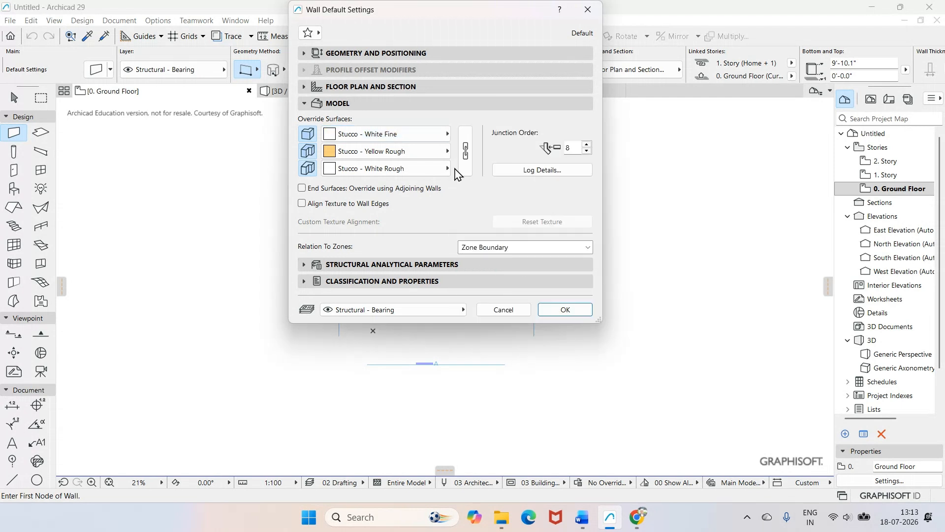
pyautogui.click(465, 150)
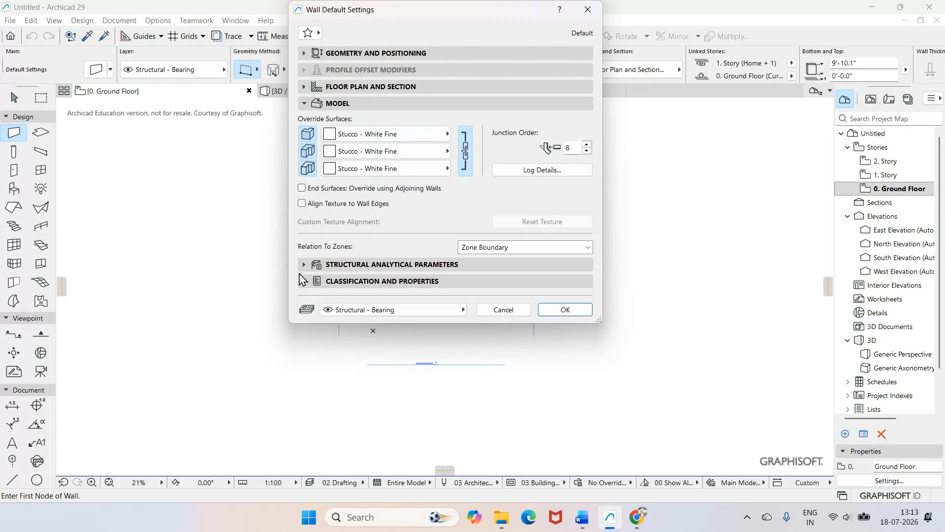
# - Review the wall's structural analytical parameters and its classification and properties, and apply the wall default settings
pyautogui.click(304, 104)
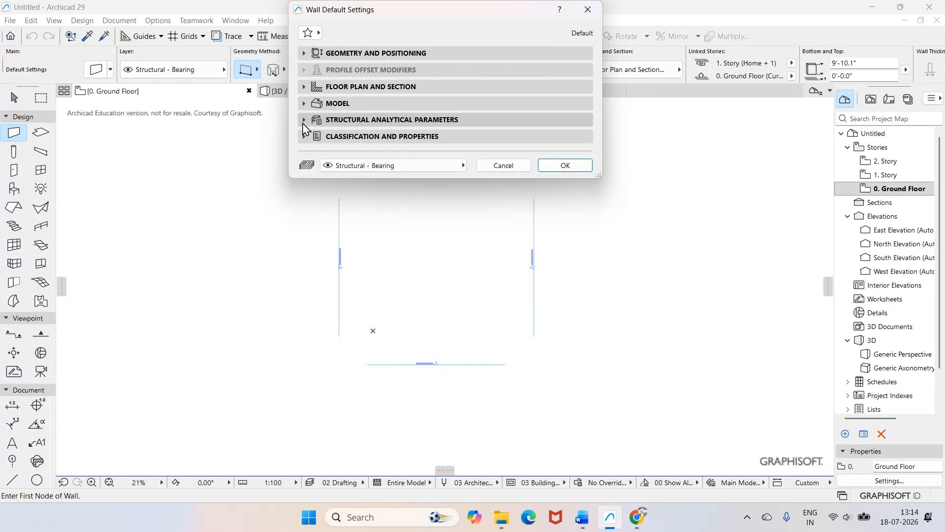
pyautogui.click(304, 120)
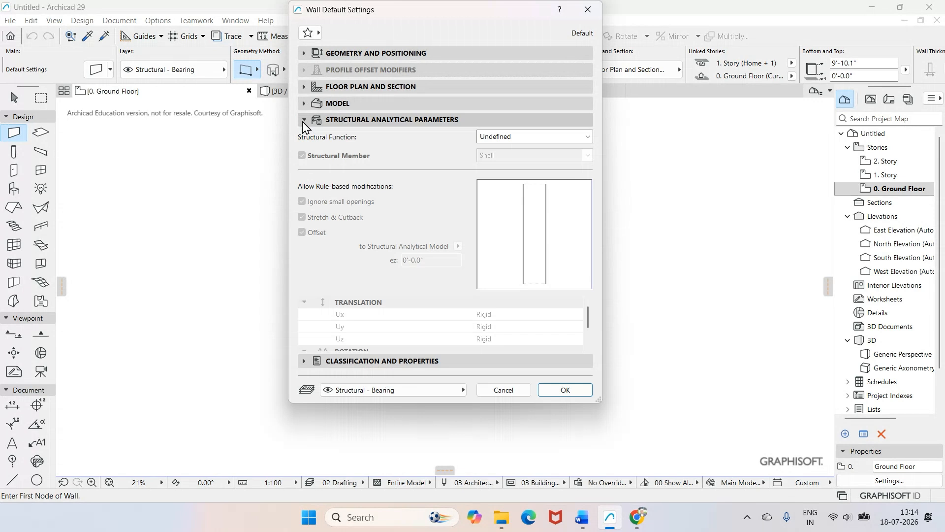
pyautogui.click(304, 120)
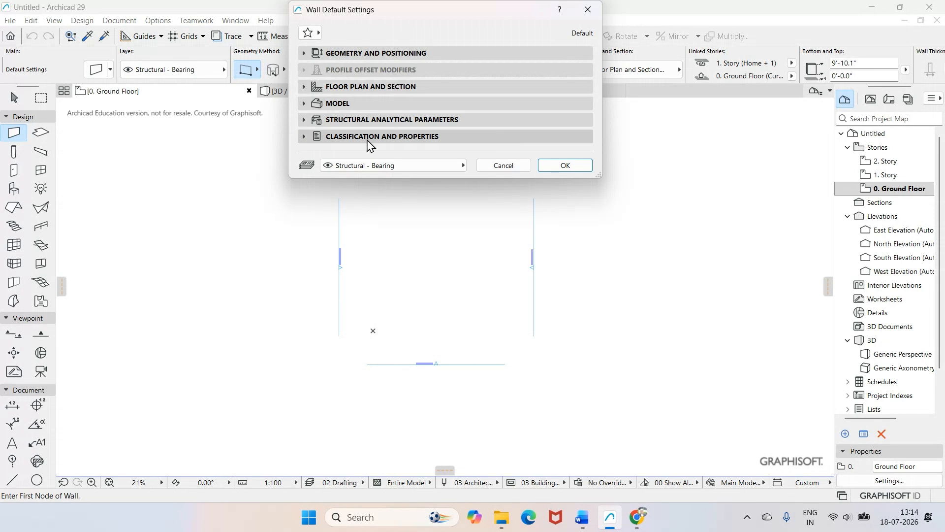
pyautogui.click(303, 137)
pyautogui.scroll(-5, 433, 221)
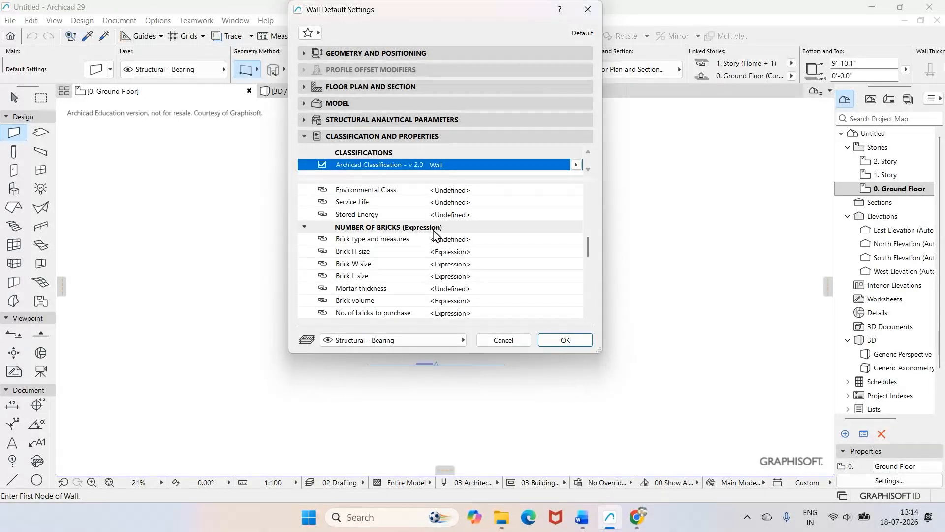
pyautogui.scroll(2, 436, 271)
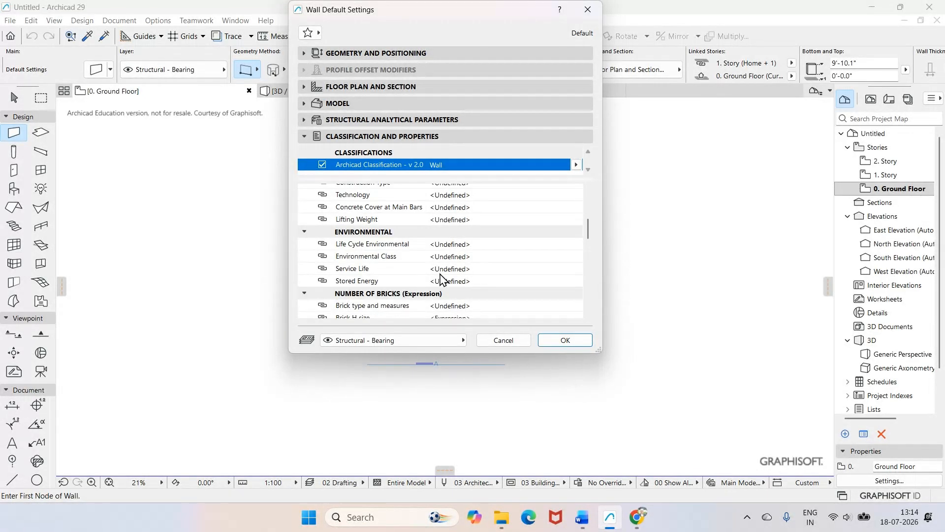
pyautogui.scroll(5, 442, 279)
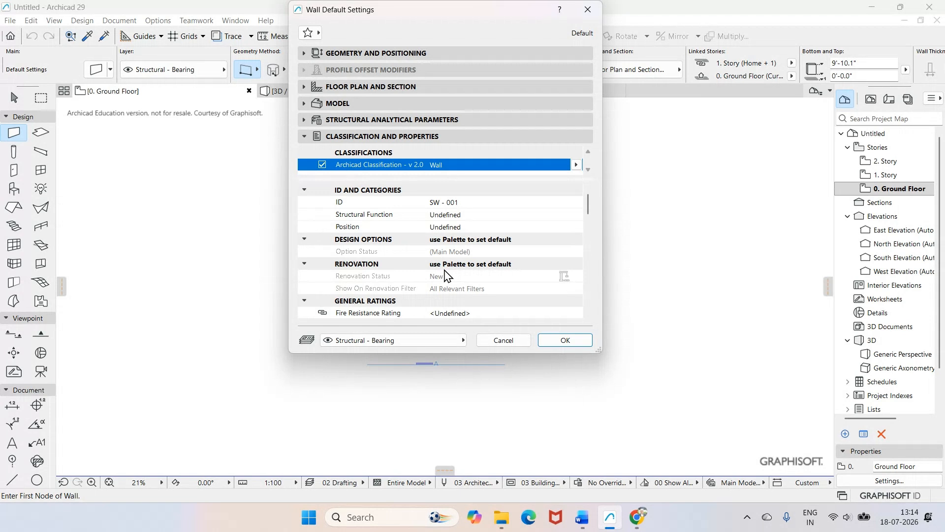
pyautogui.click(304, 136)
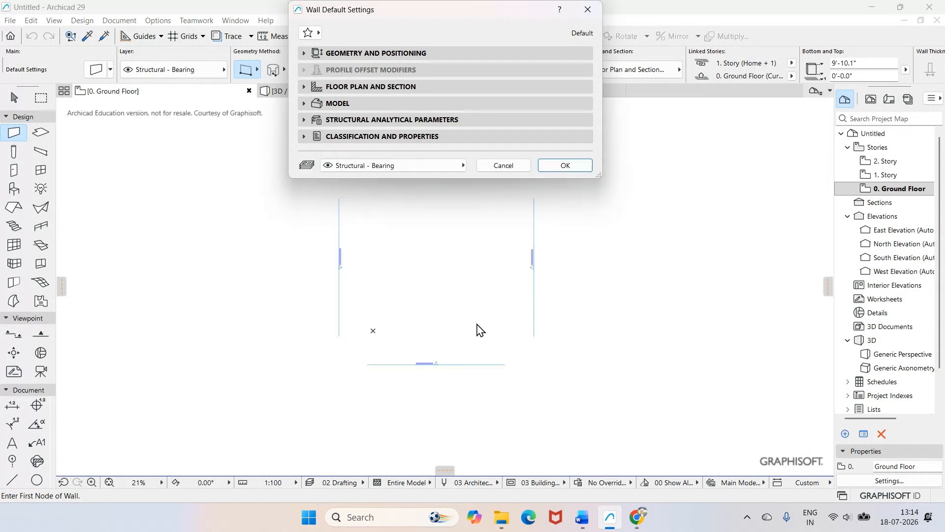
pyautogui.click(565, 166)
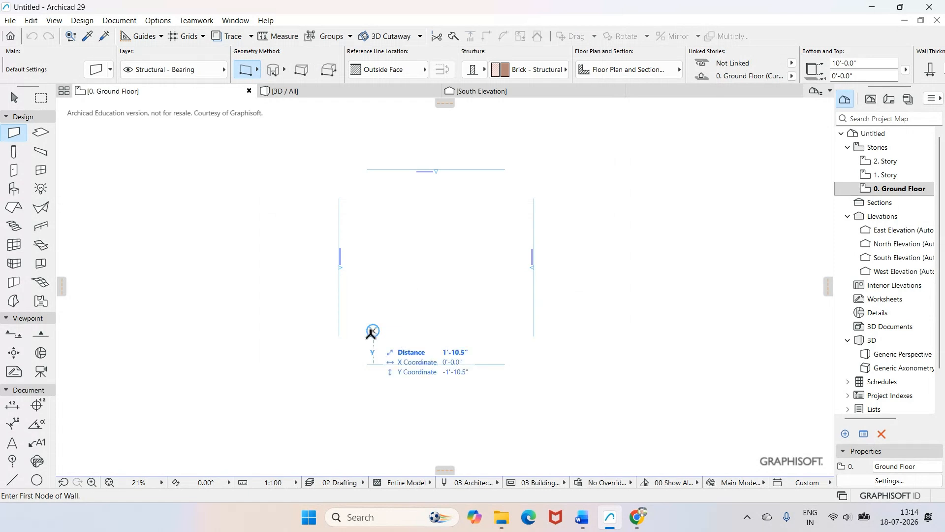
# - Switch to the LEVELS document in Word, examine the floor plan's room layout and sizes, and return to Archicad
pyautogui.moveTo(581, 522)
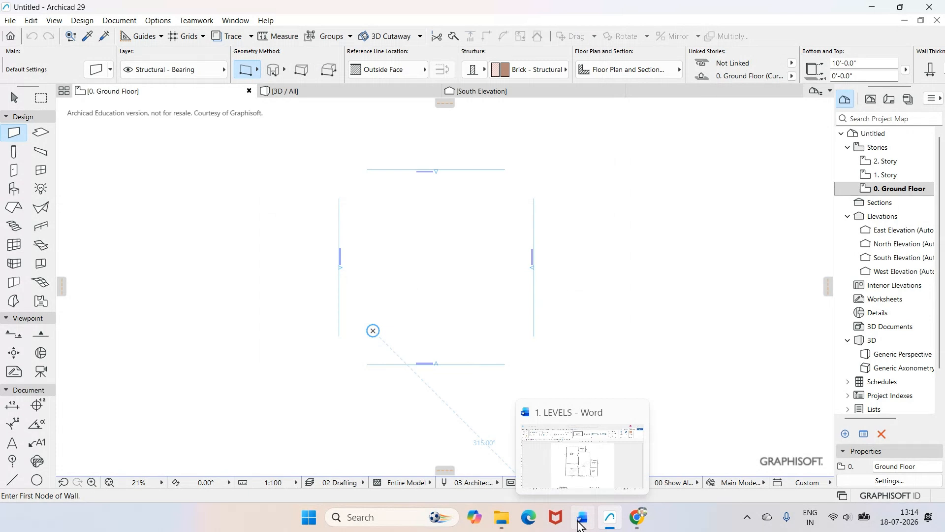
pyautogui.click(581, 520)
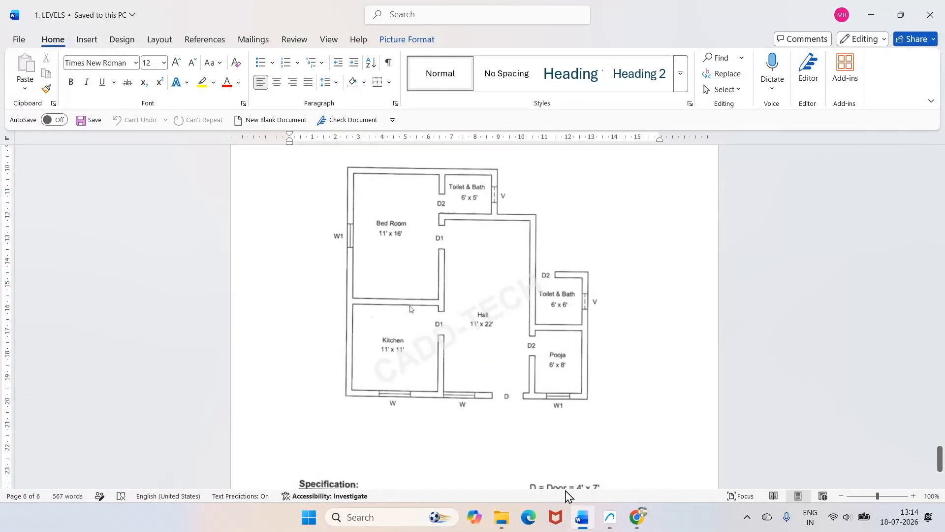
pyautogui.click(610, 517)
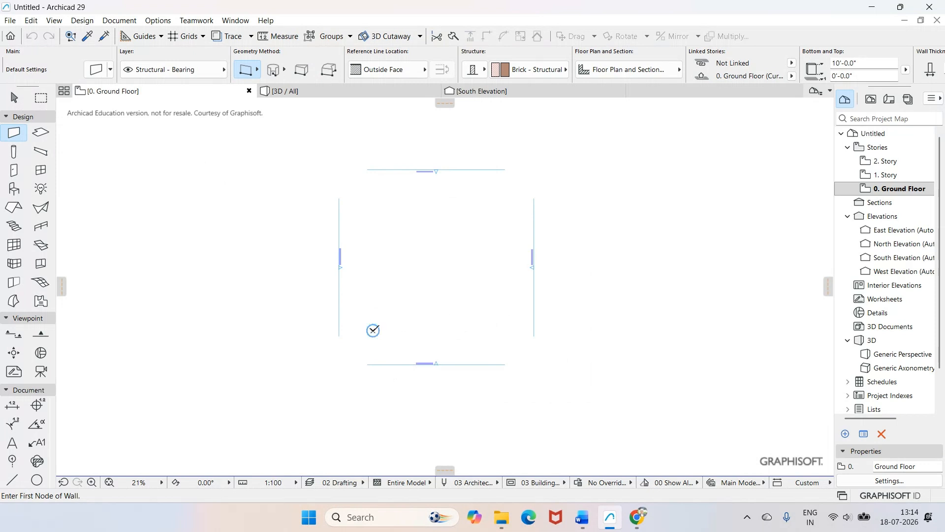
pyautogui.click(373, 330)
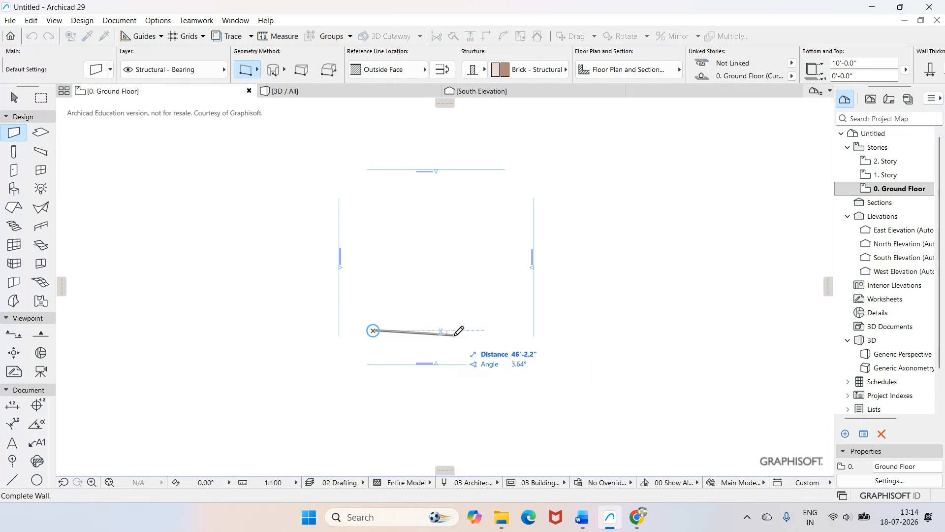
pyautogui.scroll(3, 475, 330)
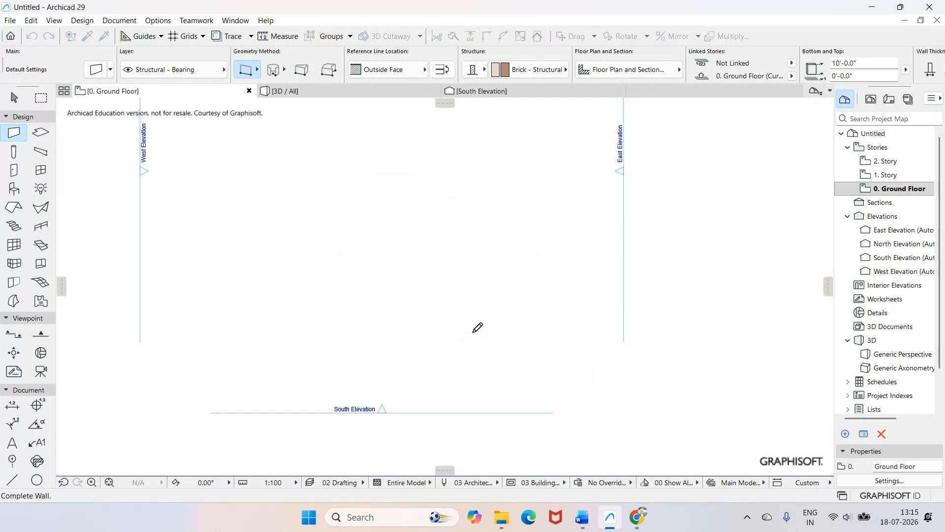
pyautogui.scroll(1, 474, 326)
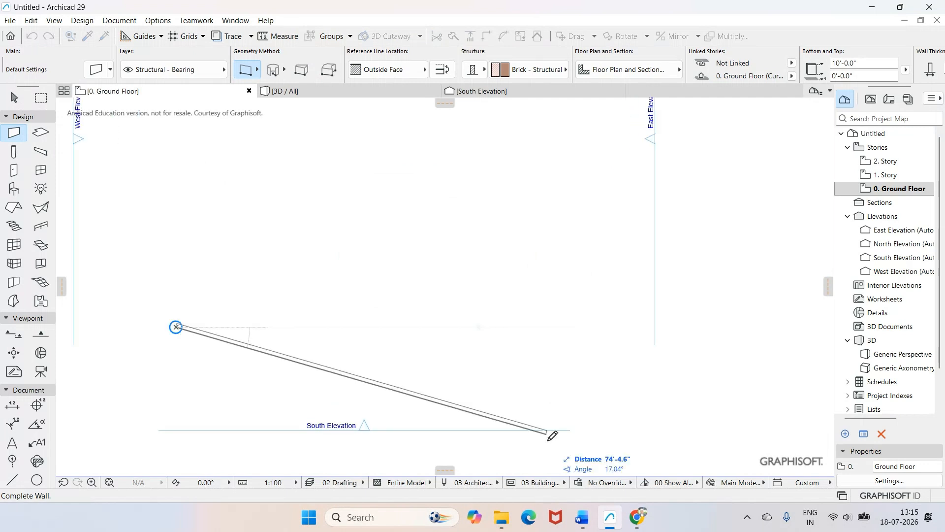
pyautogui.click(583, 522)
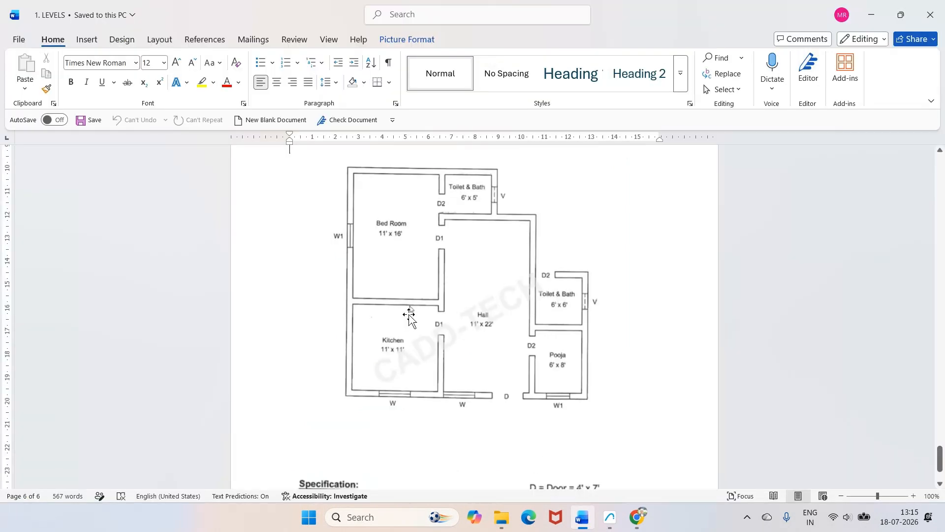
pyautogui.click(593, 516)
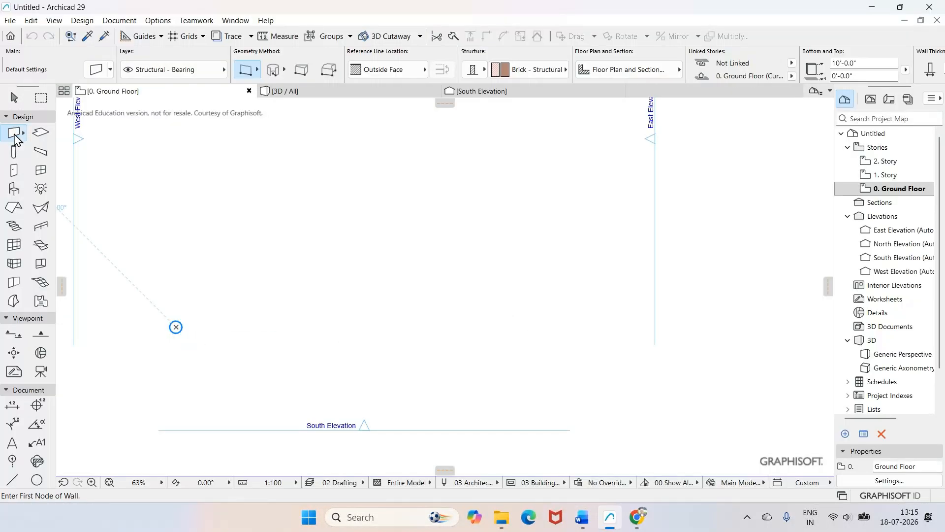
# - Draw a horizontal wall about 53' long from the origin toward the east, with its reference line on the Inside Face
pyautogui.click(425, 70)
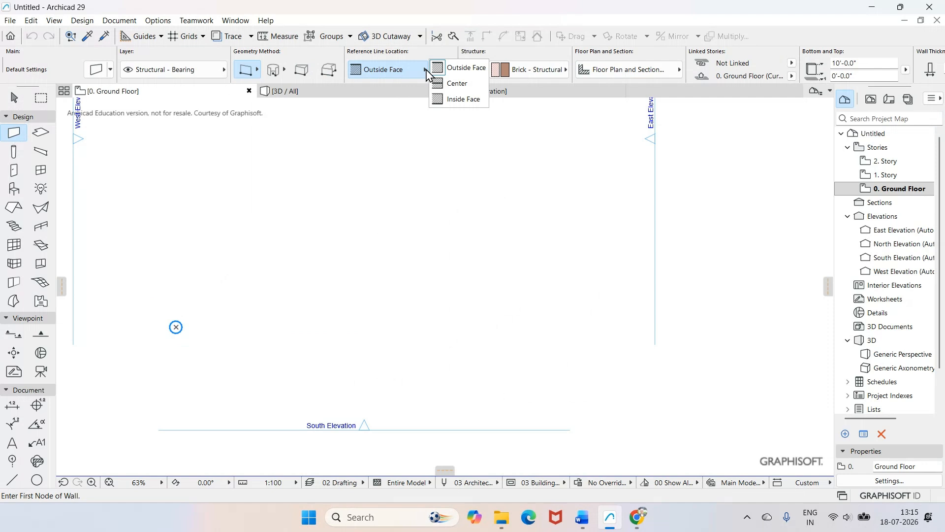
pyautogui.click(433, 72)
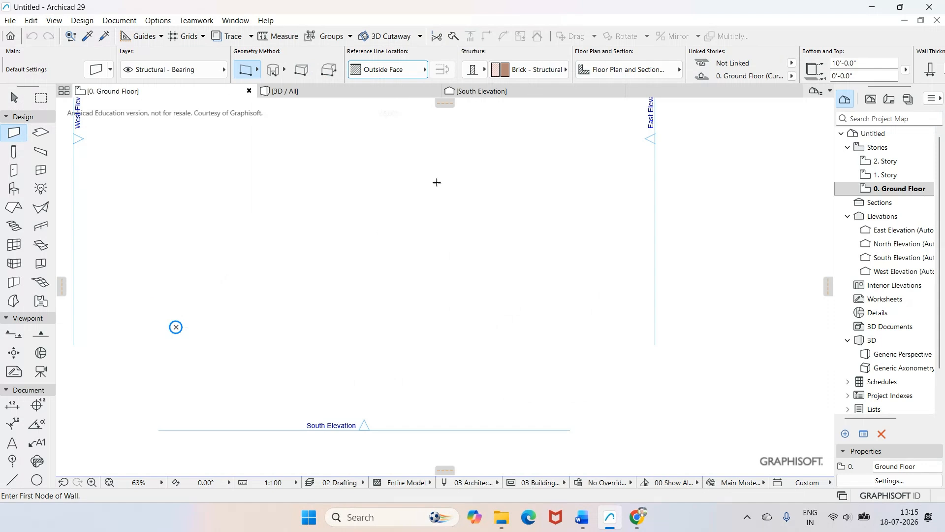
pyautogui.click(424, 70)
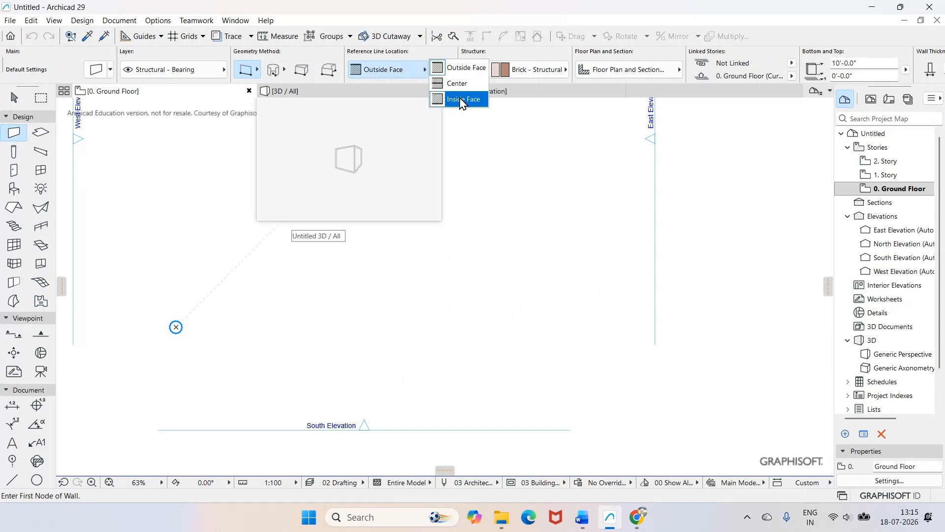
pyautogui.click(463, 100)
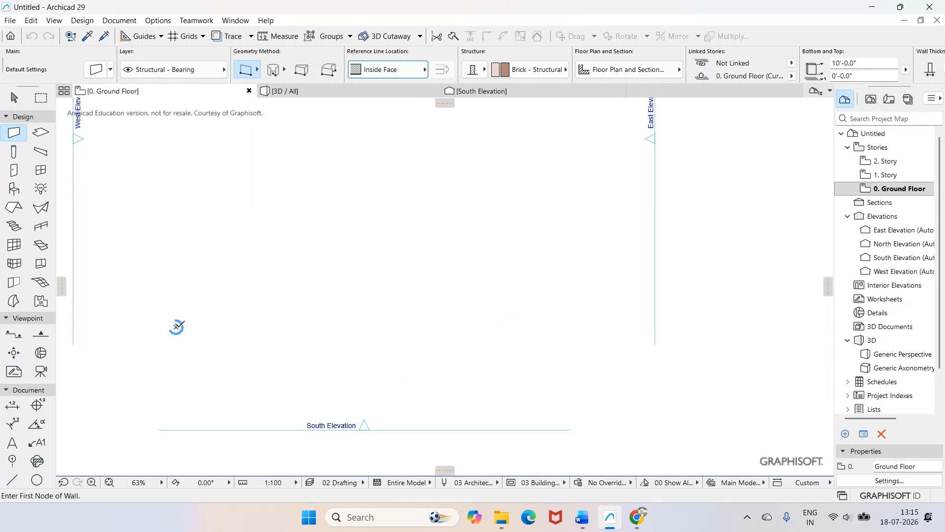
pyautogui.click(176, 327)
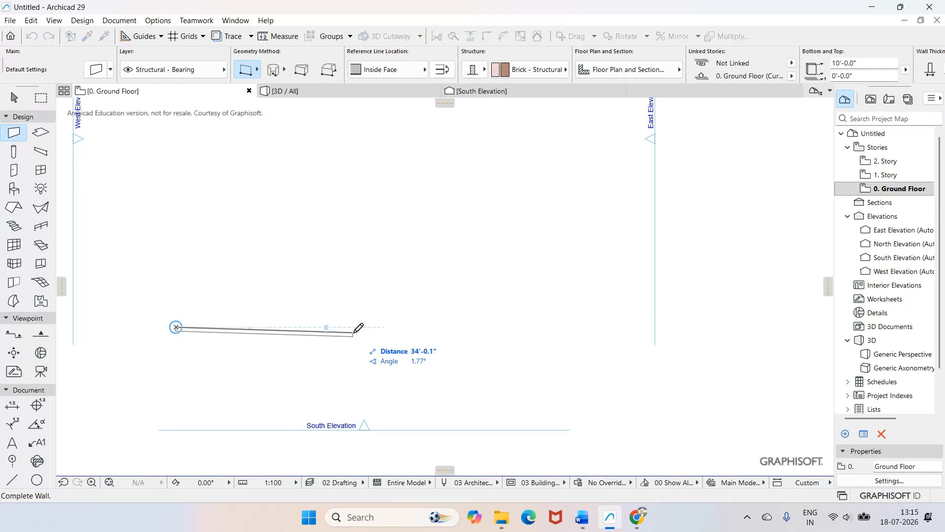
pyautogui.click(453, 327)
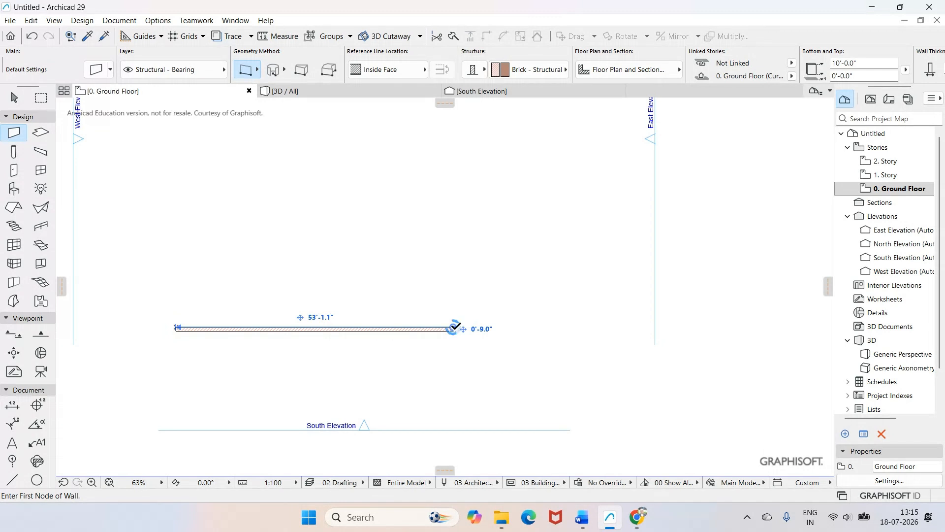
pyautogui.press('Escape')
pyautogui.scroll(2, 282, 302)
pyautogui.scroll(-5, 282, 302)
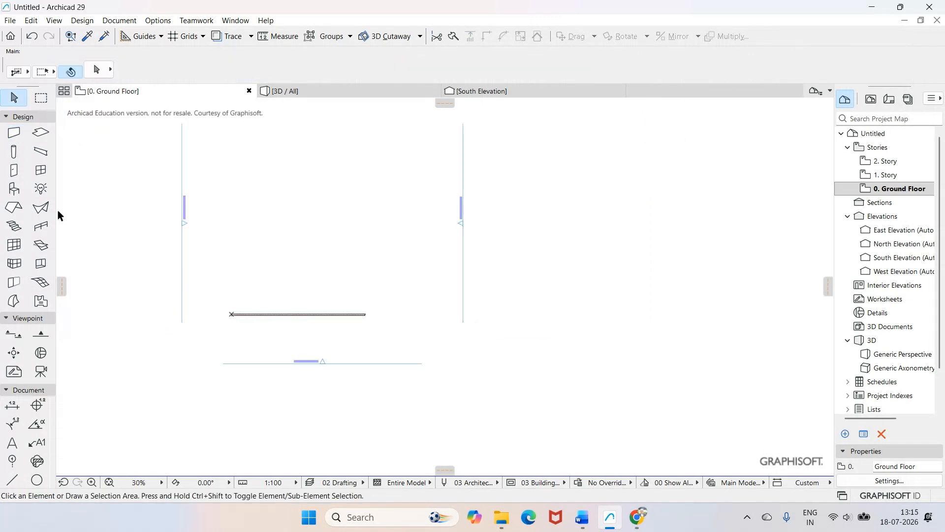
# - Draw a vertical wall about 62' long upward from the origin, with its reference line on the Outside Face
pyautogui.click(14, 132)
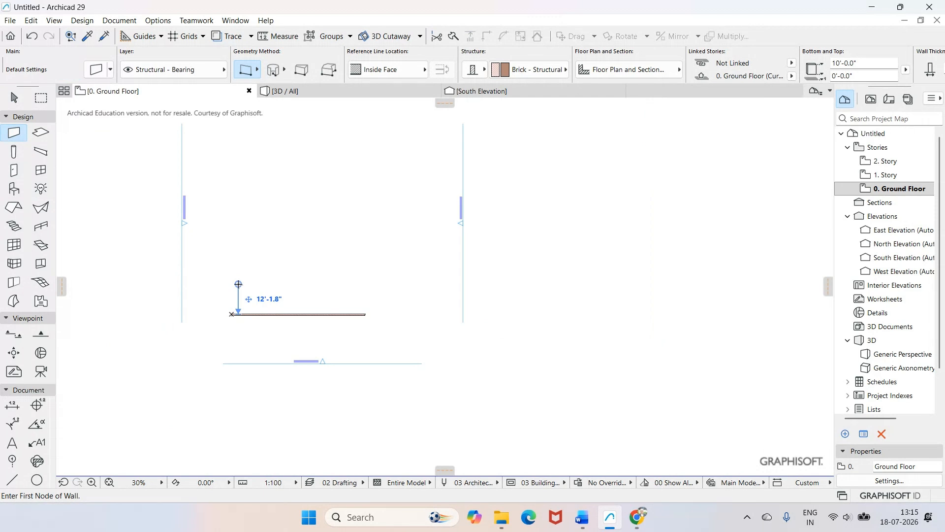
pyautogui.click(231, 314)
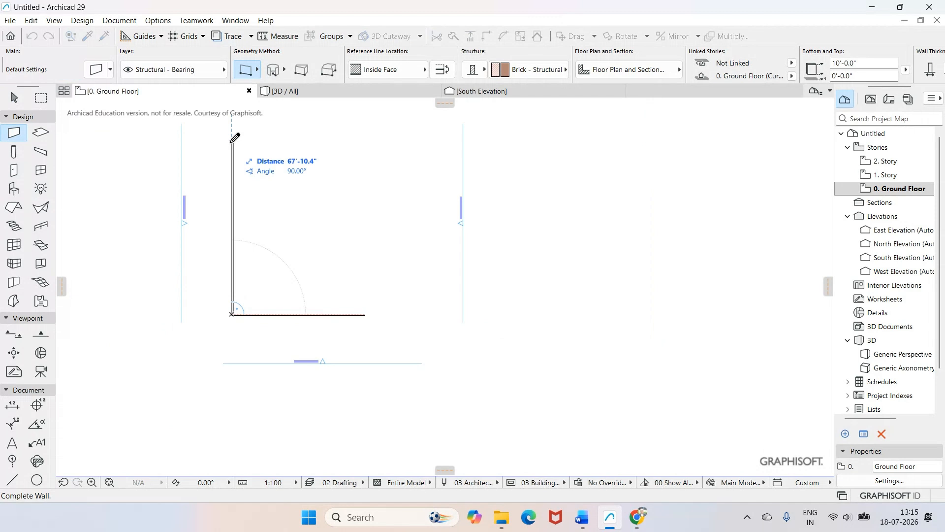
pyautogui.scroll(1, 235, 138)
pyautogui.scroll(2, 234, 138)
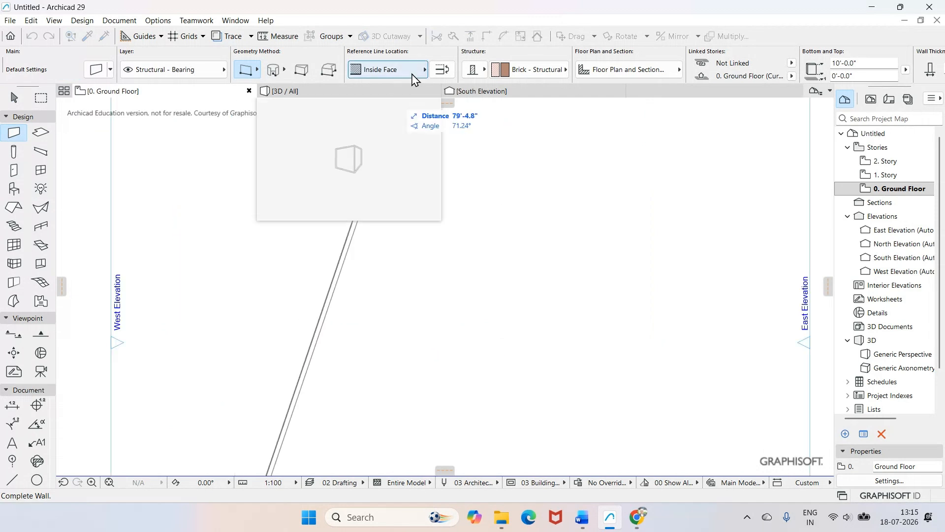
pyautogui.click(425, 72)
pyautogui.click(460, 67)
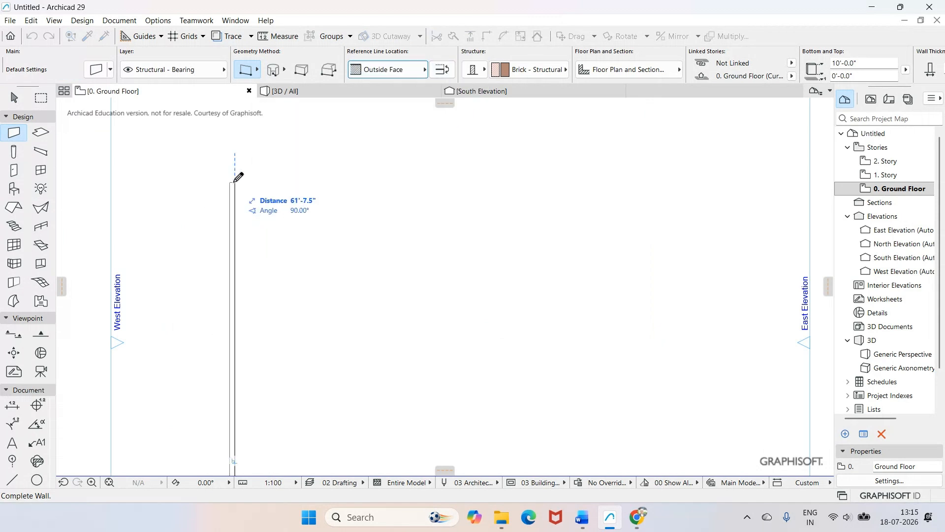
pyautogui.click(235, 180)
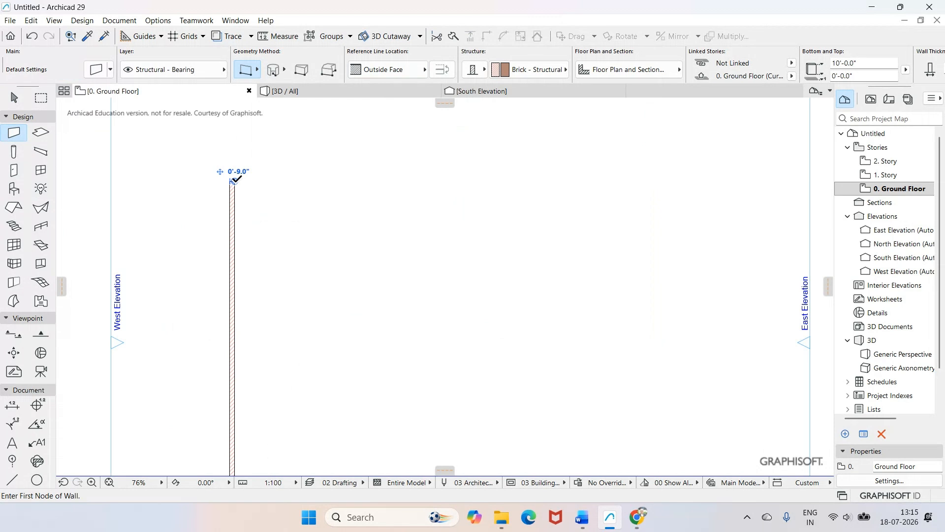
pyautogui.press('Escape')
pyautogui.press('Escape')
pyautogui.scroll(-3, 377, 292)
pyautogui.scroll(-4, 368, 373)
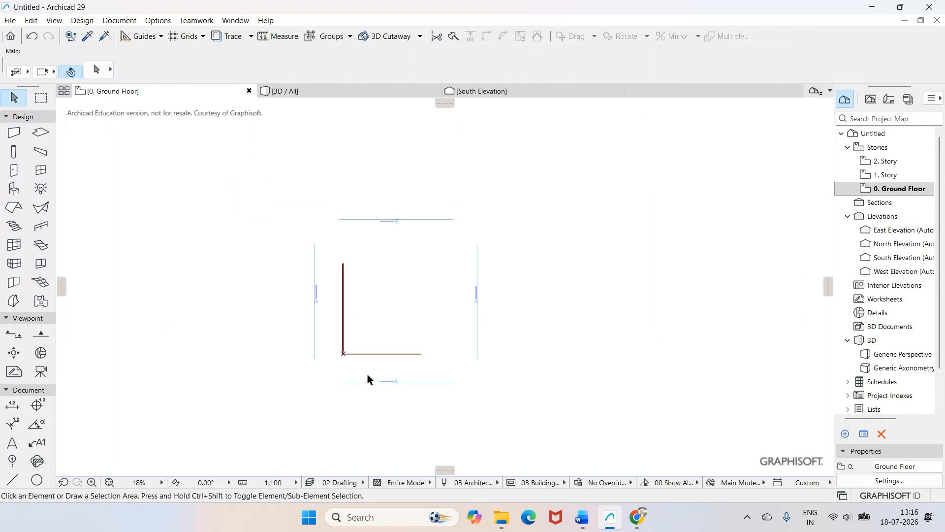
pyautogui.scroll(4, 367, 374)
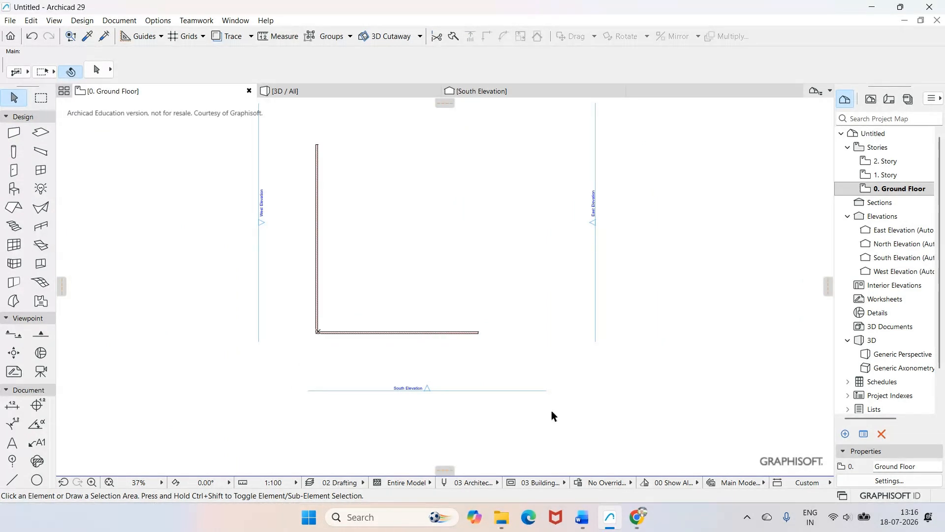
# - Check the room layout in the LEVELS document in Word, and draw a vertical partition about 36' long up from the south wall in Archicad
pyautogui.moveTo(582, 523)
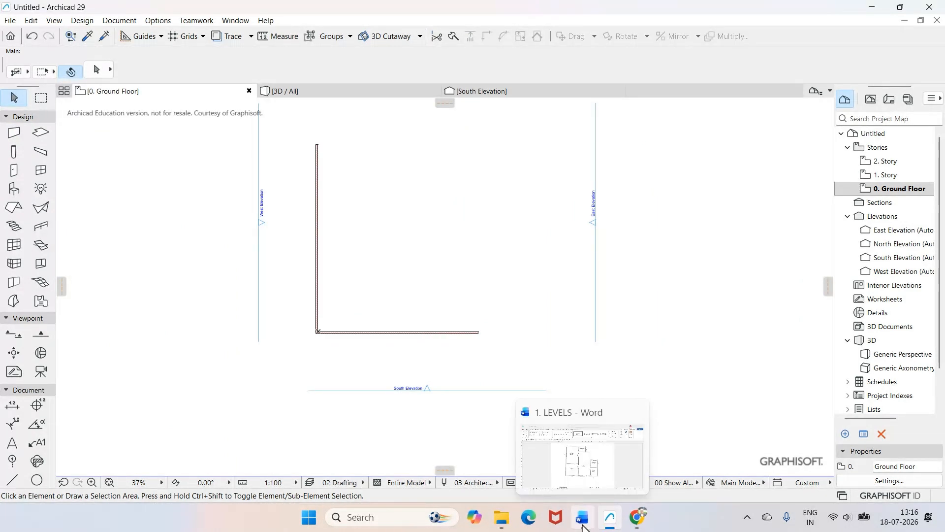
pyautogui.click(582, 523)
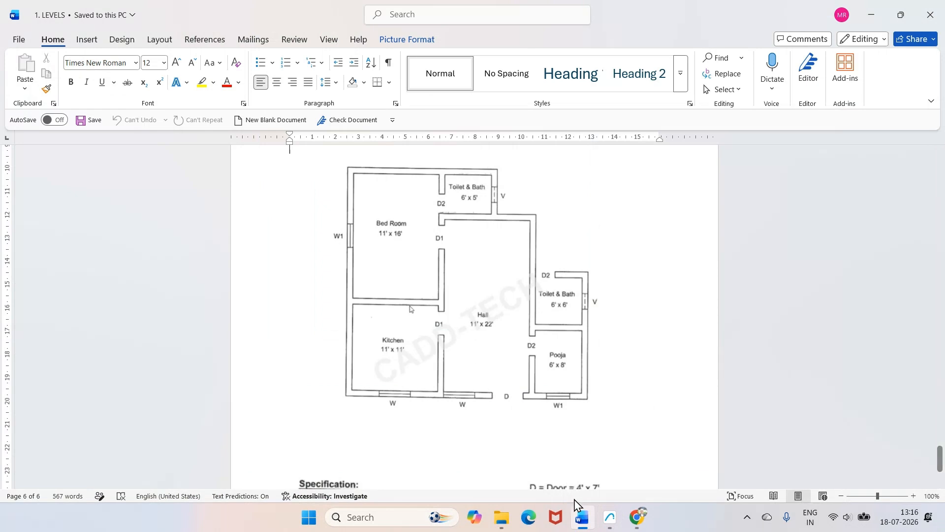
pyautogui.click(610, 518)
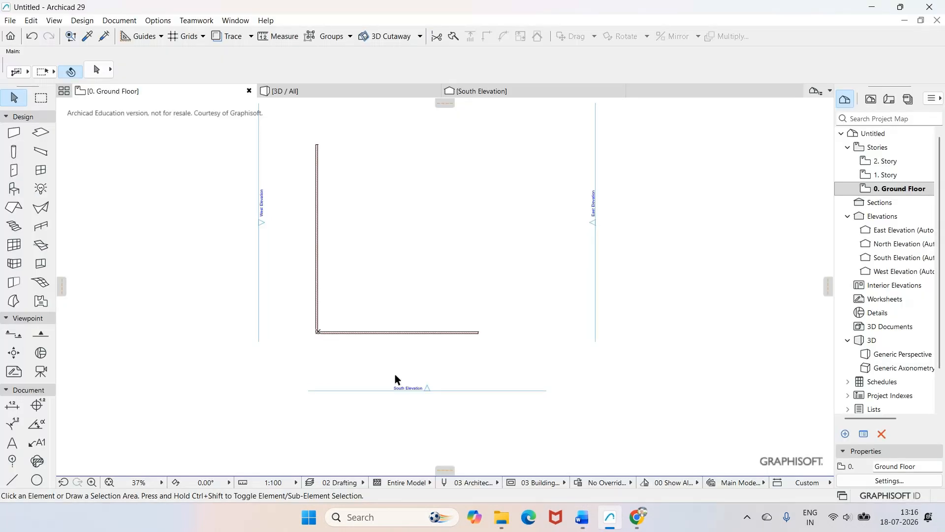
pyautogui.click(14, 133)
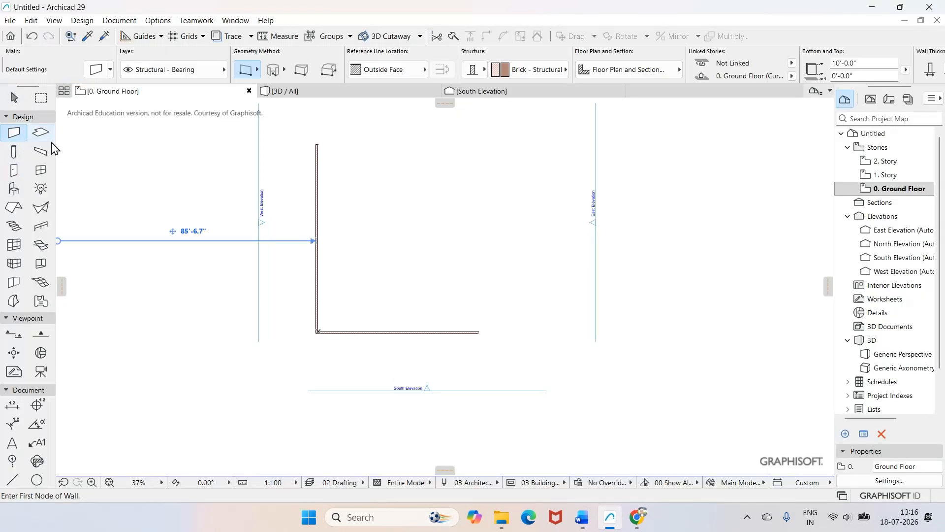
pyautogui.click(367, 333)
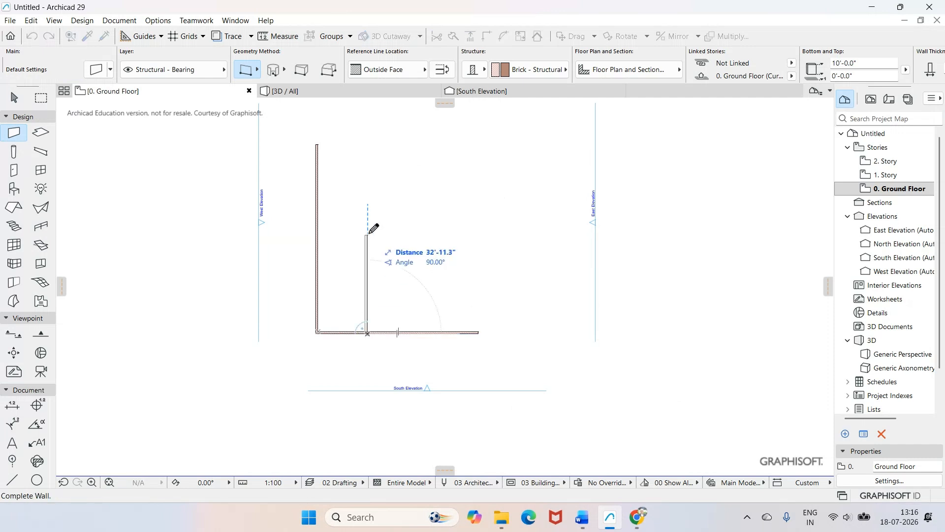
pyautogui.click(368, 222)
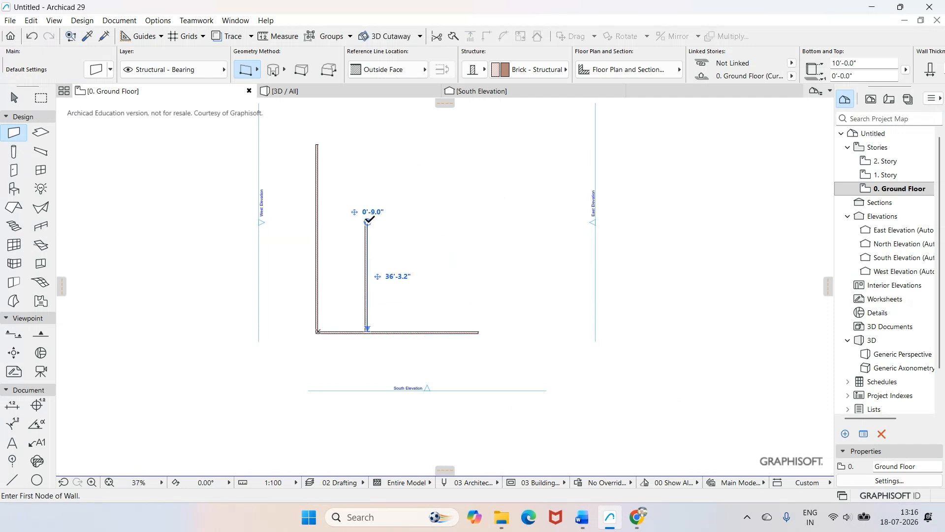
pyautogui.press('Escape')
pyautogui.scroll(3, 443, 316)
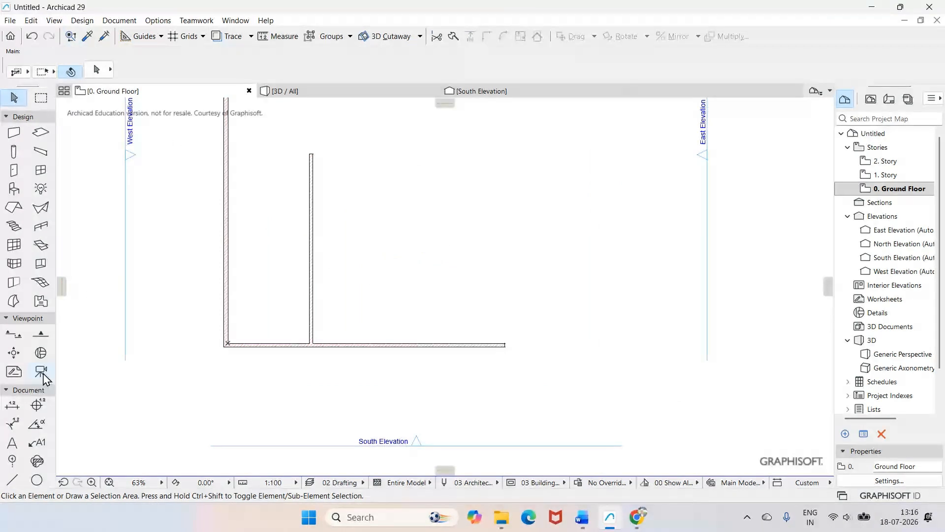
# - Set the clear distance between the west wall and the partition to 11', checking the kitchen width in the Word plan
pyautogui.click(12, 404)
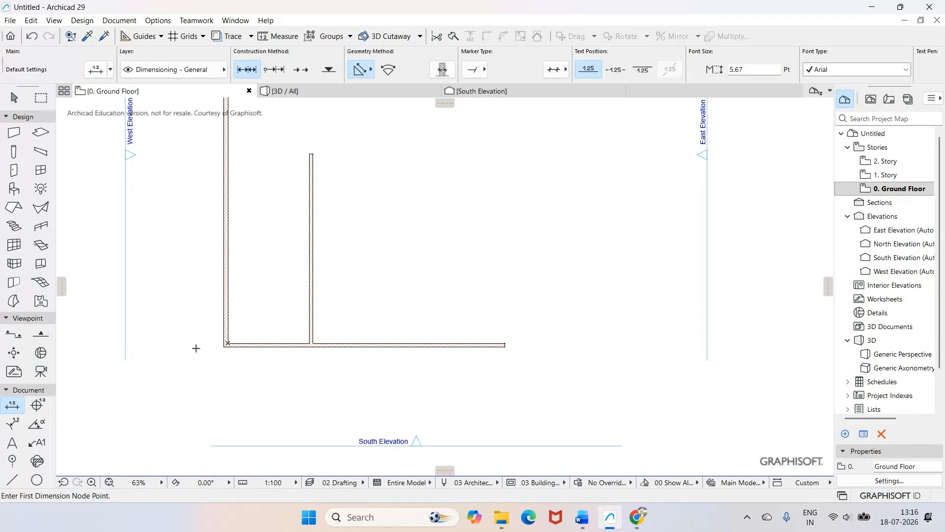
pyautogui.click(13, 98)
pyautogui.click(312, 236)
pyautogui.scroll(3, 270, 287)
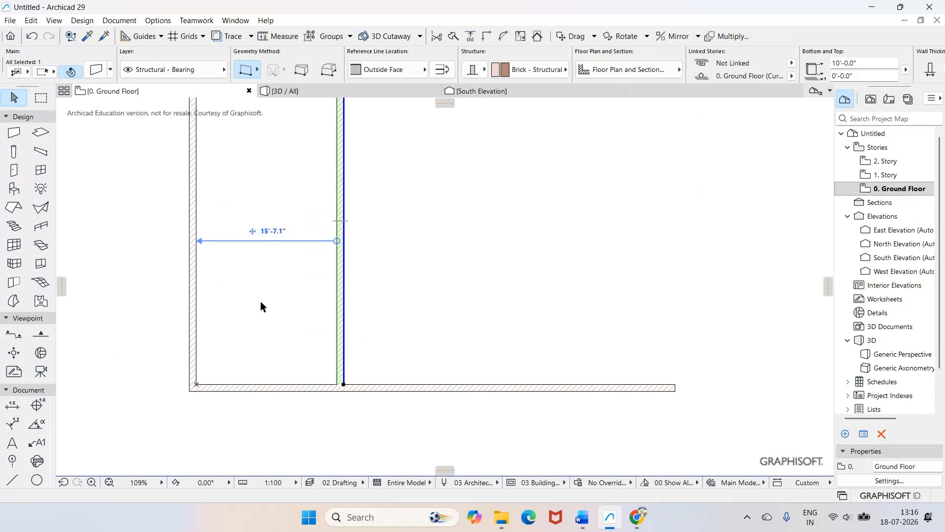
pyautogui.click(275, 236)
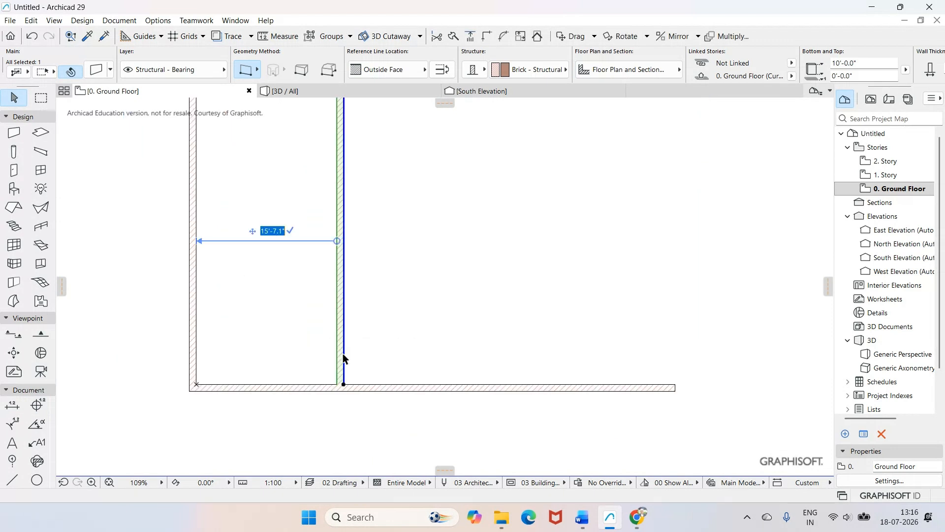
pyautogui.click(583, 526)
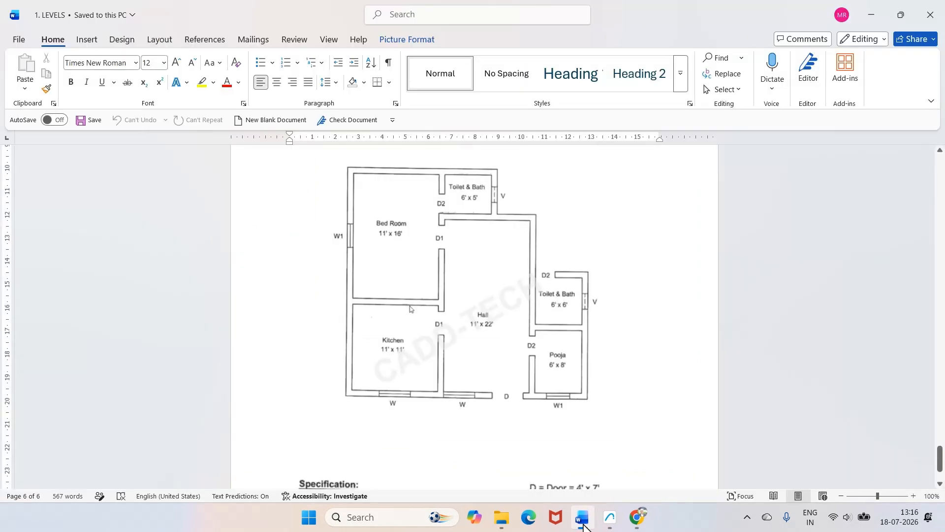
pyautogui.click(584, 526)
pyautogui.write('11')
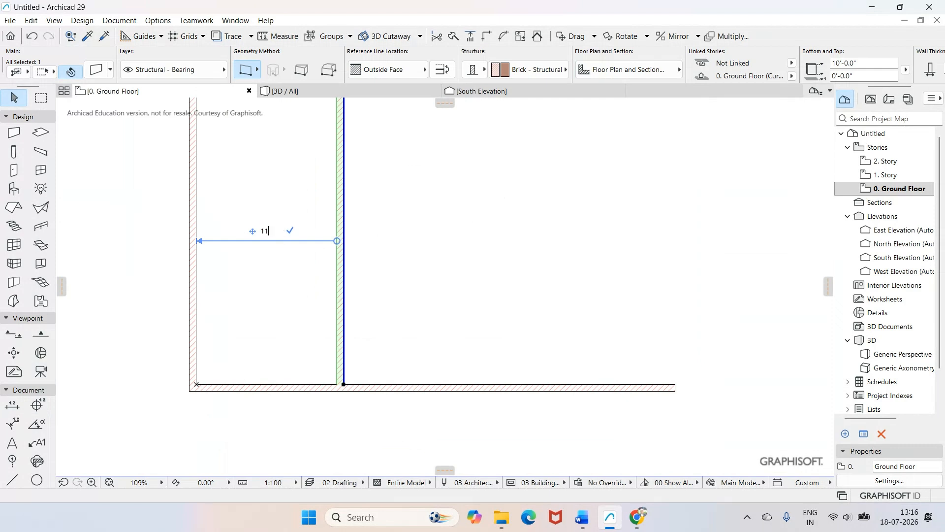
pyautogui.press('Return')
pyautogui.click(422, 260)
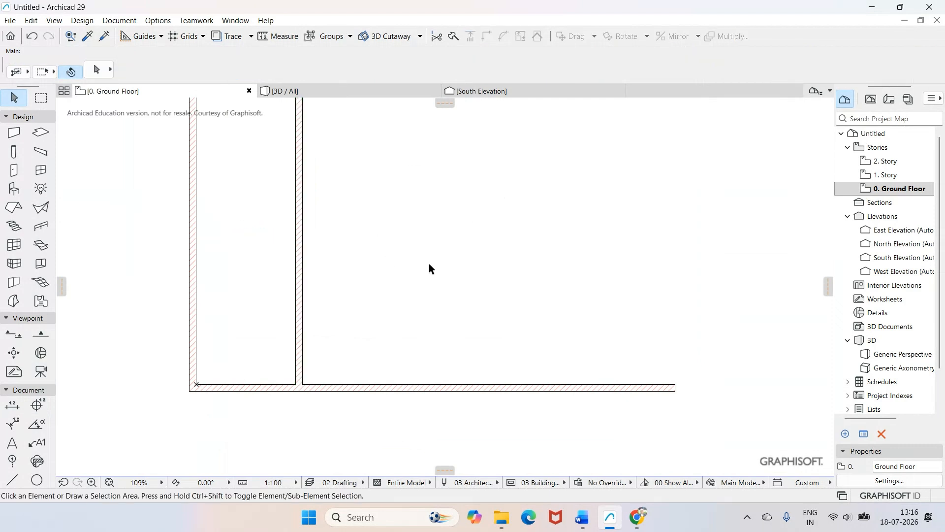
# - Check the kitchen in the Word plan, and draw a horizontal wall about 17' long from the west wall across the partition in Archicad
pyautogui.click(581, 521)
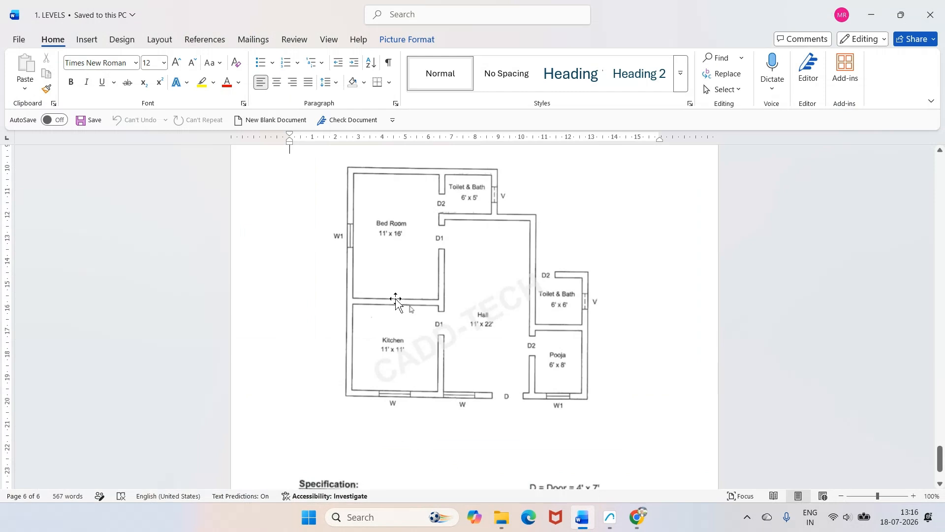
pyautogui.click(616, 525)
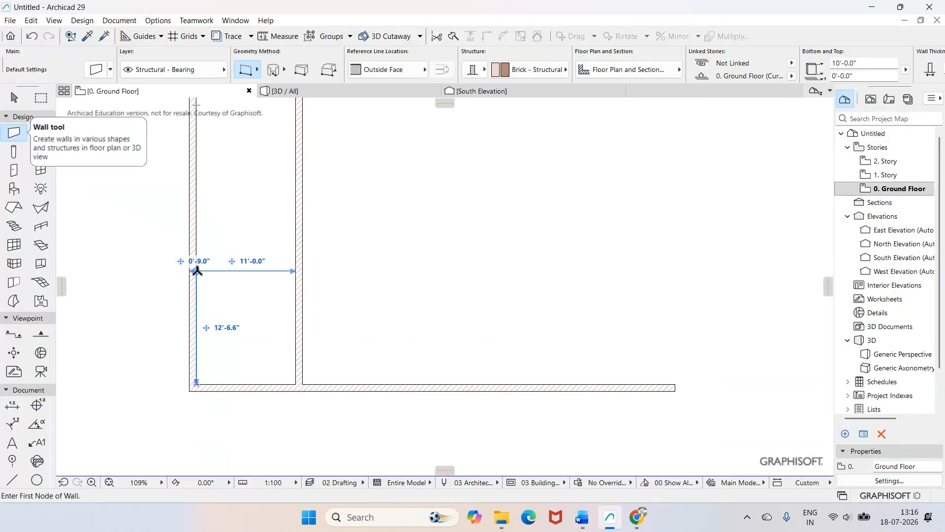
pyautogui.click(197, 271)
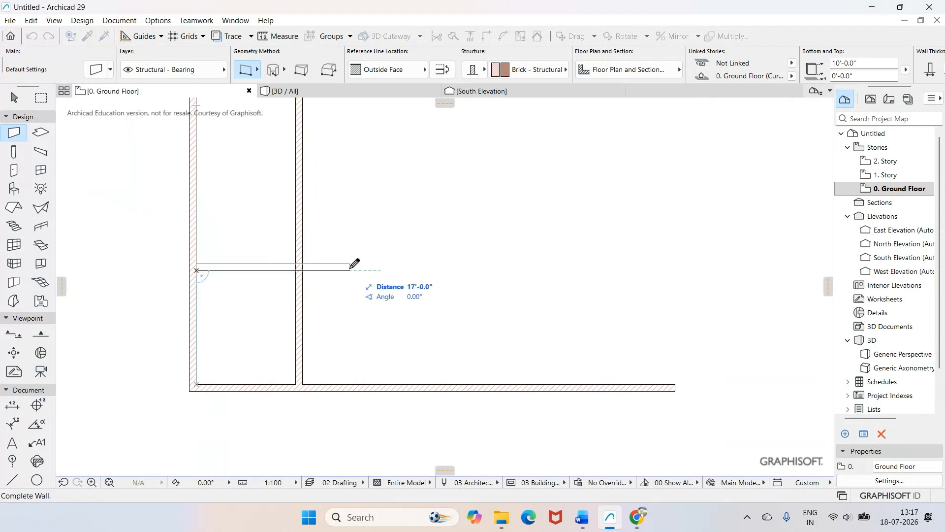
pyautogui.click(350, 269)
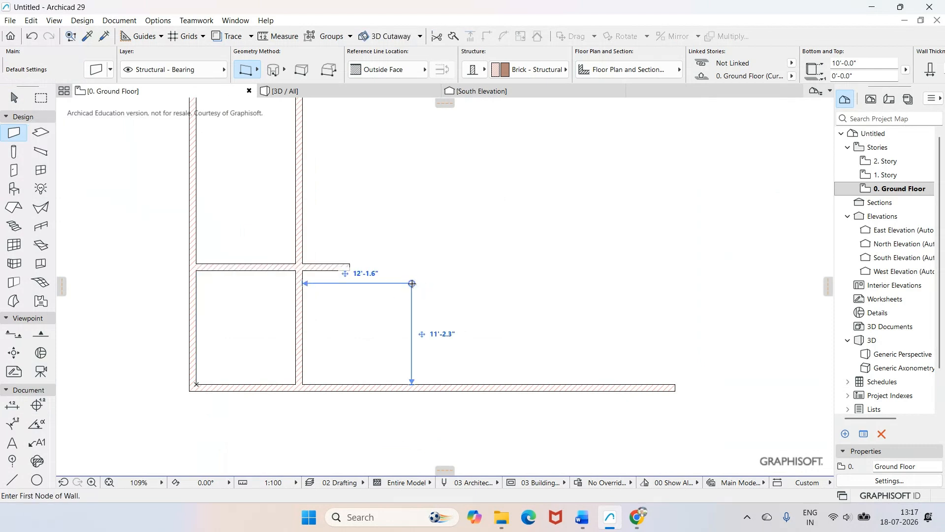
# - Set the clear distance between the new cross wall and the south wall to 11'
pyautogui.click(14, 98)
pyautogui.click(238, 271)
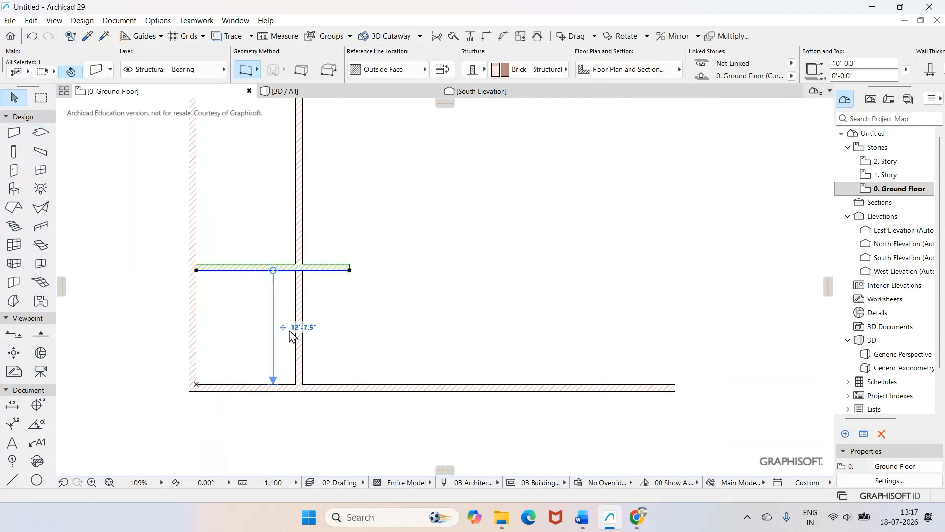
pyautogui.click(296, 329)
pyautogui.write('11')
pyautogui.press('Return')
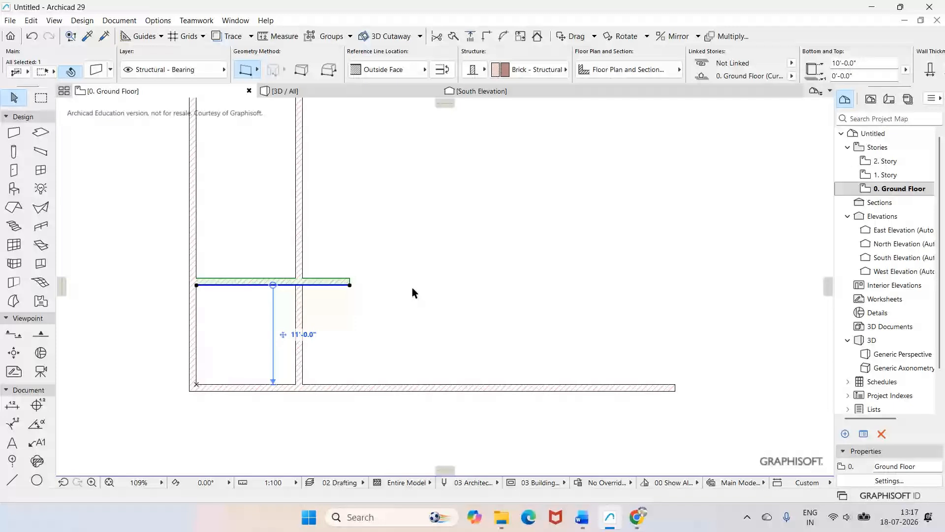
pyautogui.press('Escape')
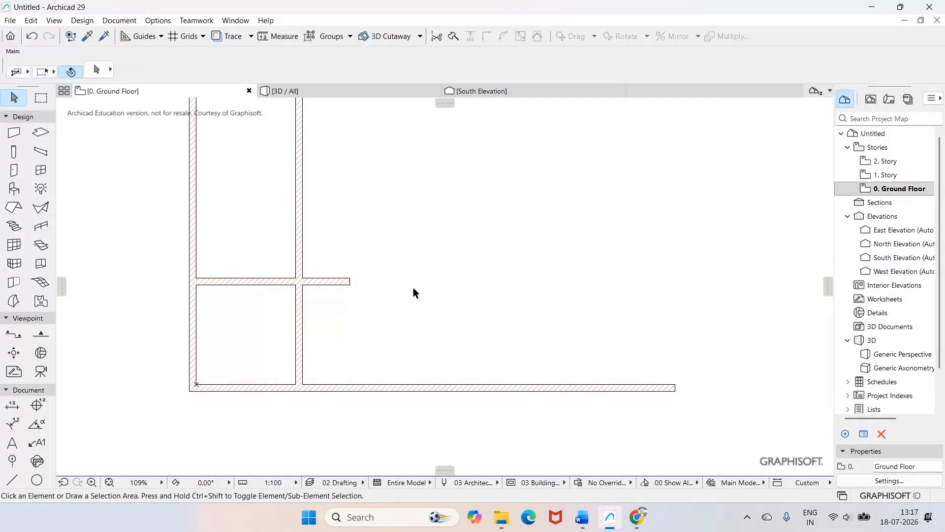
# - Trim the part of the kitchen's cross wall that projects east beyond the vertical partition
pyautogui.press('ctrl')
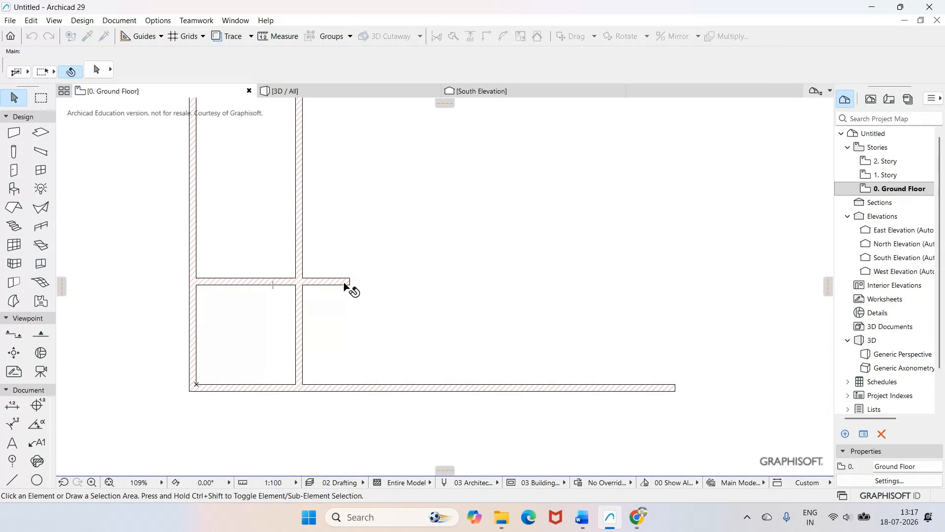
pyautogui.keyDown('ctrl'); pyautogui.click(345, 284); pyautogui.keyUp('ctrl')
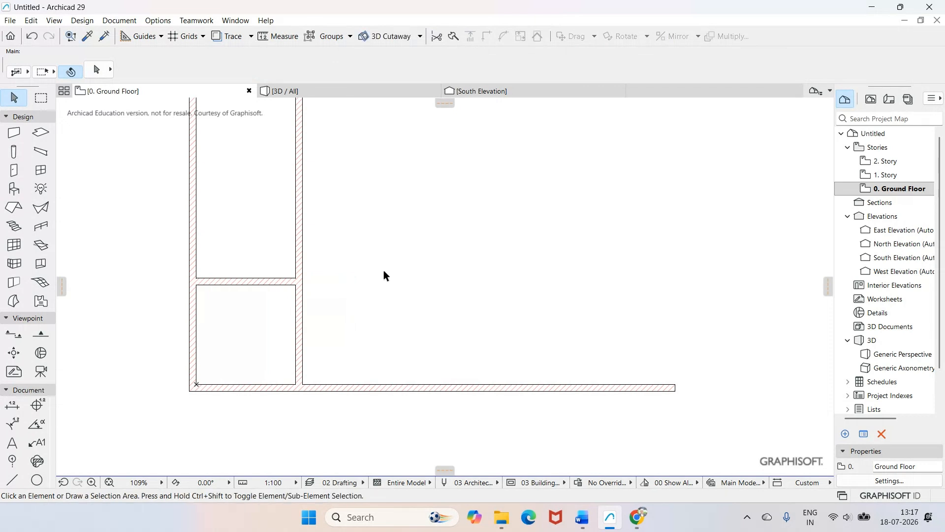
pyautogui.scroll(2, 389, 219)
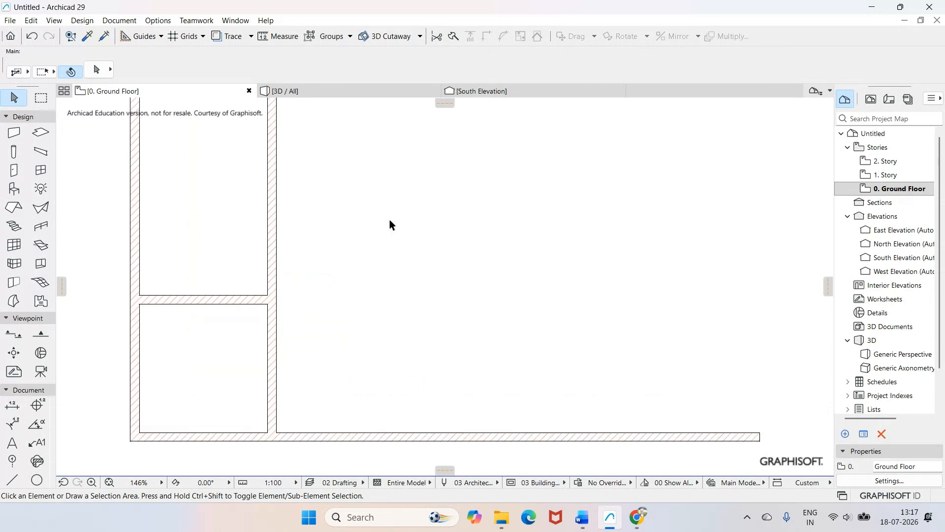
# - Check the bedroom in the Word plan, and draw a horizontal wall north of the kitchen from the west wall just past the partition in Archicad
pyautogui.scroll(-3, 389, 219)
pyautogui.scroll(2, 352, 150)
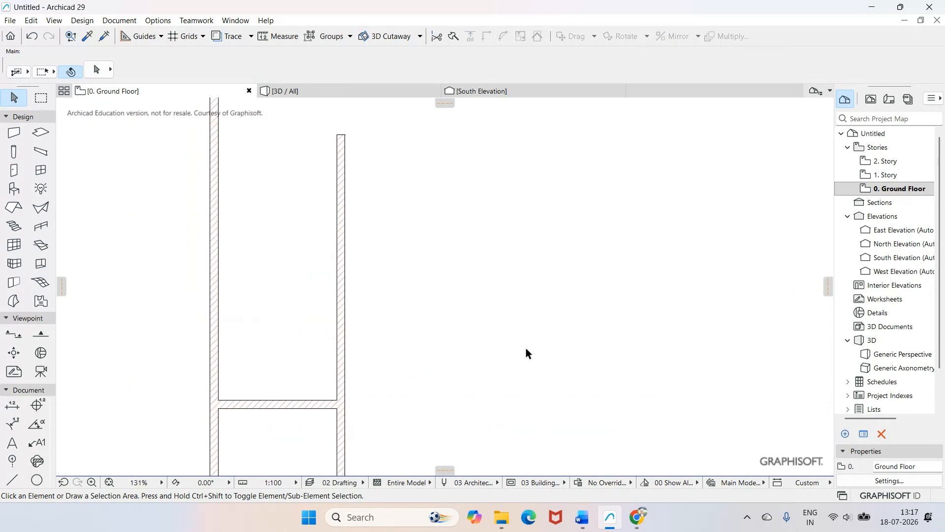
pyautogui.hotkey('alt', 'Tab')
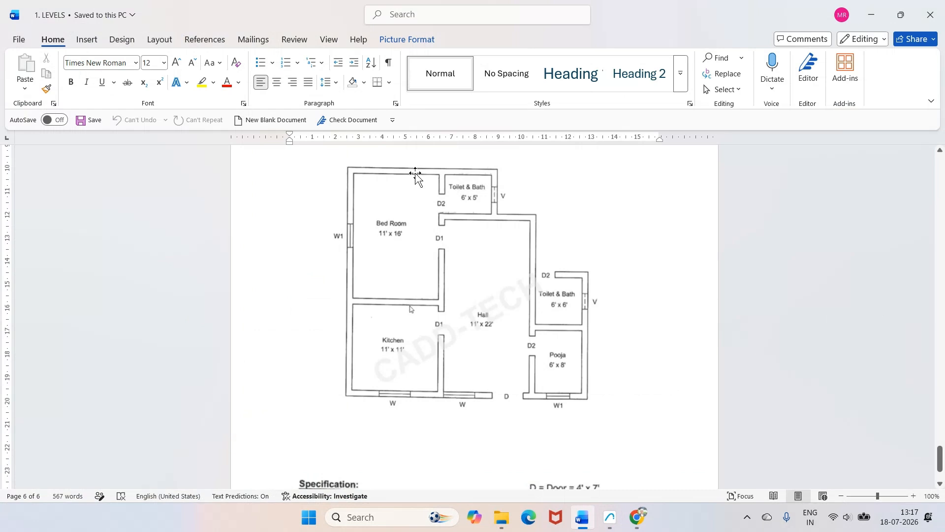
pyautogui.hotkey('alt', 'Tab')
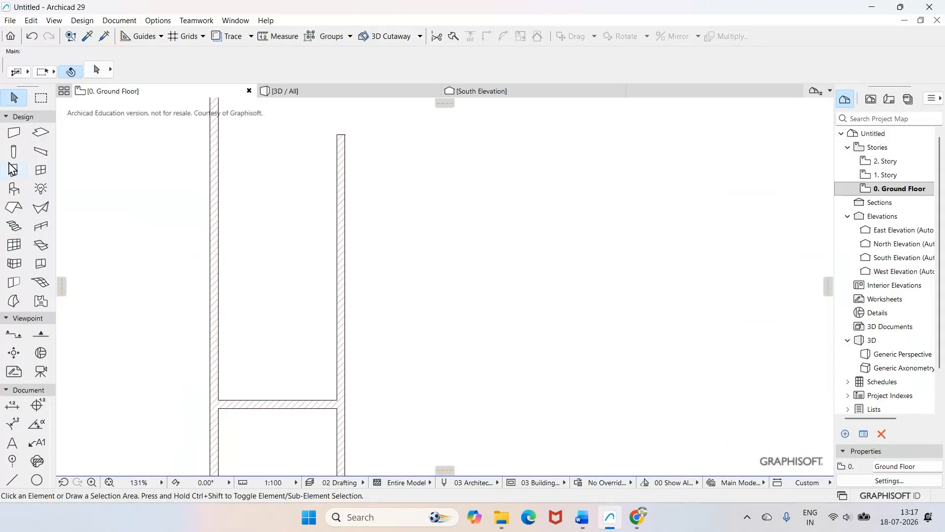
pyautogui.click(14, 132)
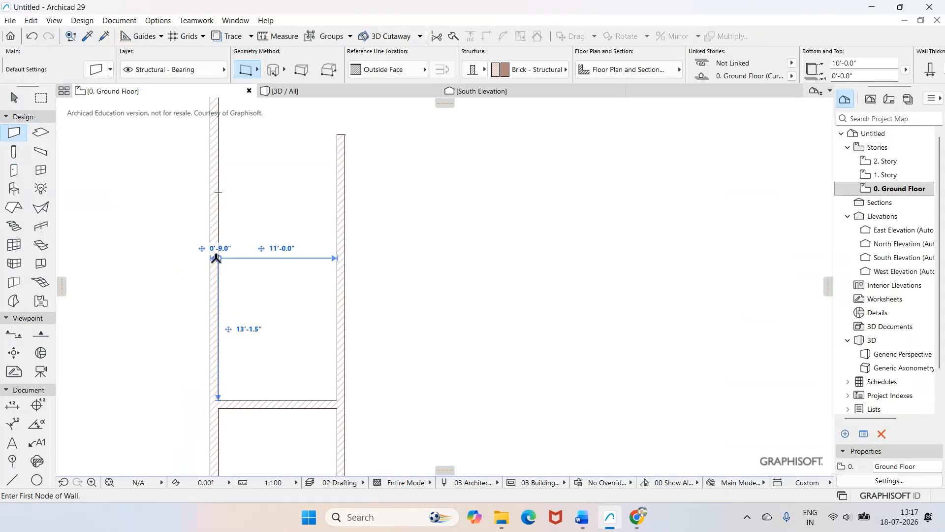
pyautogui.click(218, 256)
pyautogui.click(355, 254)
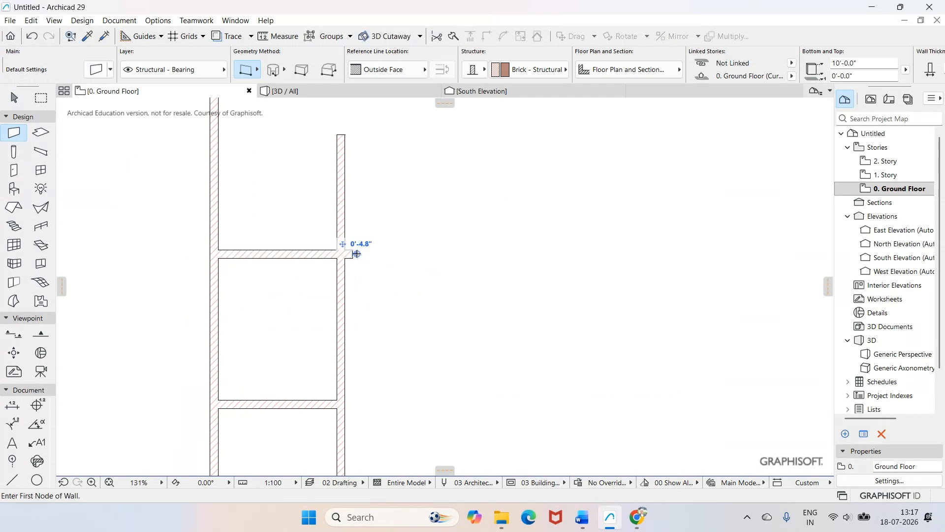
pyautogui.press('Escape')
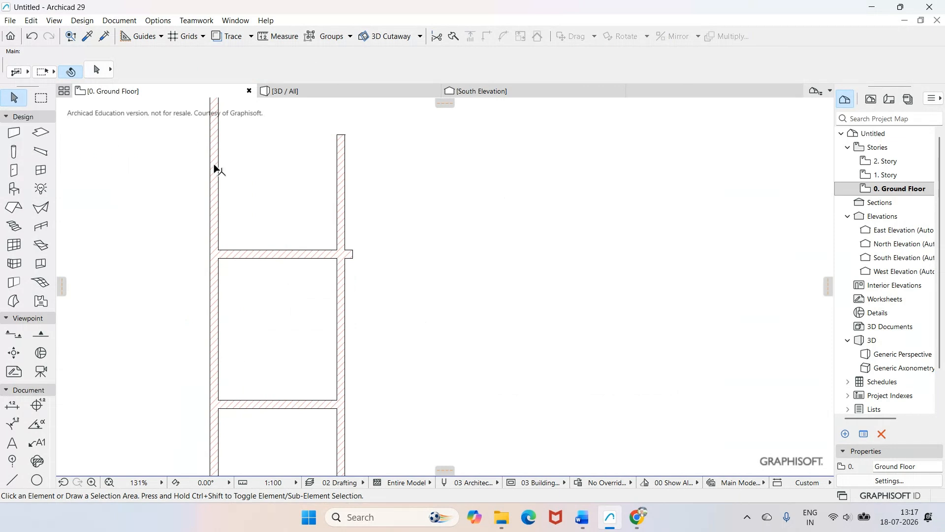
# - Set the clear distance between the new bedroom wall and the kitchen's cross wall to 16', and trim its end beyond the partition
pyautogui.click(276, 256)
pyautogui.write('16\'-0.0"')
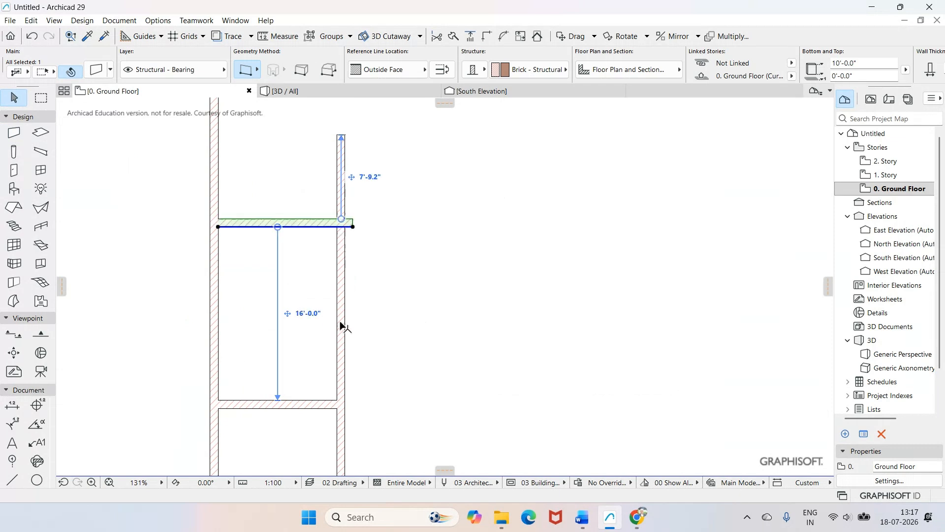
pyautogui.click(365, 149)
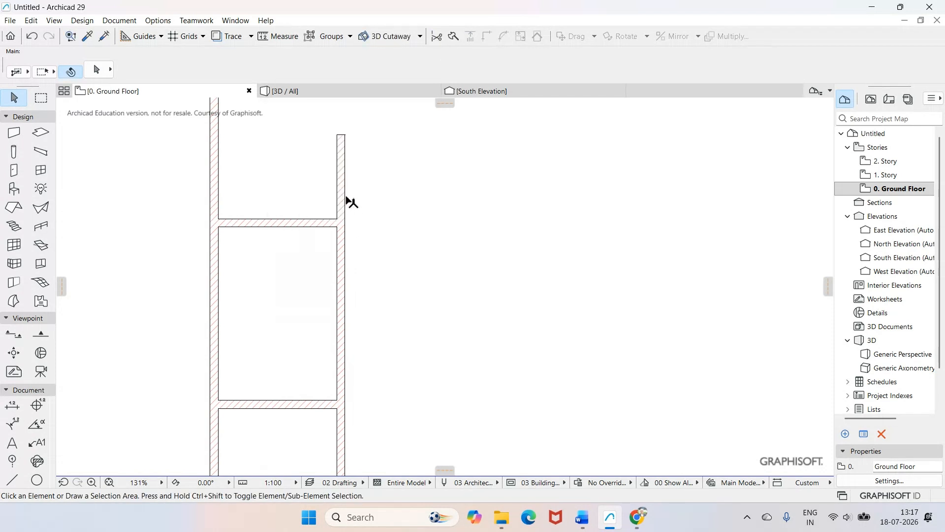
# - Trim the part of the vertical partition that extends north beyond the bedroom's upper wall
pyautogui.click(347, 200)
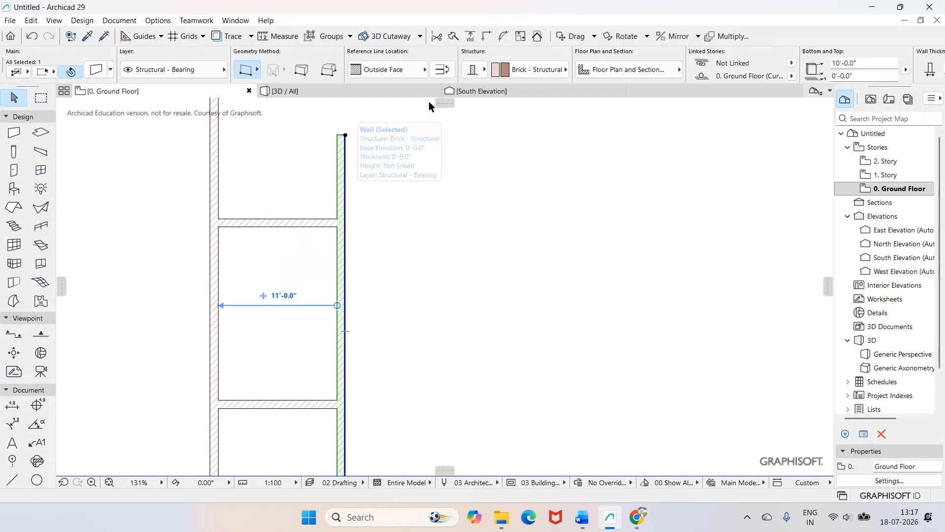
pyautogui.click(437, 35)
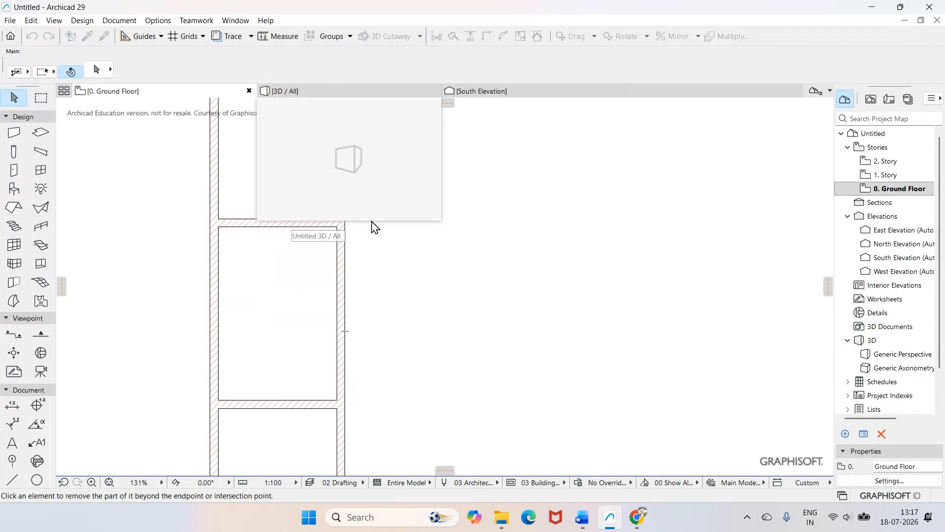
pyautogui.press('Escape')
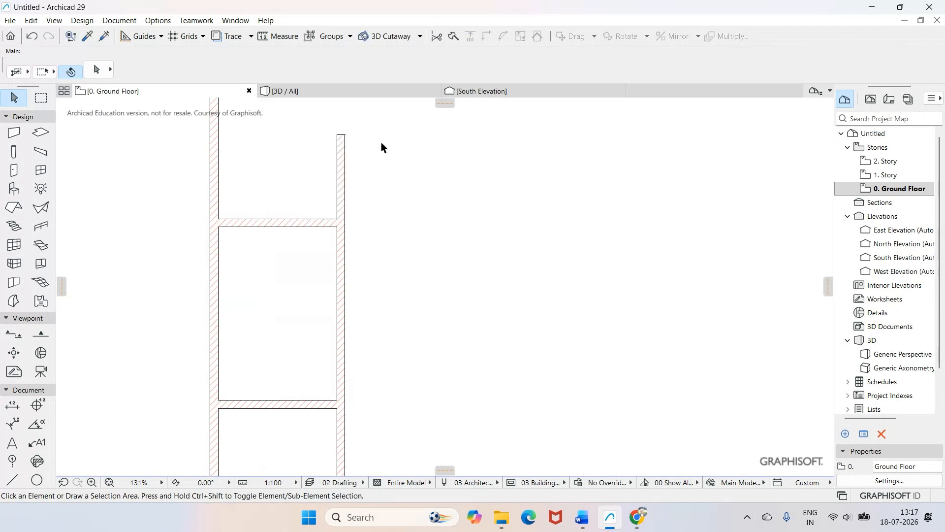
pyautogui.click(437, 36)
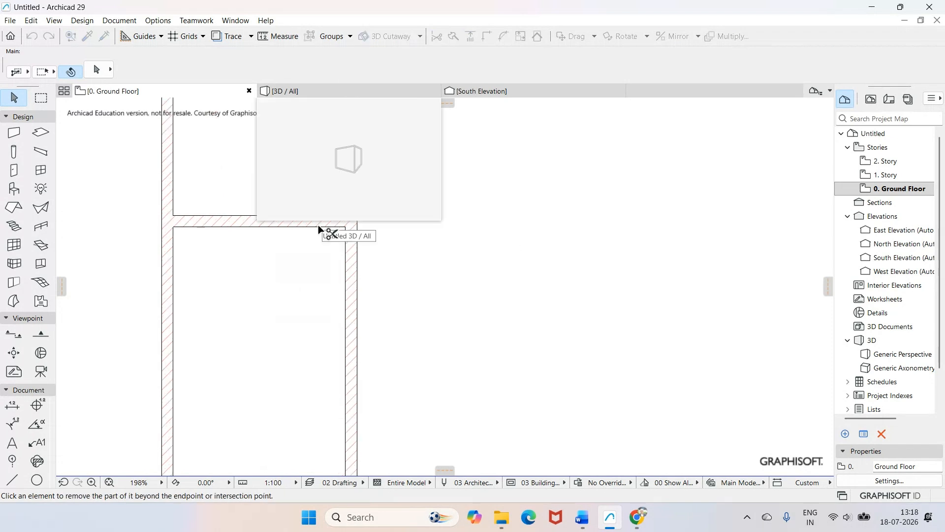
pyautogui.scroll(-5, 342, 256)
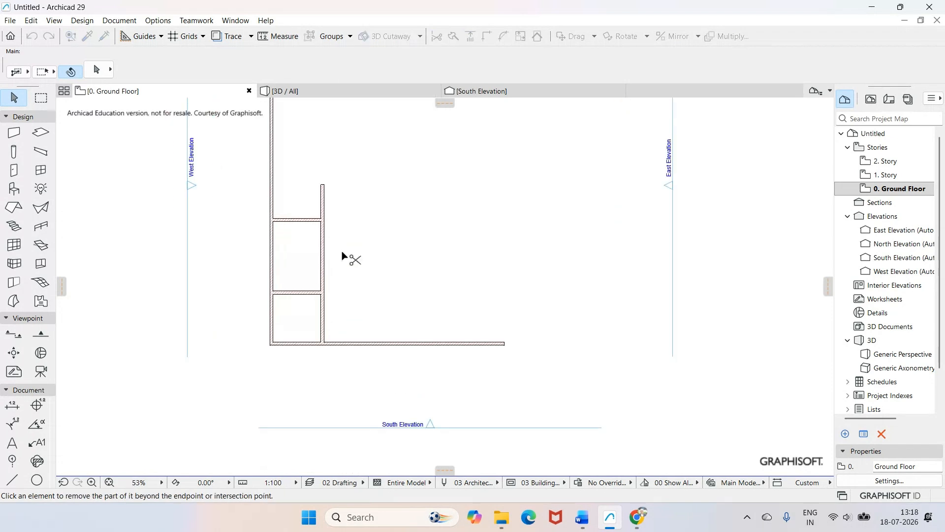
pyautogui.click(323, 199)
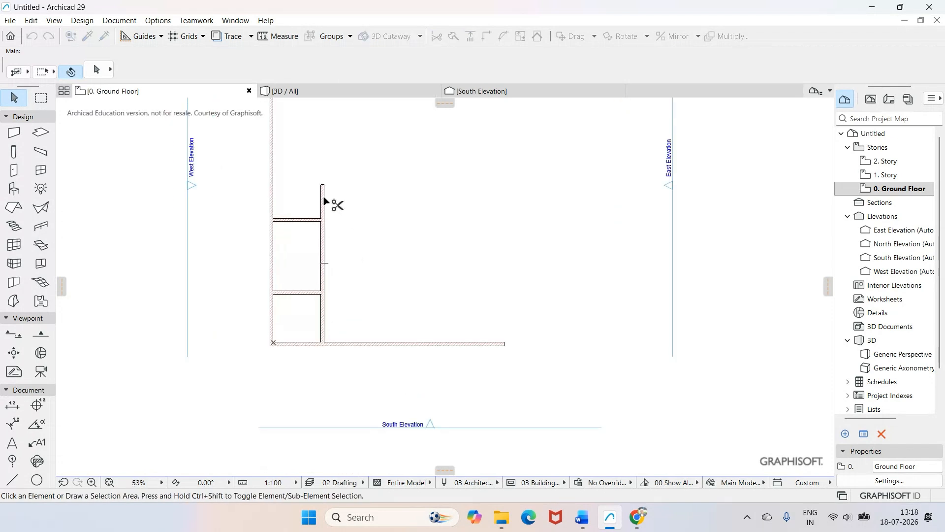
# - Close the 3D view and trim the part of the west wall that extends north beyond the bedroom's upper wall
pyautogui.click(275, 195)
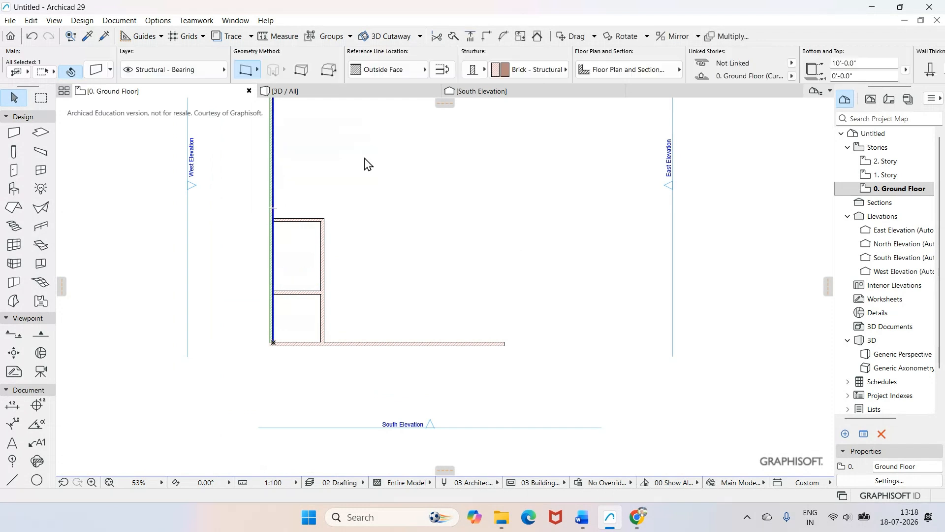
pyautogui.click(436, 36)
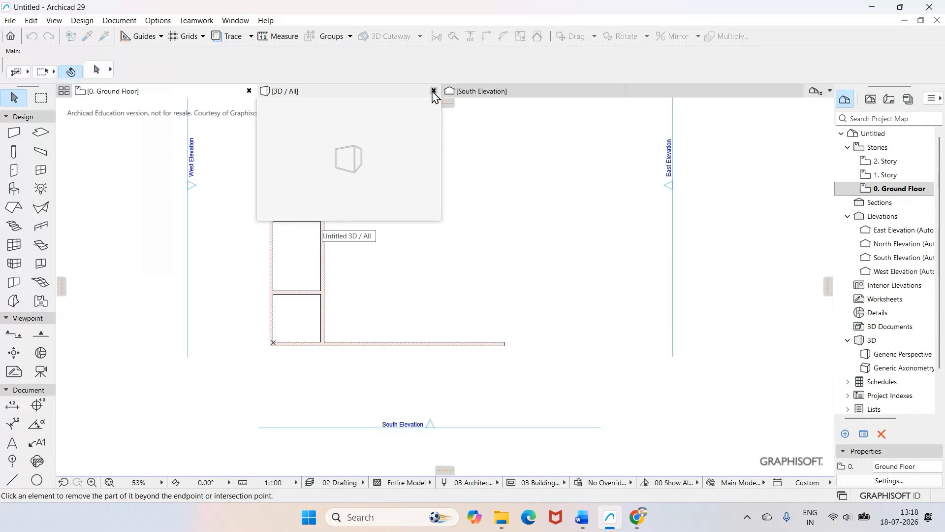
pyautogui.click(433, 91)
pyautogui.scroll(3, 465, 220)
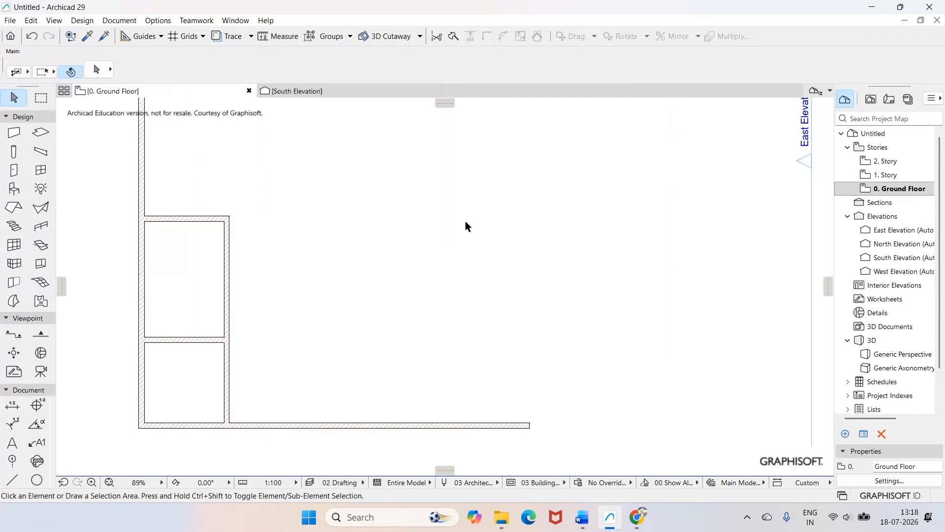
pyautogui.click(436, 37)
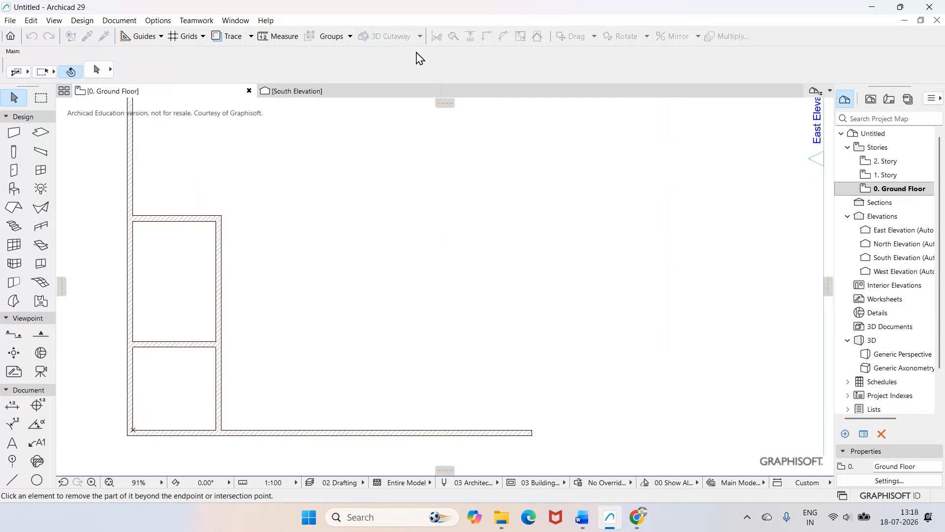
pyautogui.click(131, 188)
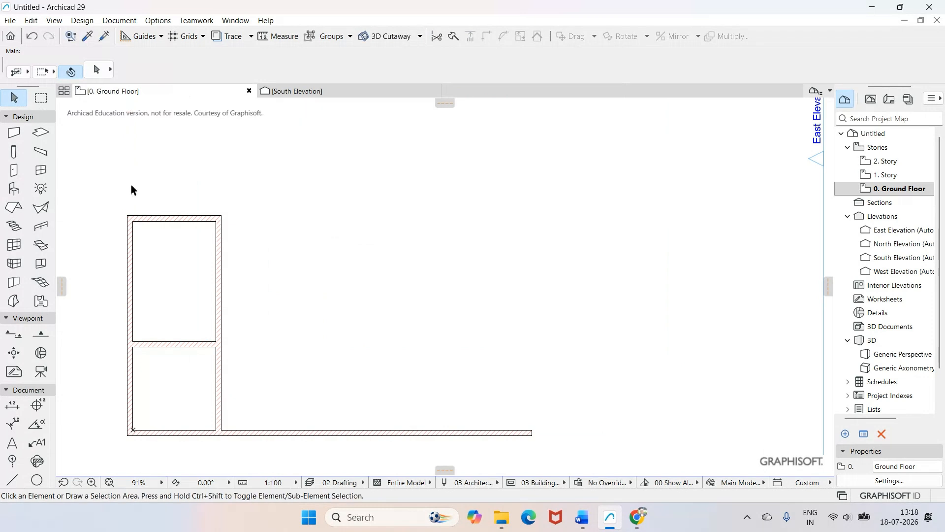
# - Review the trimmed floor plan, and examine the story levels against the wall height in the South Elevation
pyautogui.scroll(-4, 288, 189)
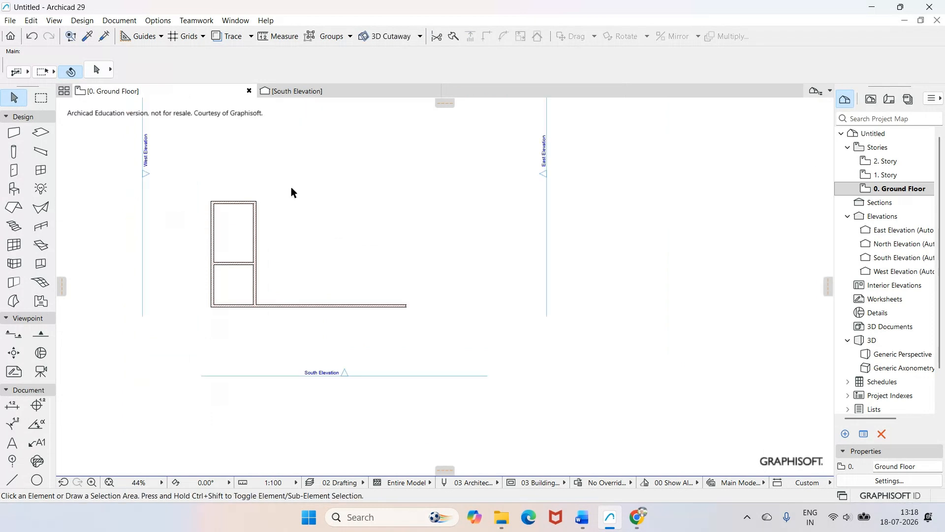
pyautogui.scroll(-2, 248, 178)
pyautogui.scroll(5, 248, 178)
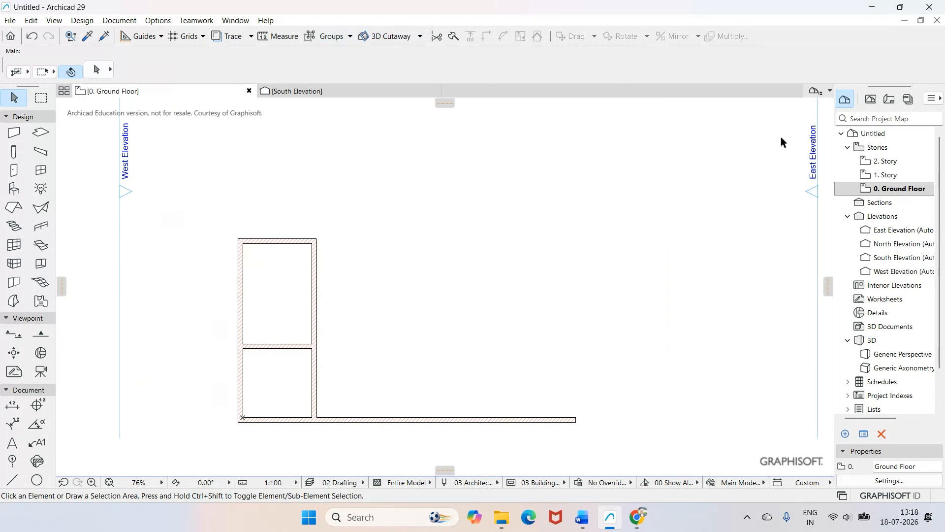
pyautogui.scroll(1, 346, 150)
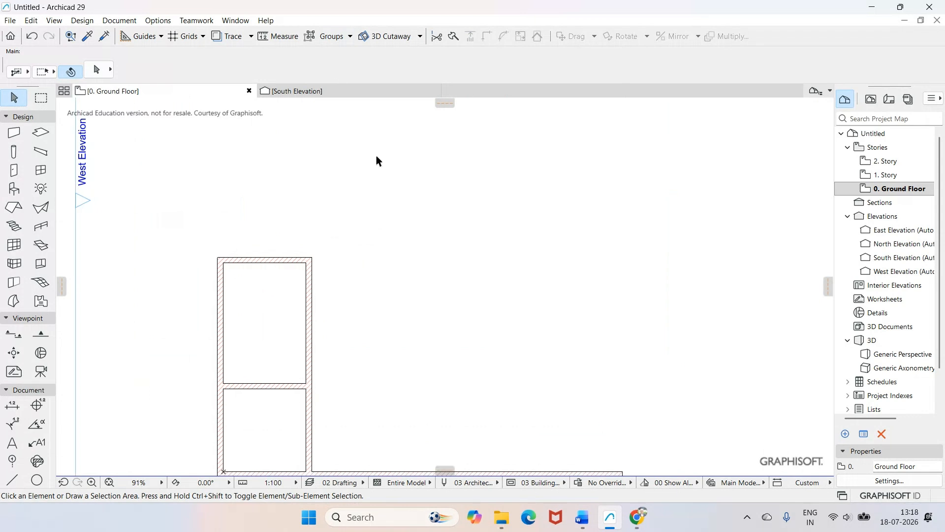
pyautogui.scroll(-2, 682, 214)
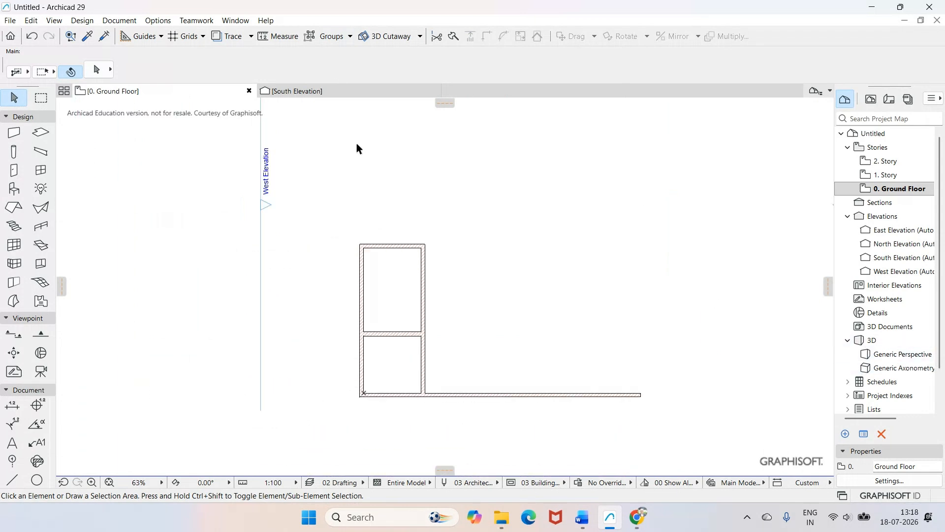
pyautogui.moveTo(314, 96)
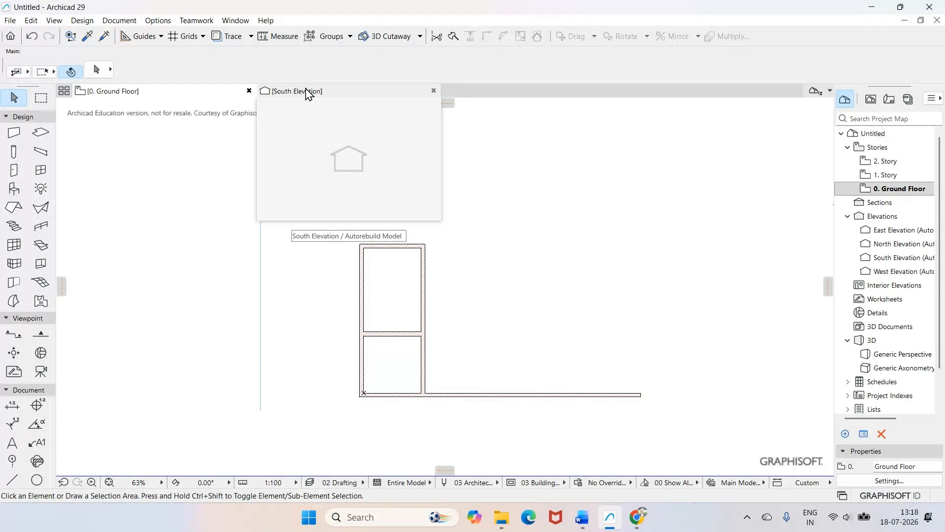
pyautogui.click(561, 205)
pyautogui.click(525, 192)
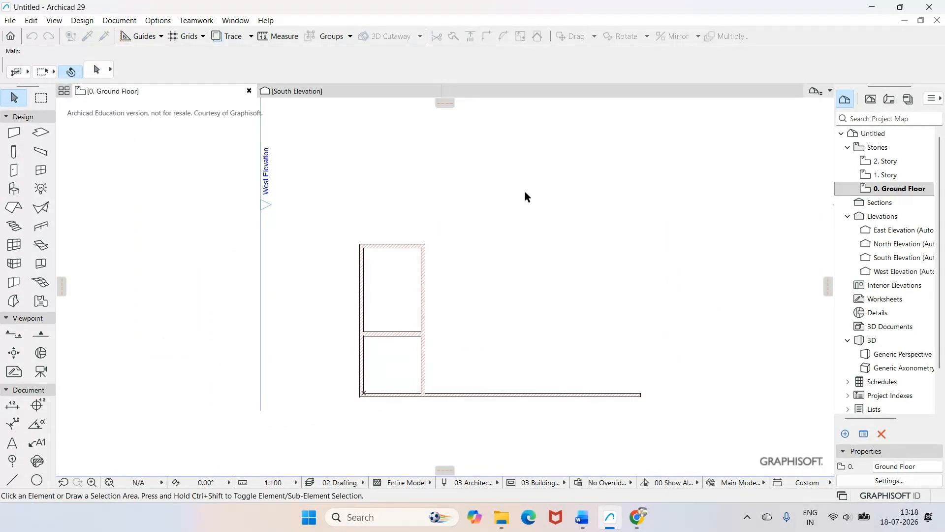
pyautogui.click(347, 98)
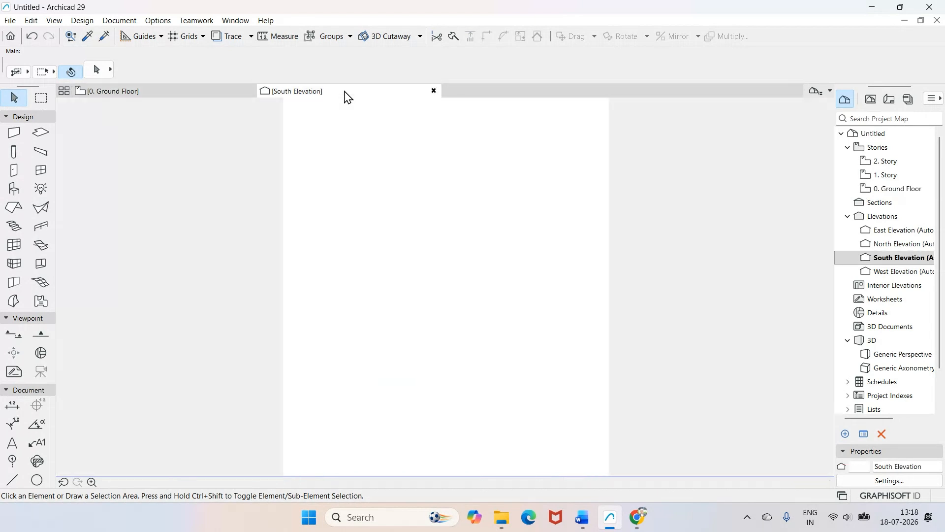
pyautogui.scroll(7, 272, 287)
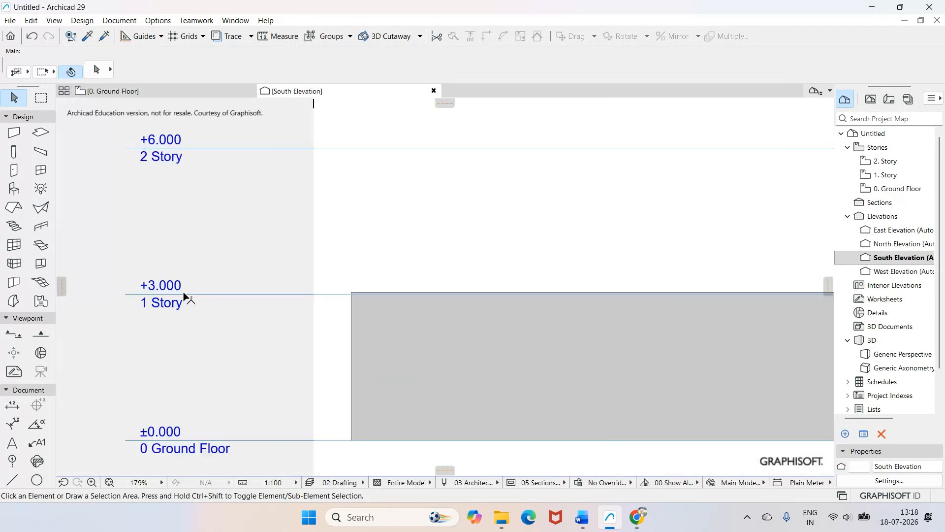
pyautogui.scroll(-5, 184, 294)
pyautogui.scroll(2, 696, 323)
pyautogui.scroll(-2, 696, 323)
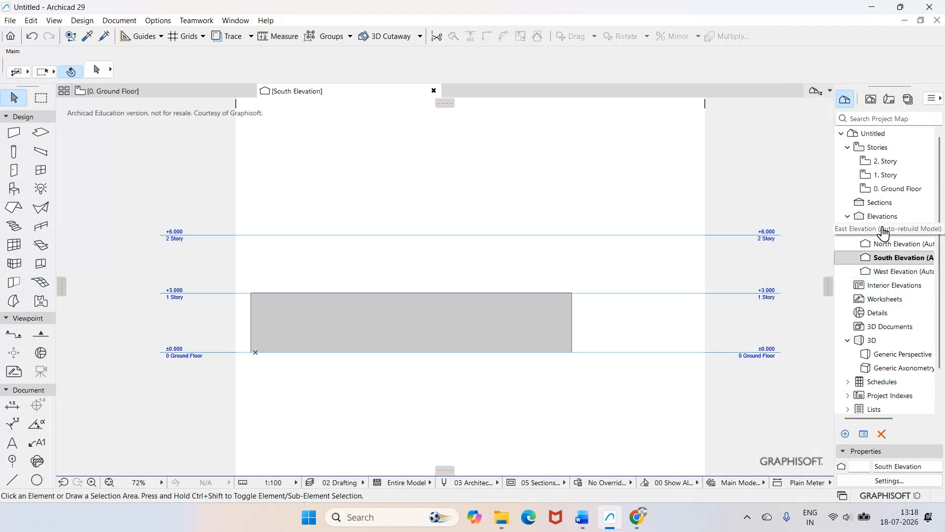
# - Reopen the Ground Floor plan and set the Ground Floor's height to next to 10' in the story settings
pyautogui.click(888, 191)
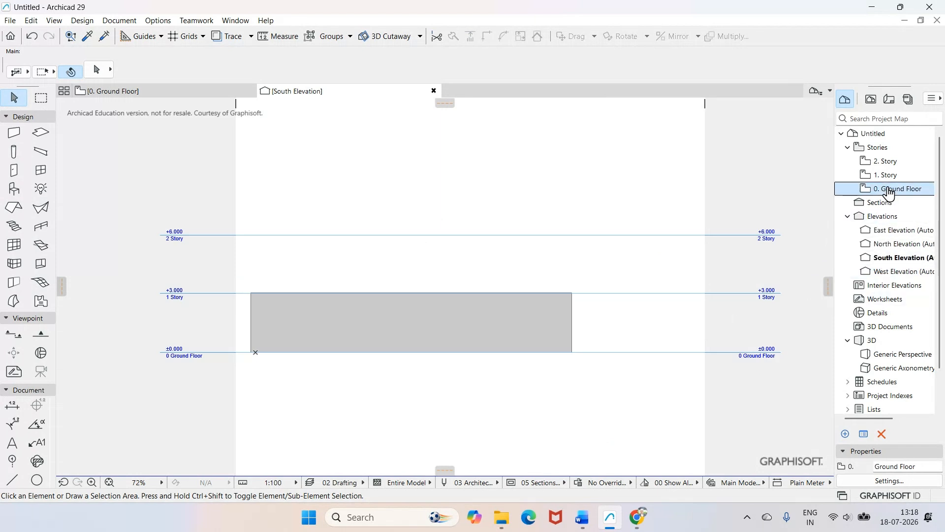
pyautogui.doubleClick(889, 191)
pyautogui.rightClick(889, 191)
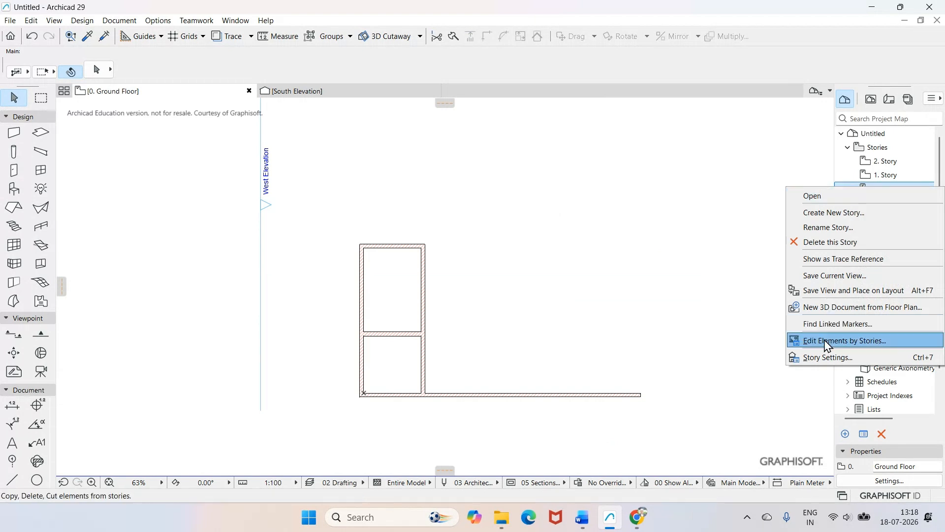
pyautogui.click(827, 358)
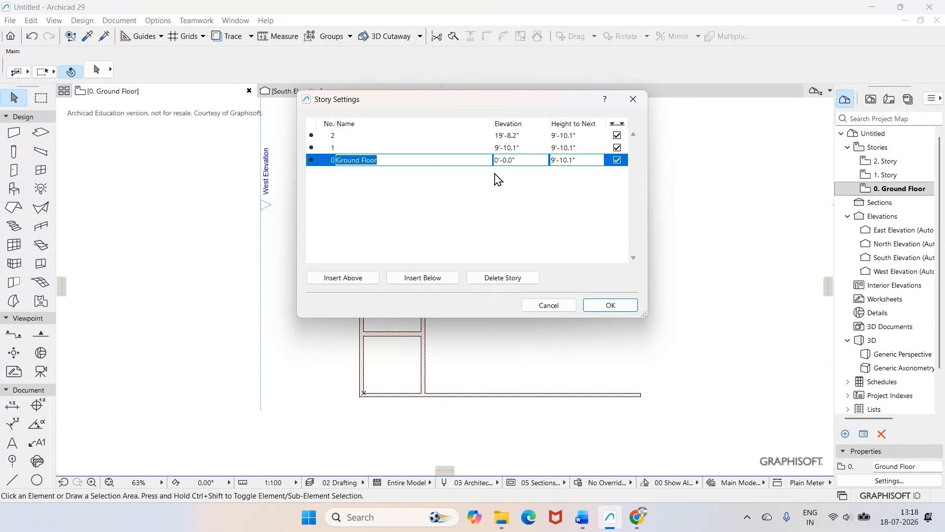
pyautogui.click(578, 161)
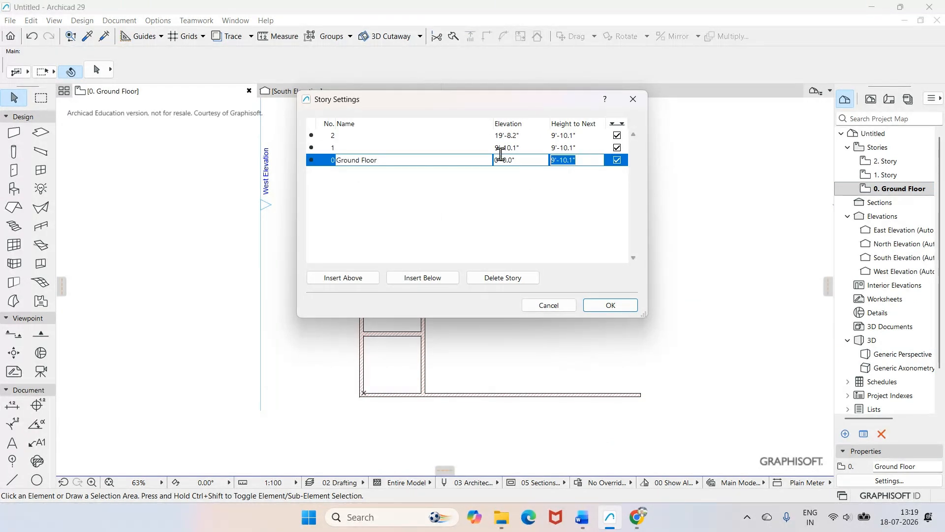
pyautogui.write('10')
pyautogui.click(559, 221)
# - Set the height to next of stories 1 and 2 to 10' each, and apply the story settings
pyautogui.click(567, 148)
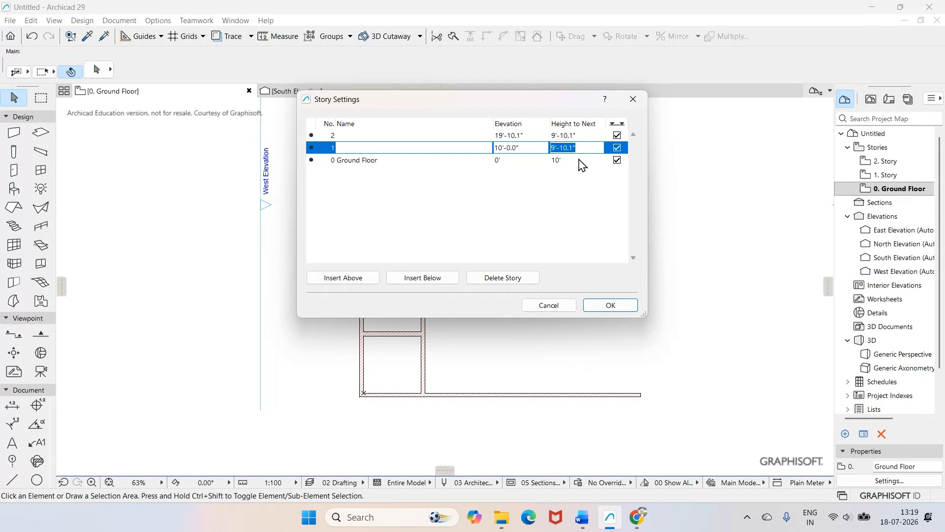
pyautogui.write('10')
pyautogui.press('Return')
pyautogui.click(579, 136)
pyautogui.write("10'")
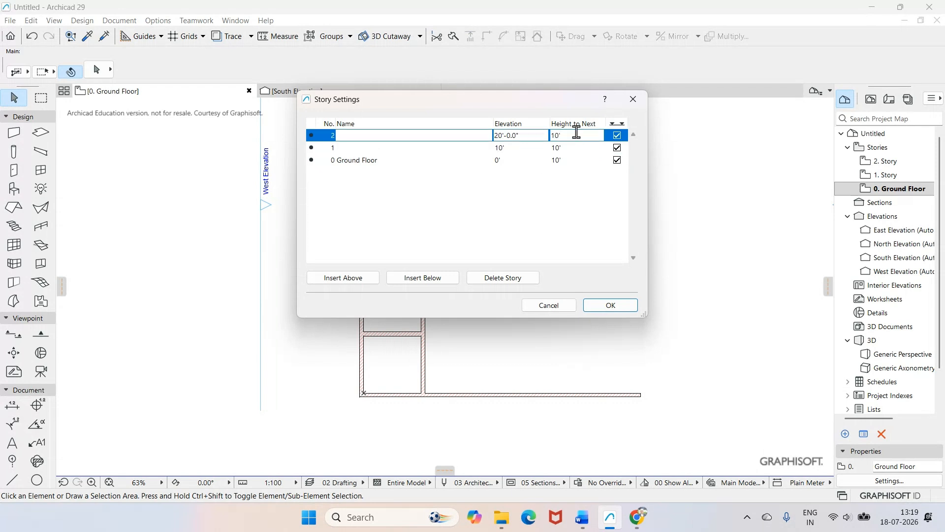
pyautogui.press('Return')
pyautogui.click(610, 306)
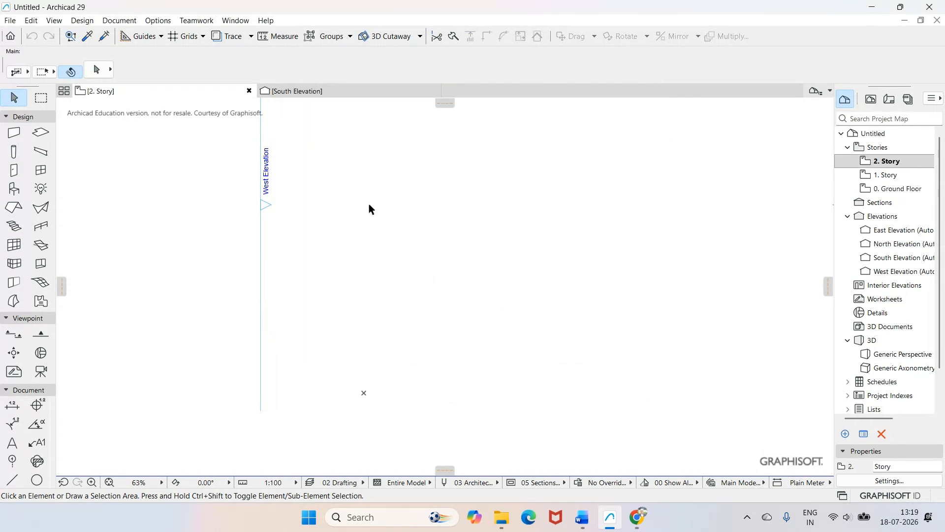
# - Check the updated story levels against the wall height in the South Elevation, and return to the Ground Floor plan
pyautogui.click(315, 91)
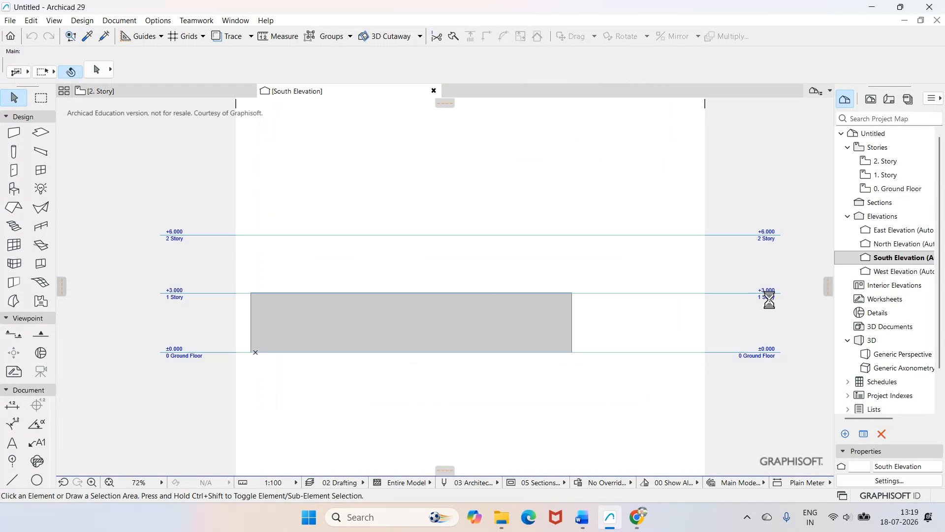
pyautogui.scroll(3, 781, 303)
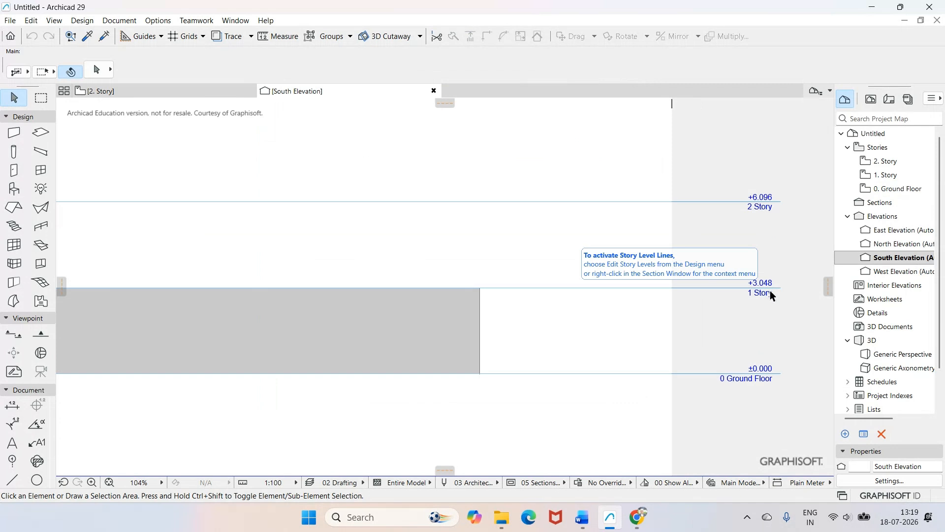
pyautogui.click(897, 190)
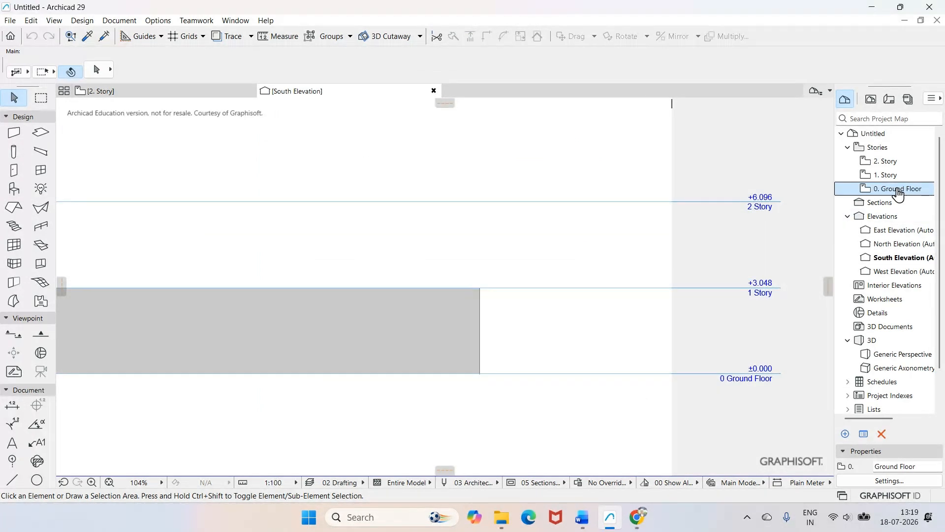
pyautogui.doubleClick(897, 190)
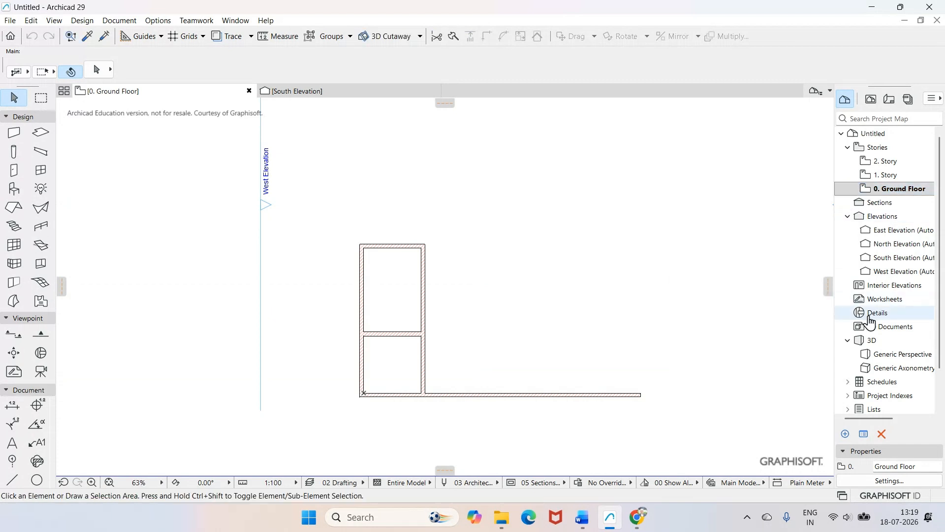
# - Switch the South Elevation's dimension standard to US Architect in the project preferences, and review the story level labels
pyautogui.doubleClick(897, 262)
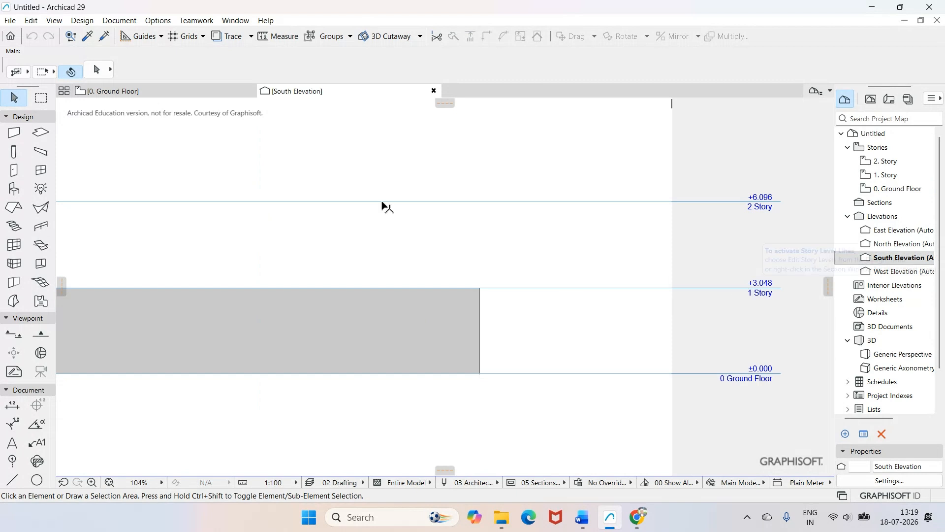
pyautogui.click(158, 22)
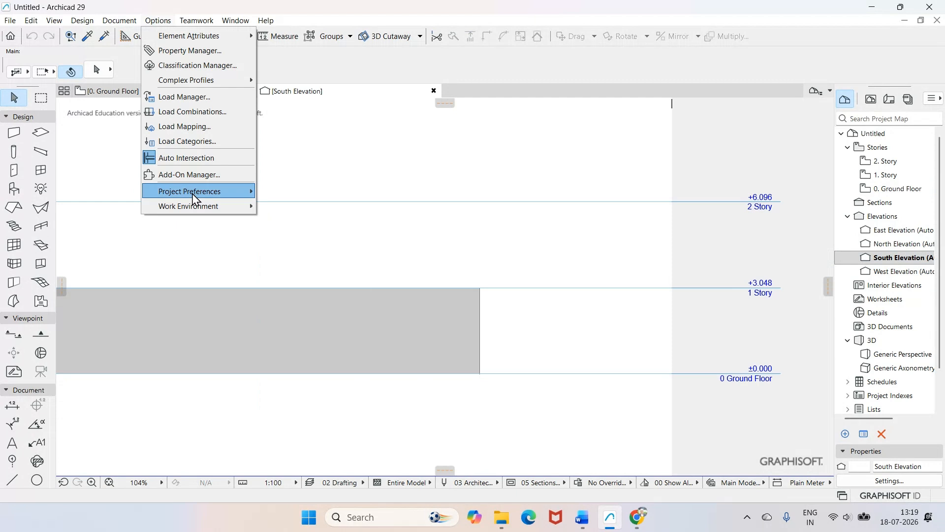
pyautogui.moveTo(193, 199)
pyautogui.click(288, 208)
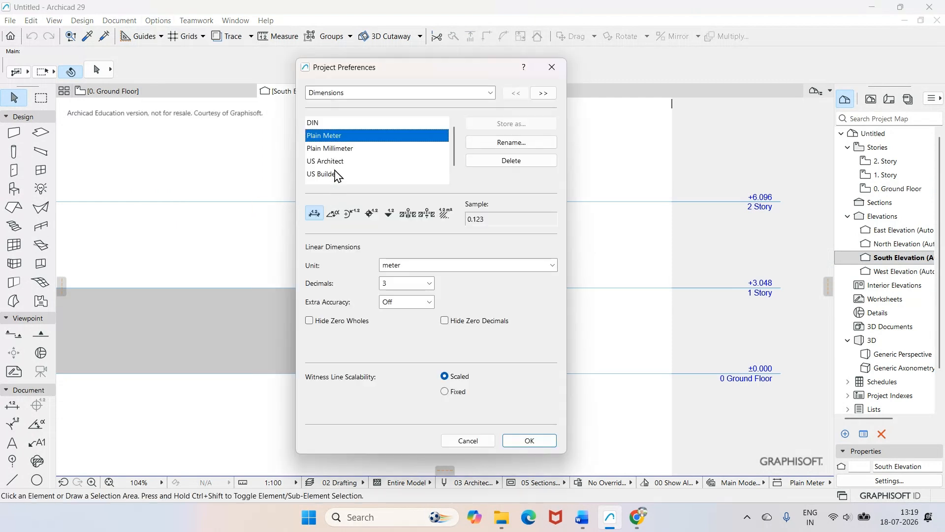
pyautogui.click(335, 162)
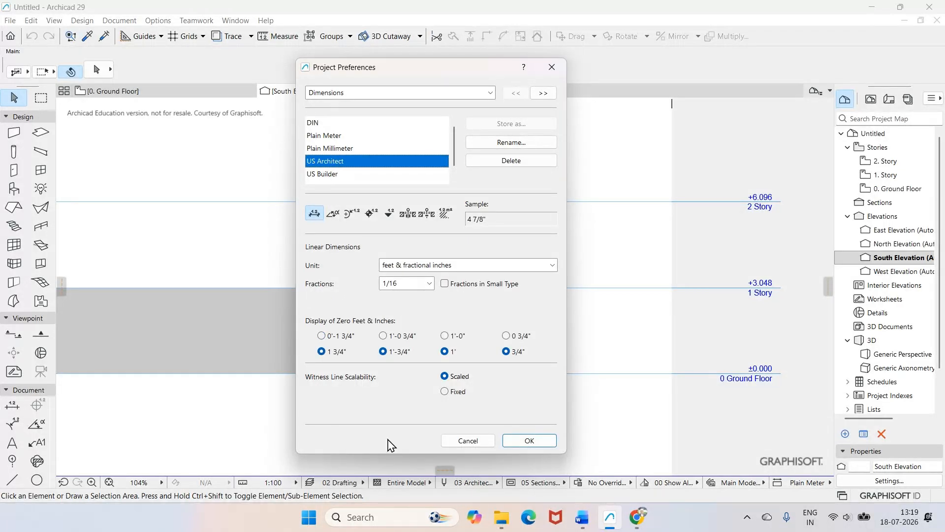
pyautogui.click(523, 441)
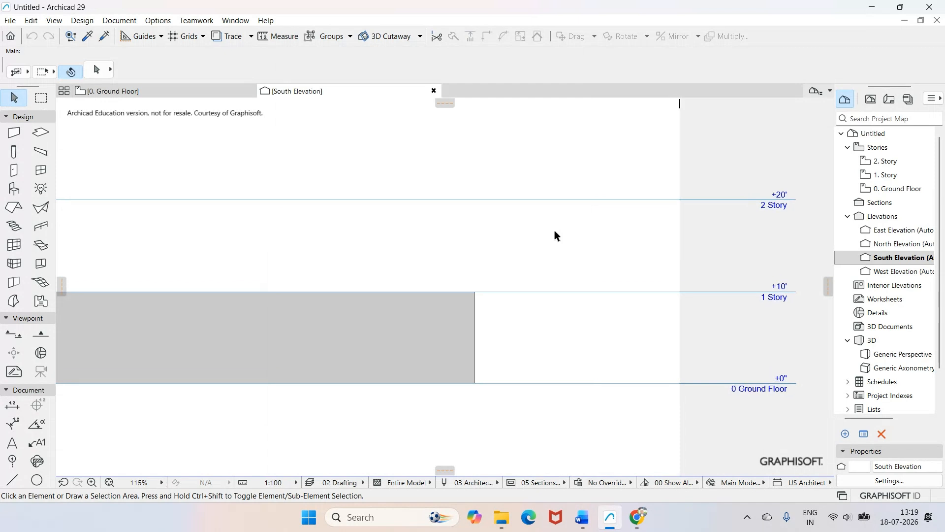
pyautogui.scroll(-2, 554, 231)
pyautogui.scroll(-2, 555, 229)
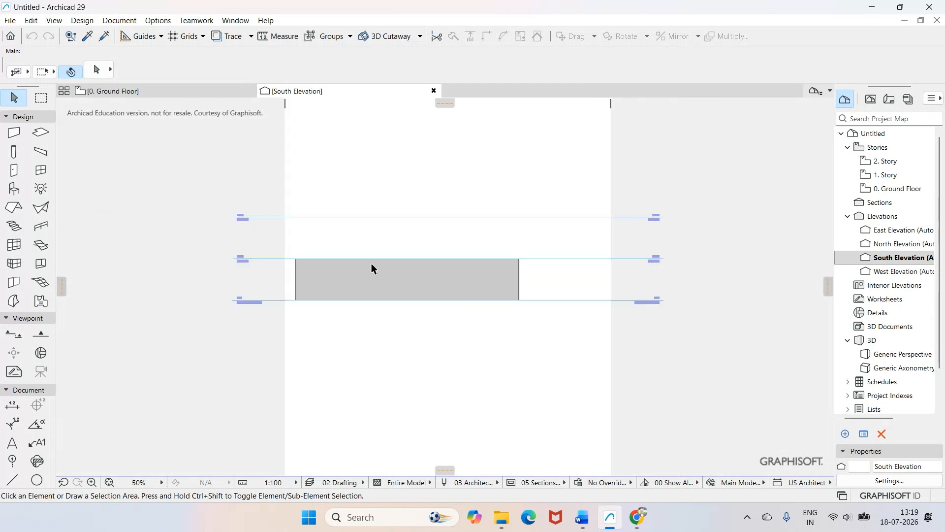
pyautogui.scroll(3, 289, 253)
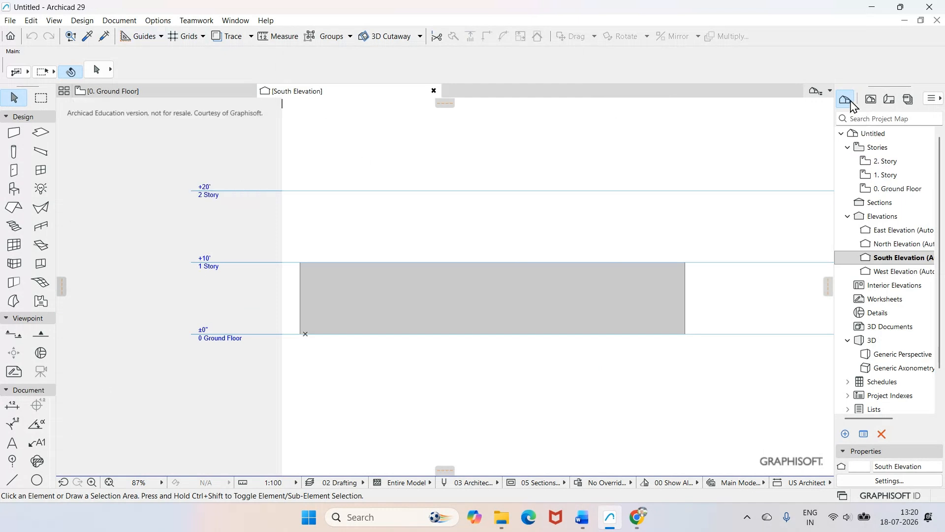
pyautogui.click(871, 341)
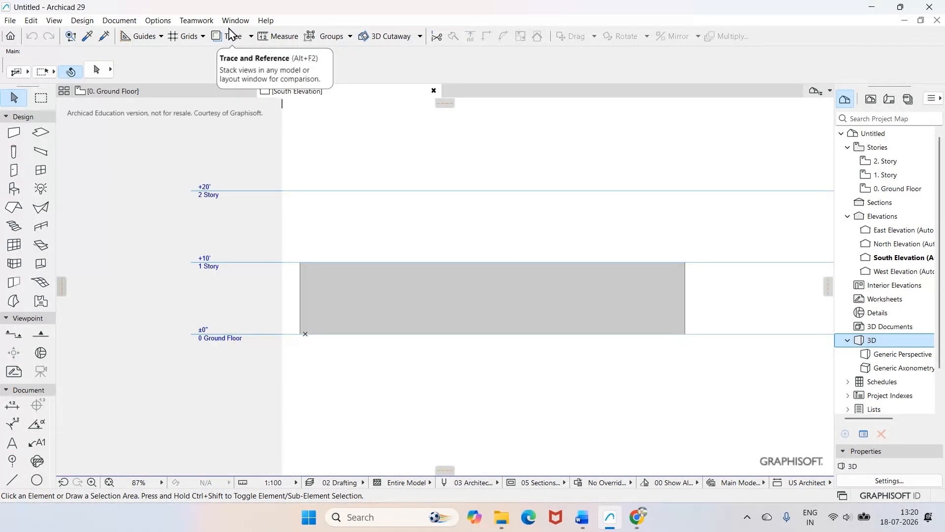
pyautogui.click(54, 21)
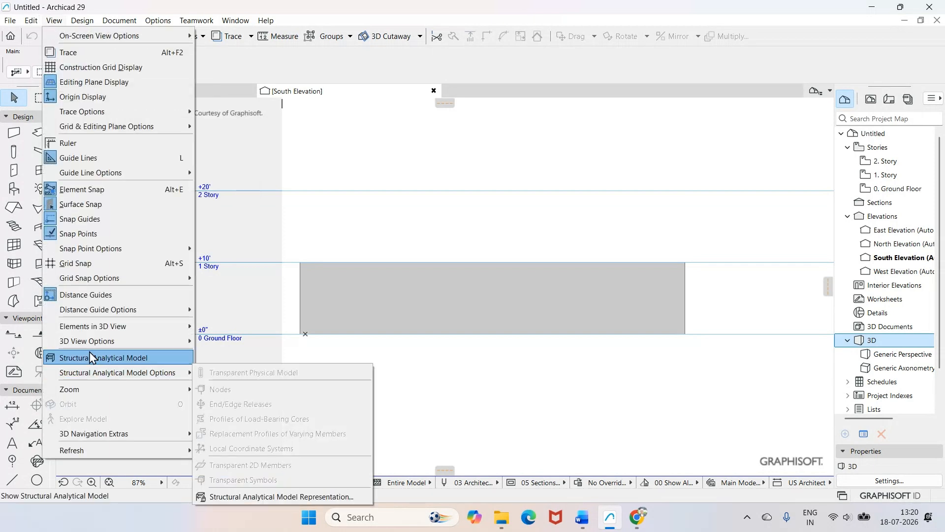
pyautogui.moveTo(92, 347)
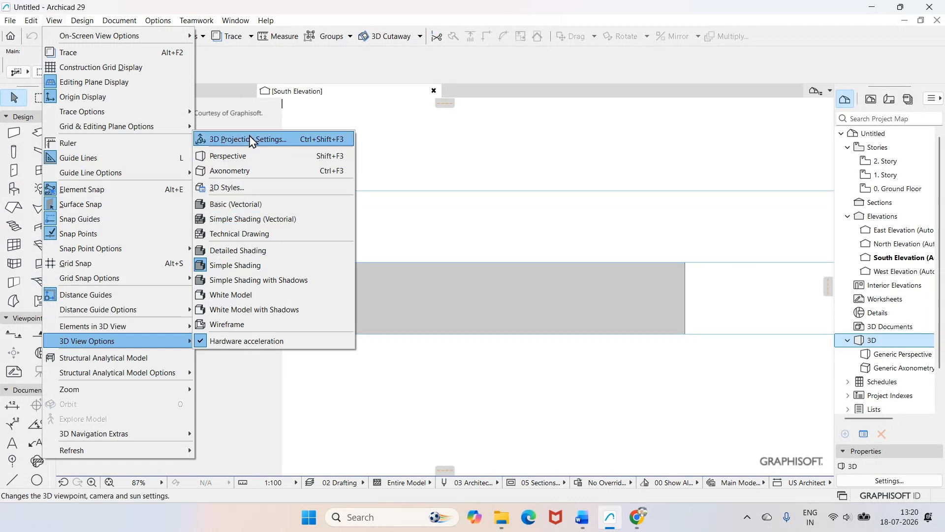
pyautogui.click(237, 144)
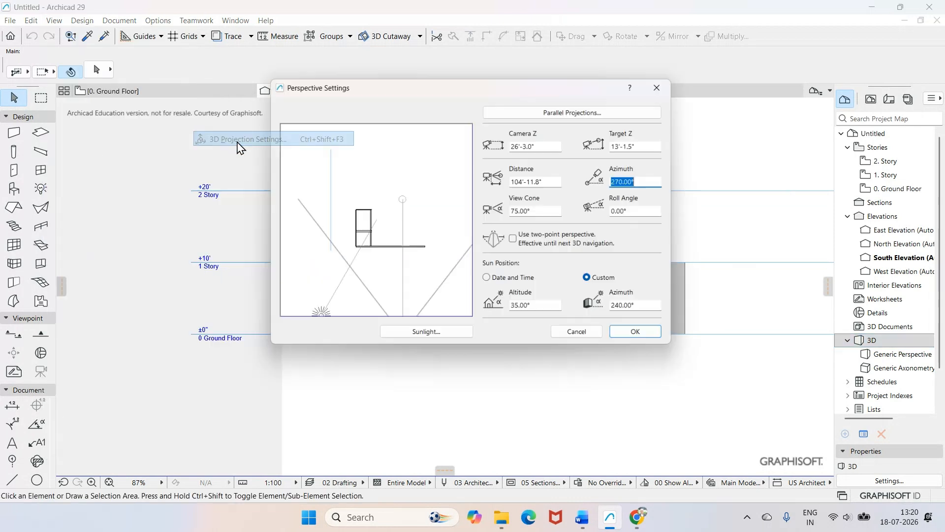
pyautogui.click(625, 339)
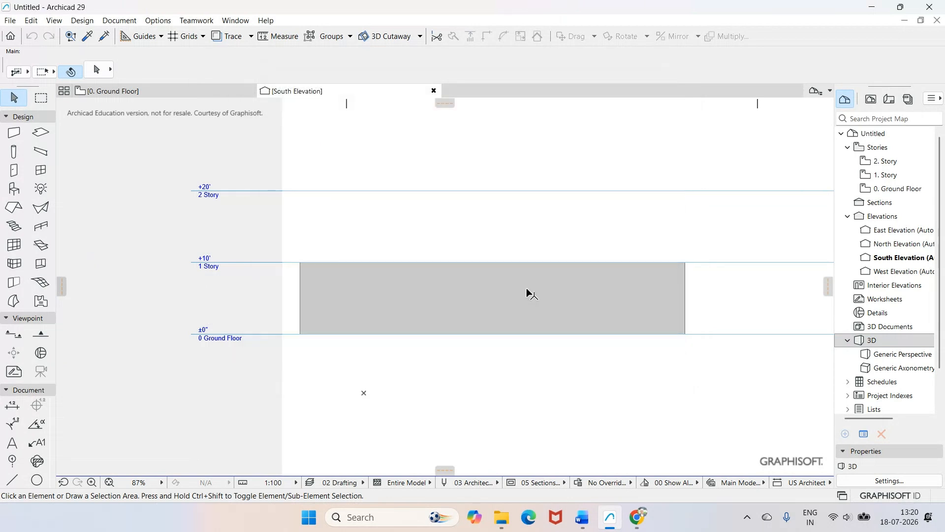
pyautogui.middleClick(367, 194)
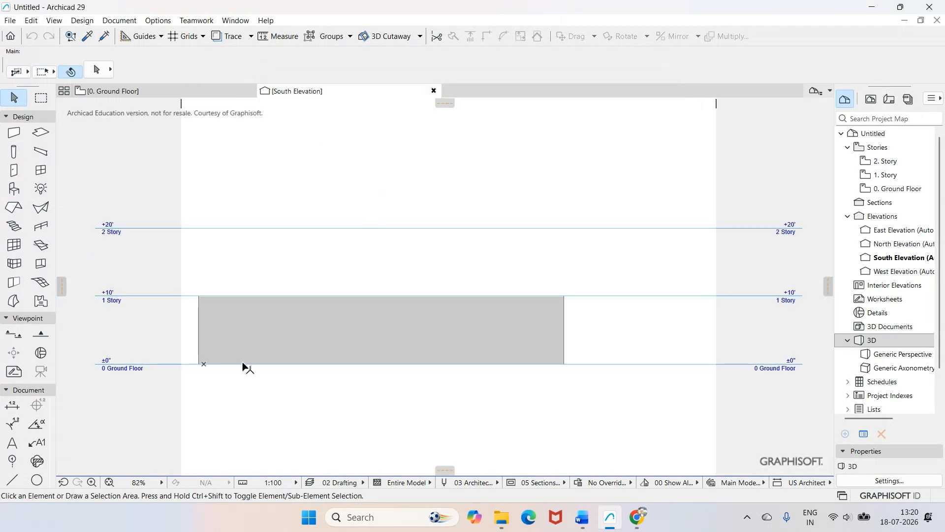
pyautogui.scroll(-3, 31, 459)
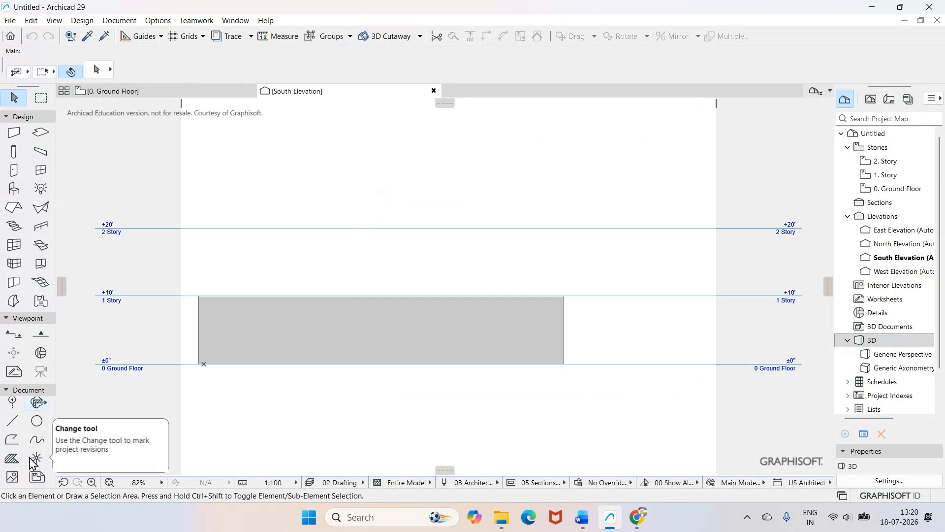
pyautogui.scroll(-3, 32, 463)
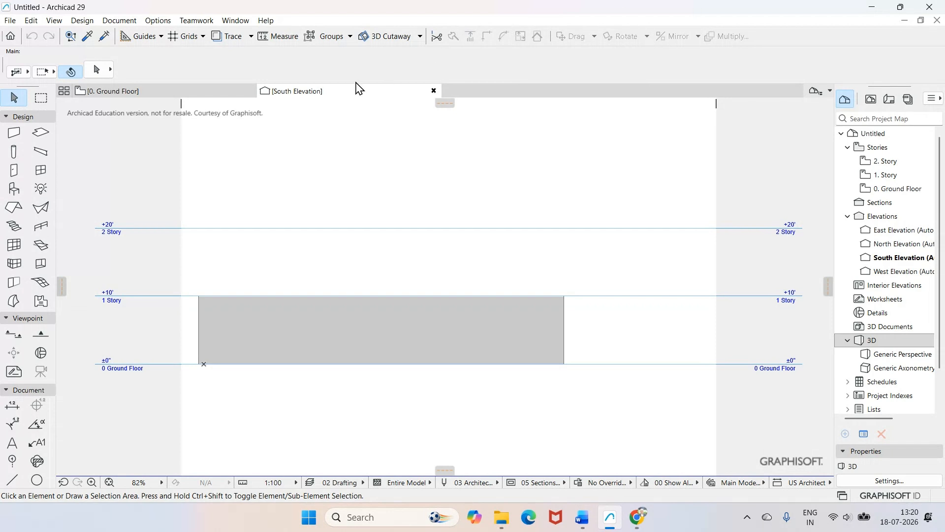
pyautogui.moveTo(181, 82)
pyautogui.click(11, 43)
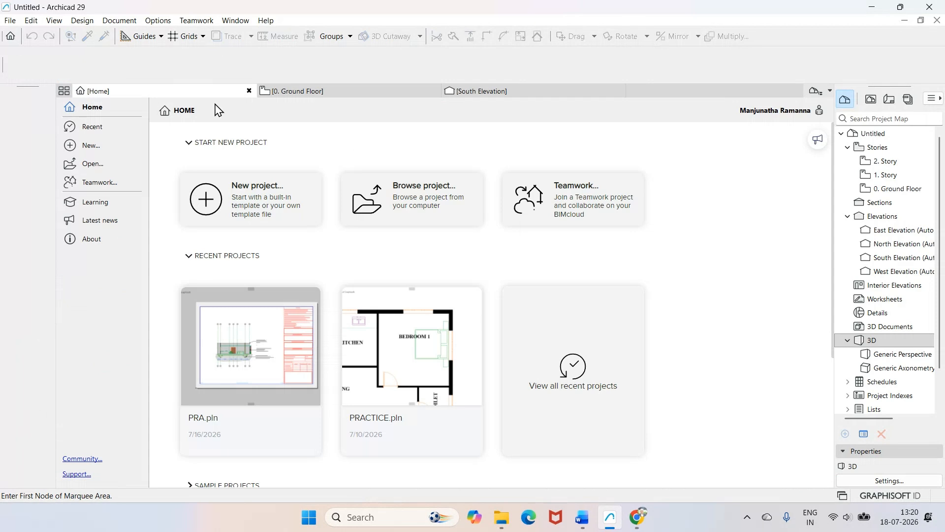
pyautogui.click(249, 90)
# - Return to the Ground Floor plan and fit the whole drawing in the view to review the walls
pyautogui.click(170, 94)
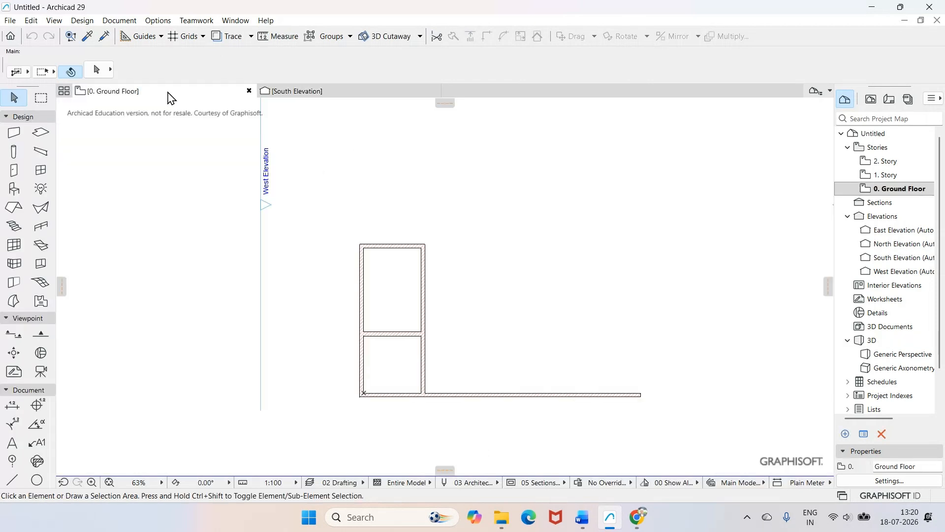
pyautogui.press('Escape')
pyautogui.scroll(-1, 535, 265)
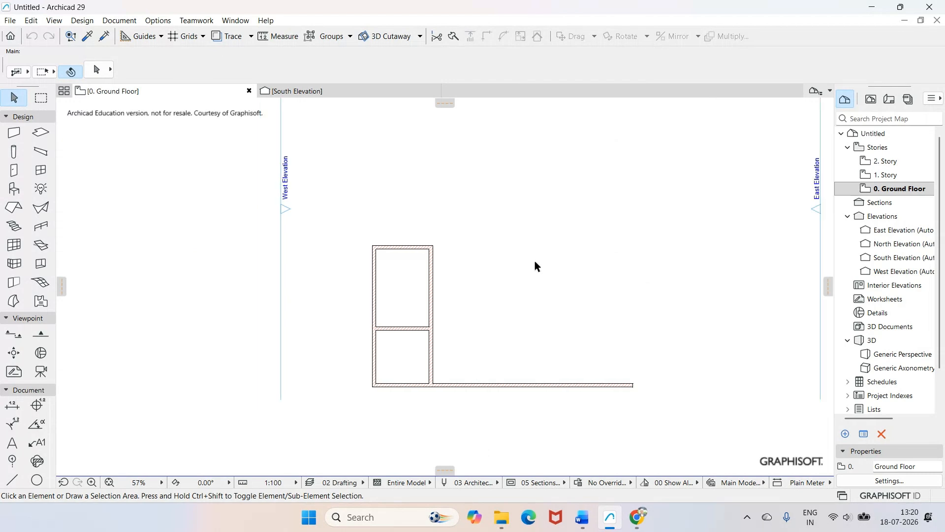
pyautogui.scroll(-1, 534, 266)
pyautogui.scroll(2, 499, 255)
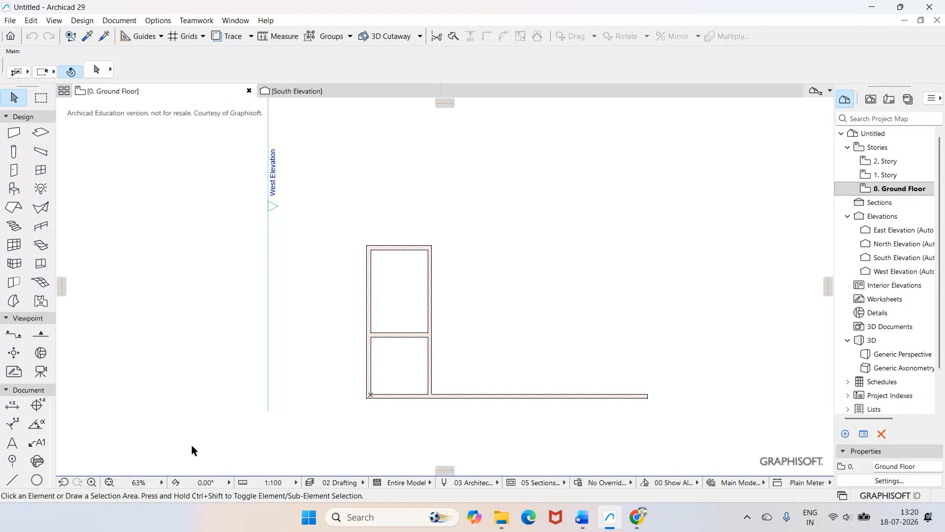
pyautogui.click(109, 483)
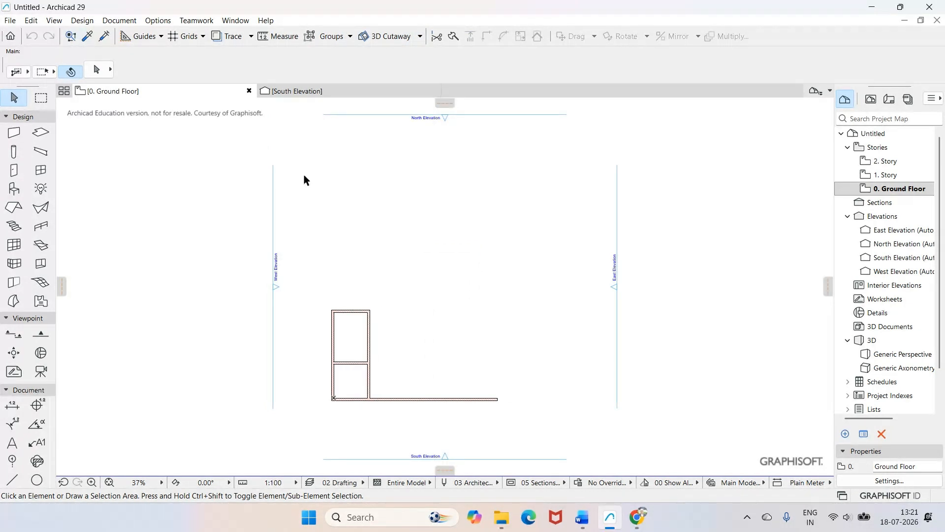
pyautogui.scroll(2, 456, 311)
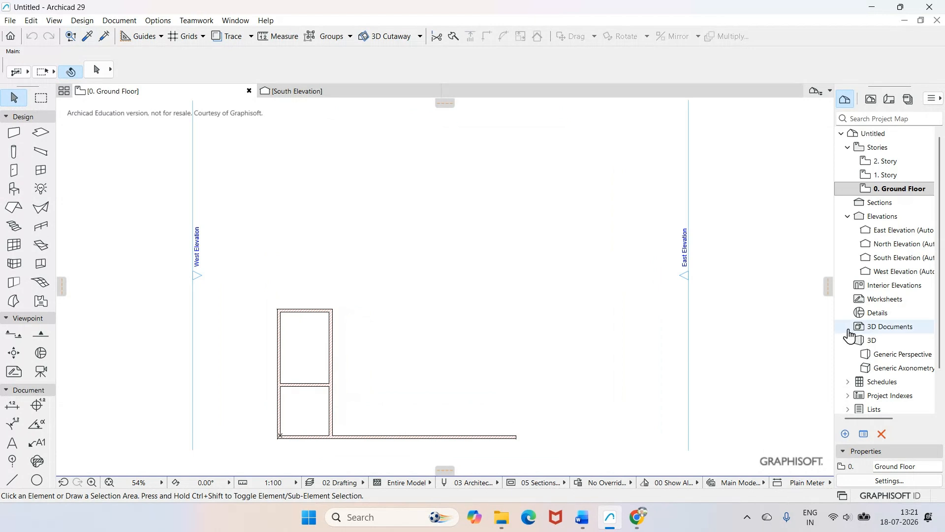
# - Check the Hall in the Word reference plan, and draw a vertical wall up from the south wall, about 14' east of the kitchen wall
pyautogui.moveTo(582, 519)
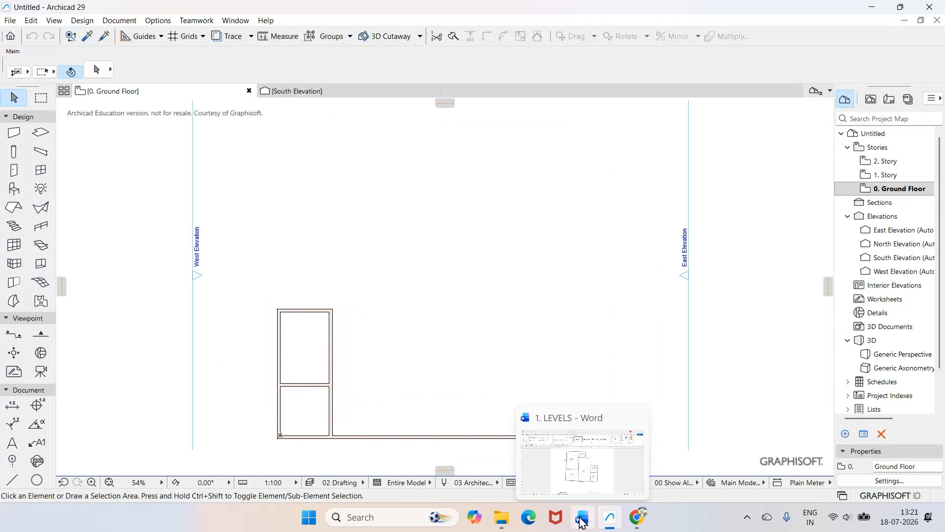
pyautogui.click(581, 521)
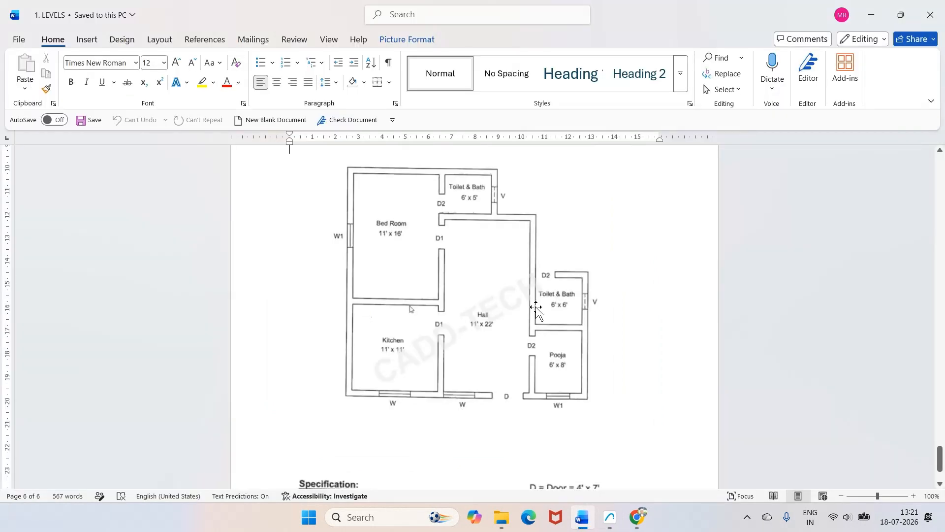
pyautogui.click(610, 517)
pyautogui.click(14, 132)
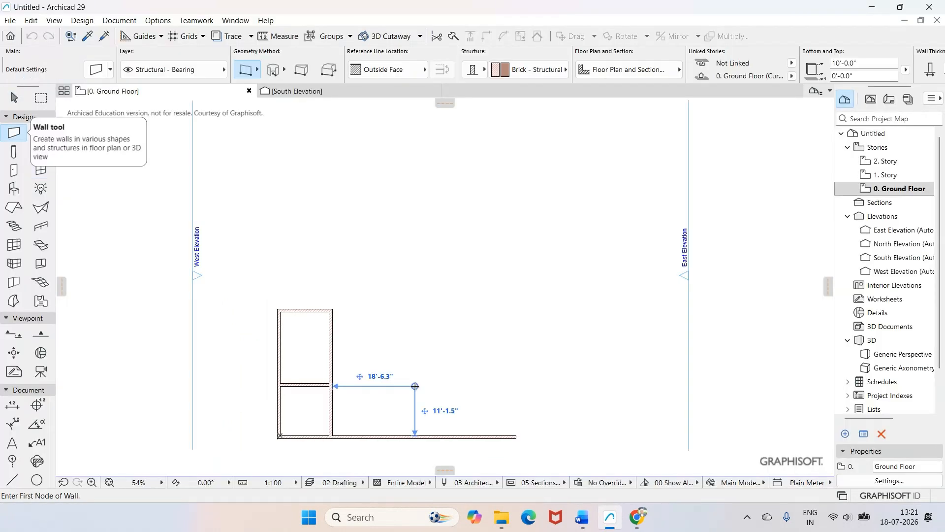
pyautogui.click(398, 436)
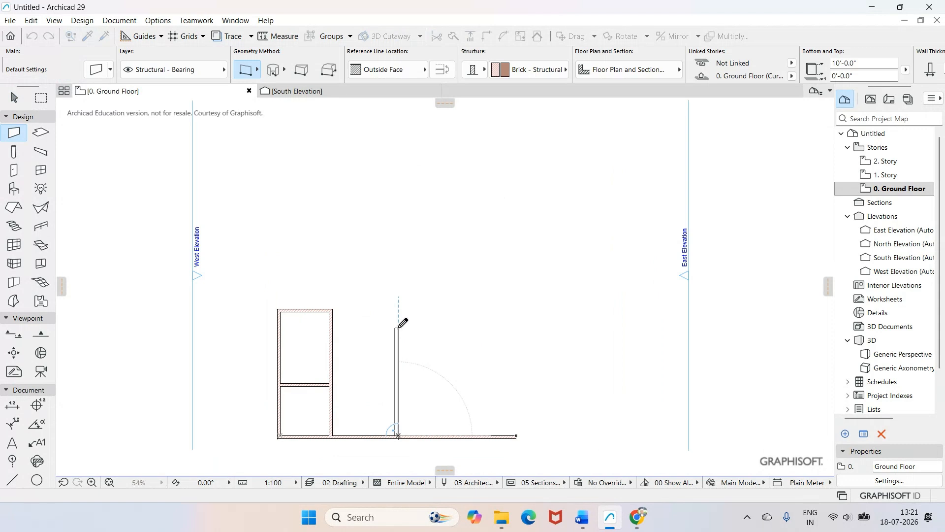
pyautogui.click(397, 328)
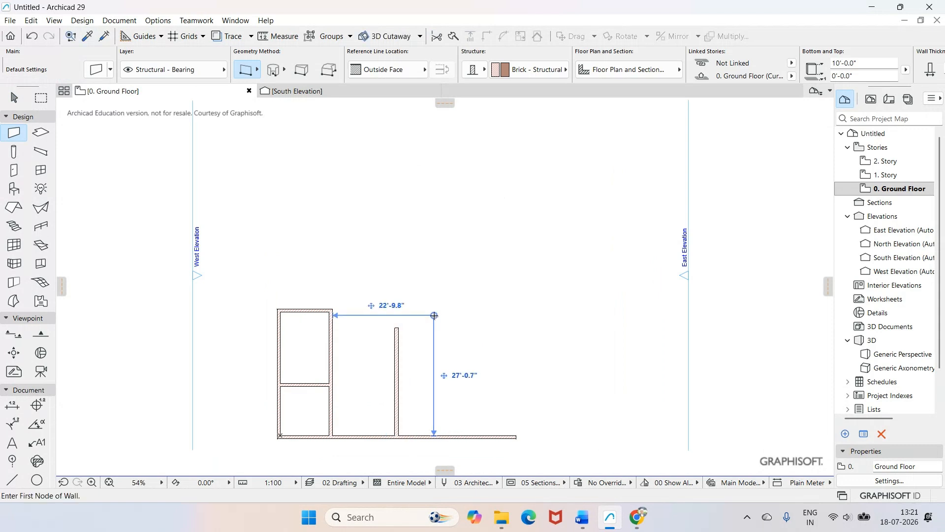
pyautogui.press('Escape')
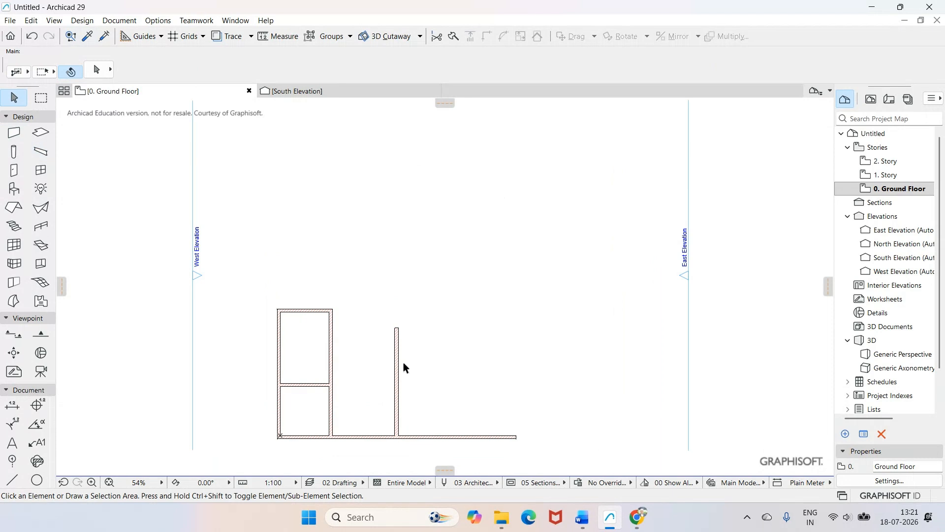
# - Set the clear distance between the kitchen's east wall and the new vertical hall wall to 11'
pyautogui.click(397, 377)
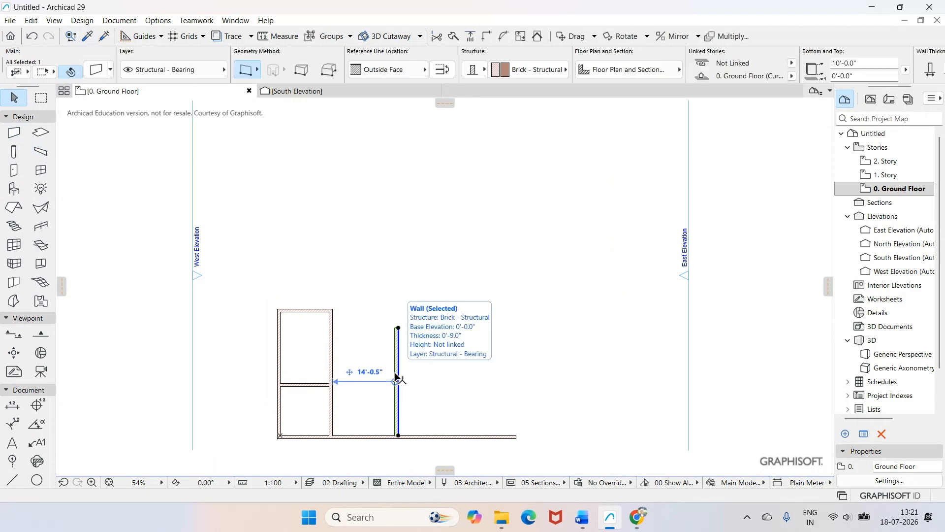
pyautogui.click(369, 377)
pyautogui.write('11')
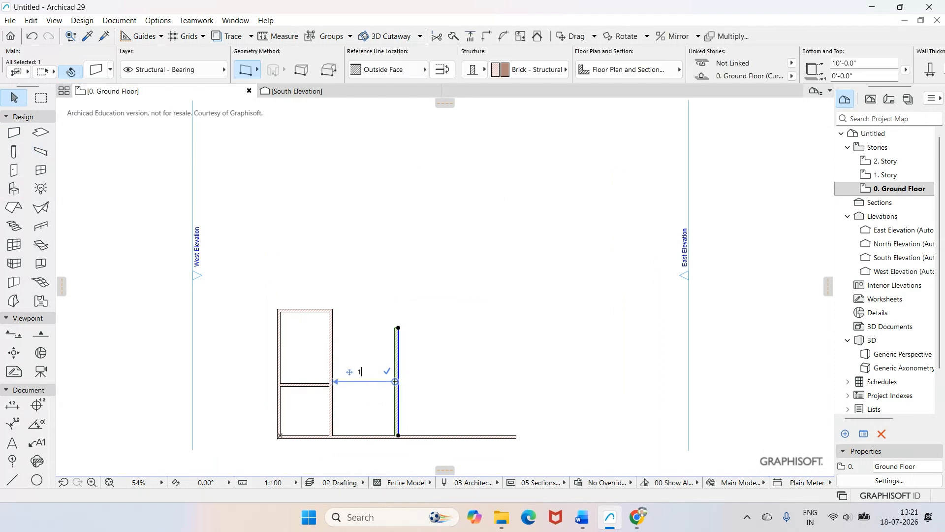
pyautogui.press('Return')
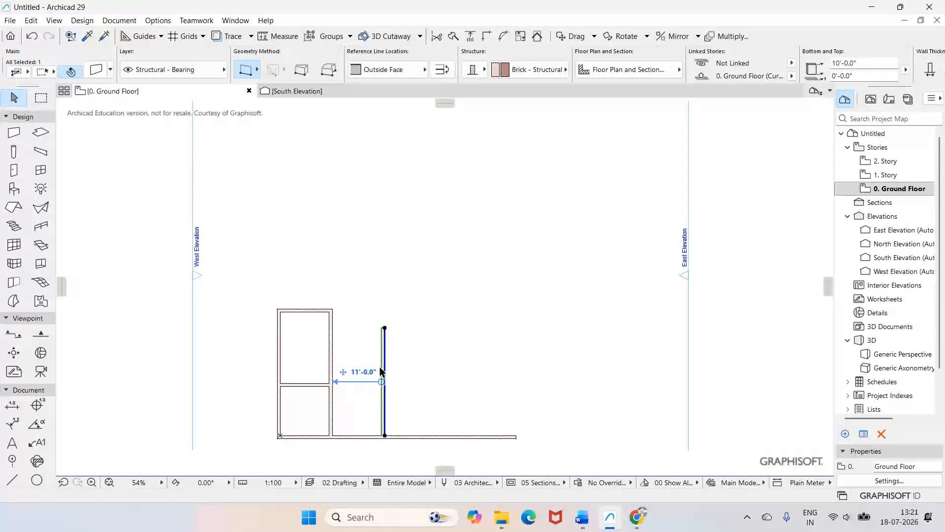
pyautogui.click(448, 328)
# - Draw a horizontal wall about 25' long from the bedroom's east wall across the hall's east wall
pyautogui.click(13, 132)
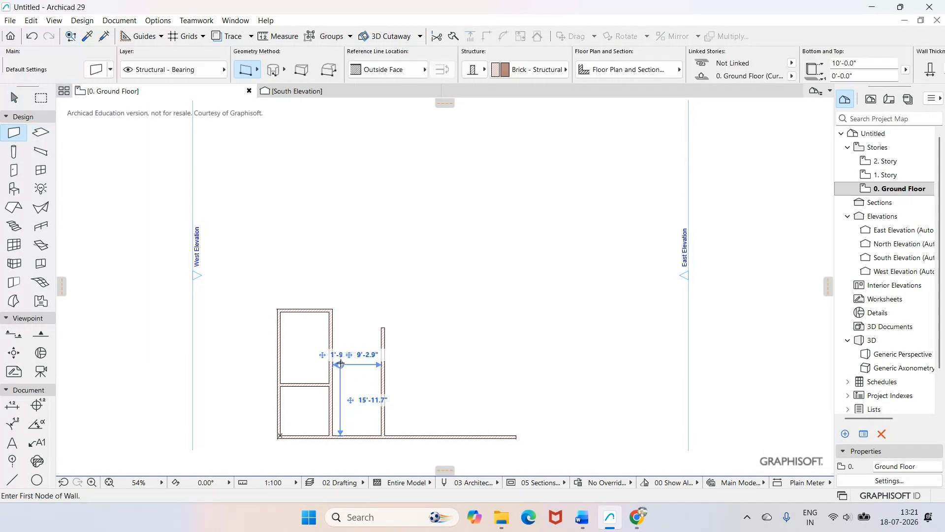
pyautogui.click(332, 348)
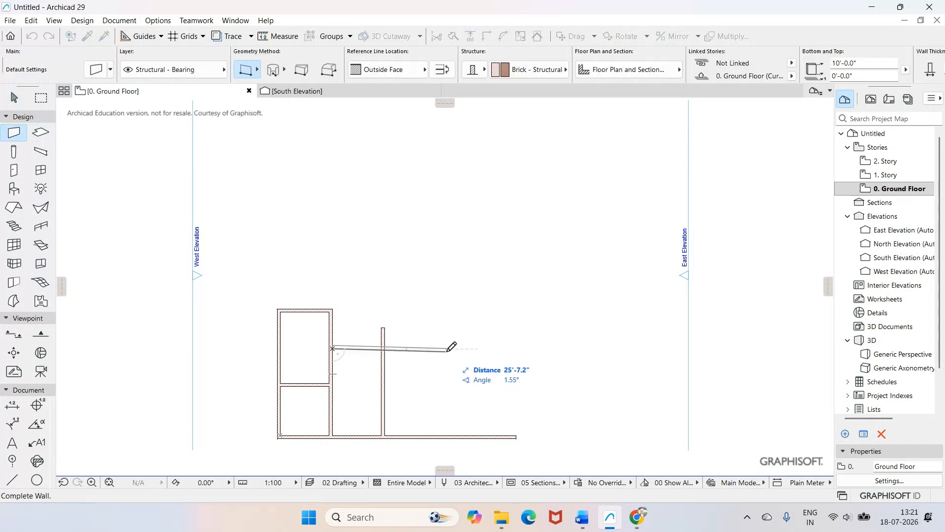
pyautogui.click(448, 346)
pyautogui.press('Escape')
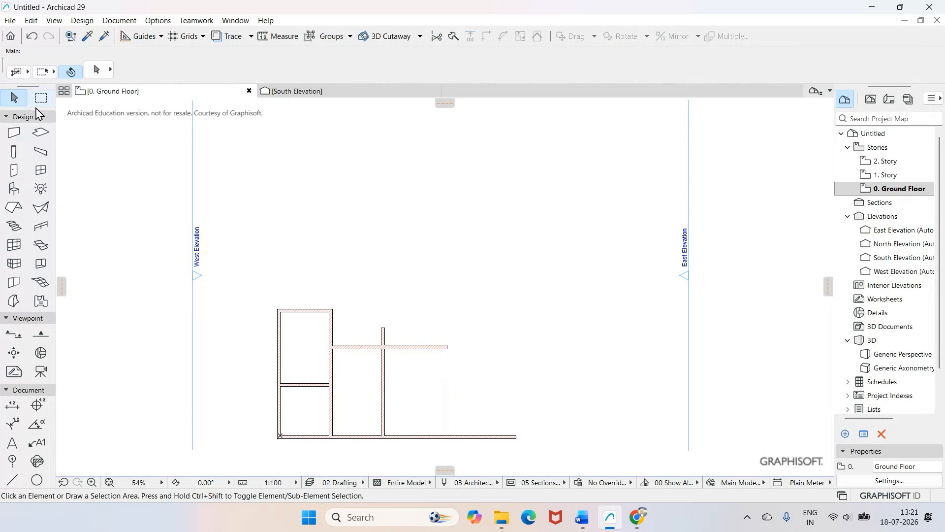
# - Set the clear distance between the south wall and the new horizontal hall wall to 22'
pyautogui.click(359, 348)
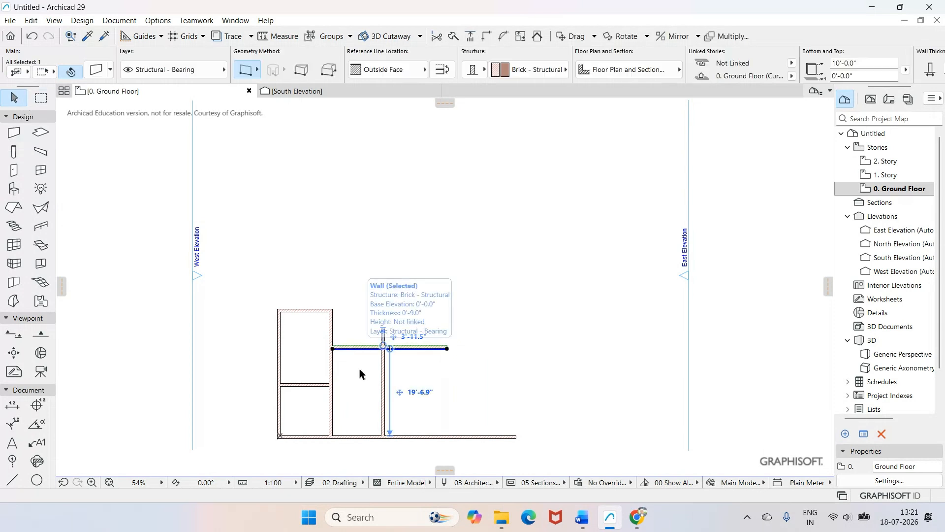
pyautogui.click(428, 393)
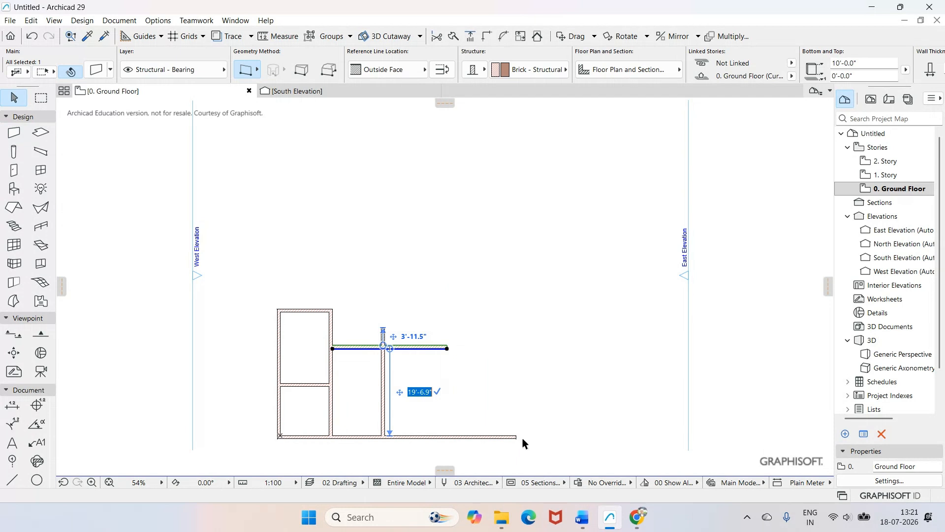
pyautogui.write('22')
pyautogui.press('Return')
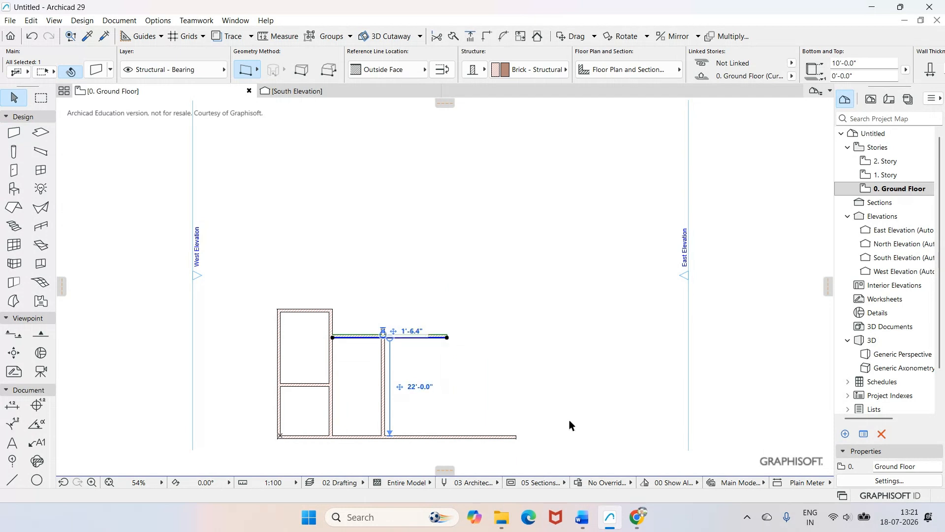
# - Compare the hall with the Word reference plan, and trim both wall ends that overhang its northeast corner
pyautogui.click(582, 518)
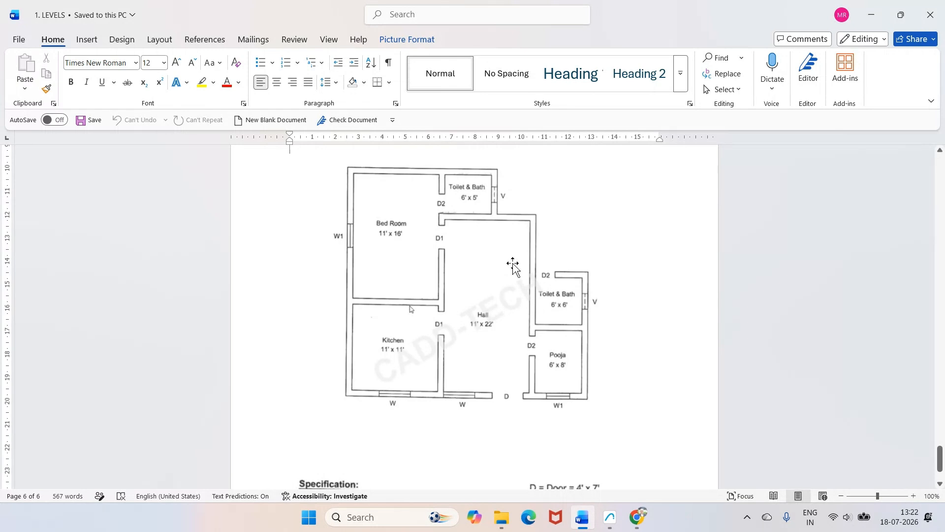
pyautogui.hotkey('alt', 'Tab')
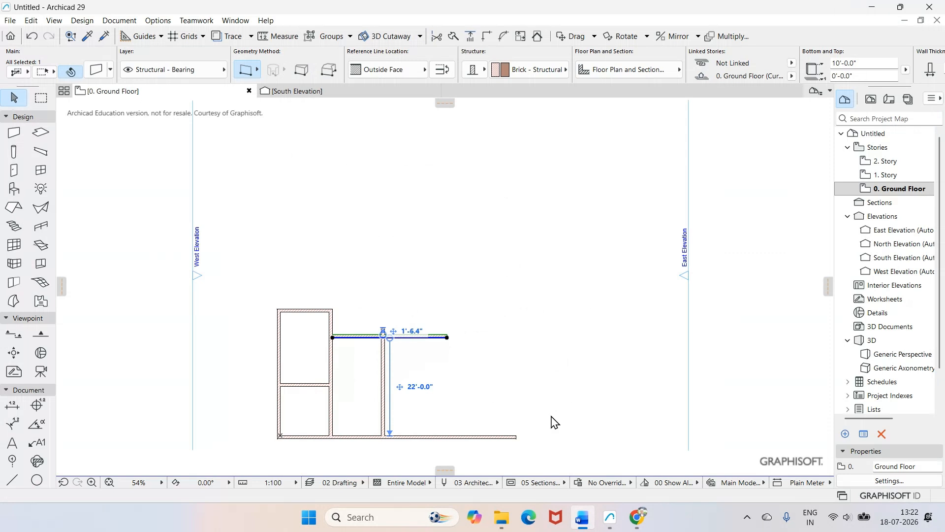
pyautogui.scroll(3, 446, 356)
pyautogui.press('Escape')
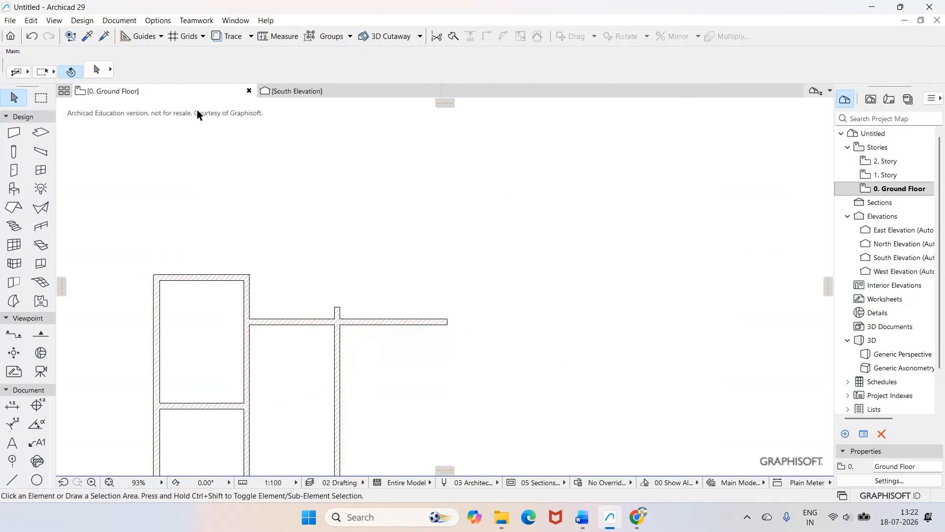
pyautogui.keyDown('ctrl'); pyautogui.click(338, 311); pyautogui.keyUp('ctrl')
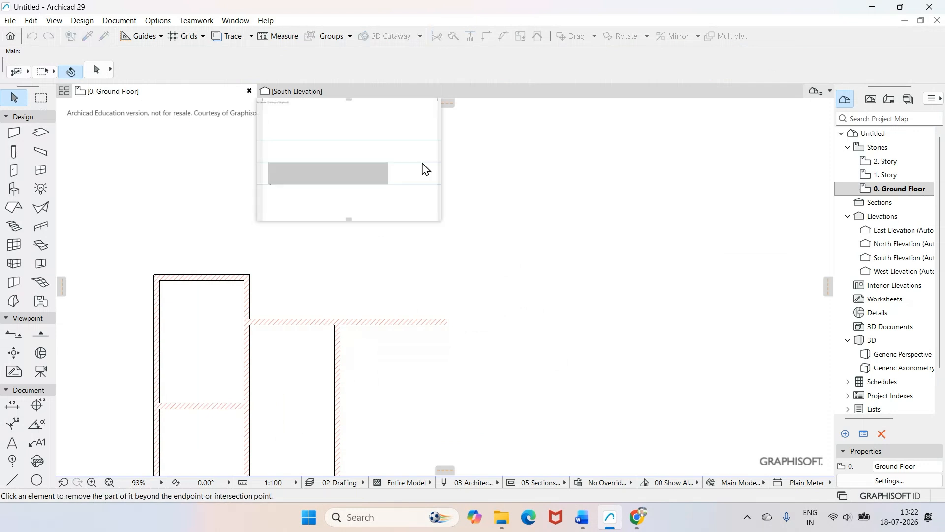
pyautogui.keyDown('ctrl'); pyautogui.click(371, 324); pyautogui.keyUp('ctrl')
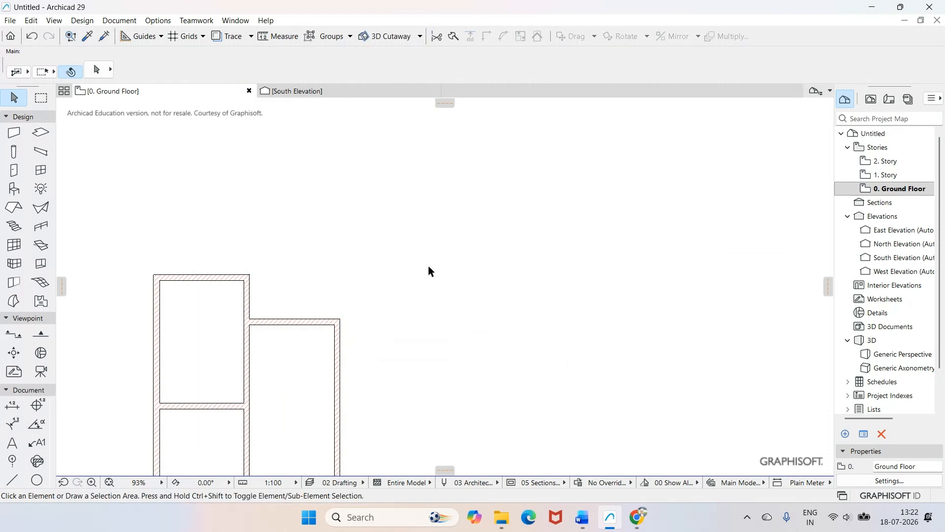
# - Check the upper Toilet & Bath in the Word plan, and draw a wall upward from the hall's north wall, about 8' east of the bedroom
pyautogui.scroll(-5, 436, 256)
pyautogui.scroll(1, 468, 294)
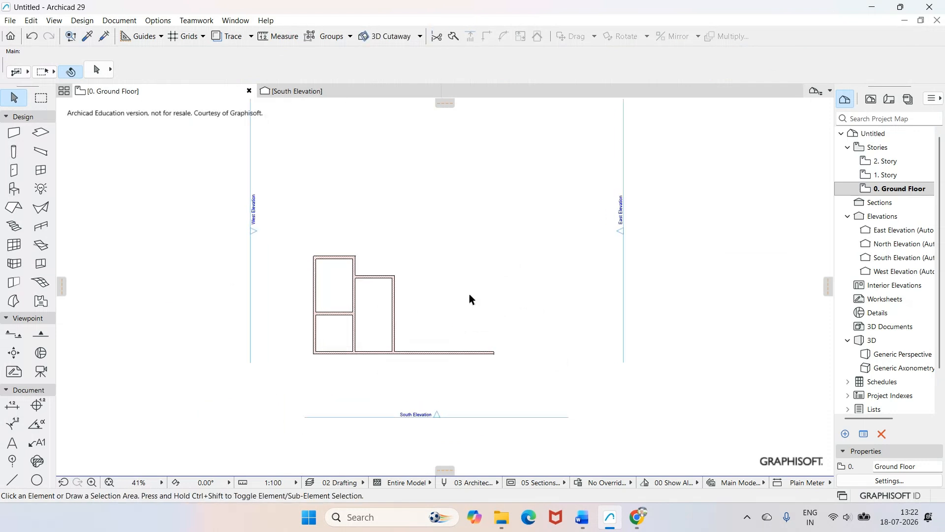
pyautogui.scroll(3, 470, 294)
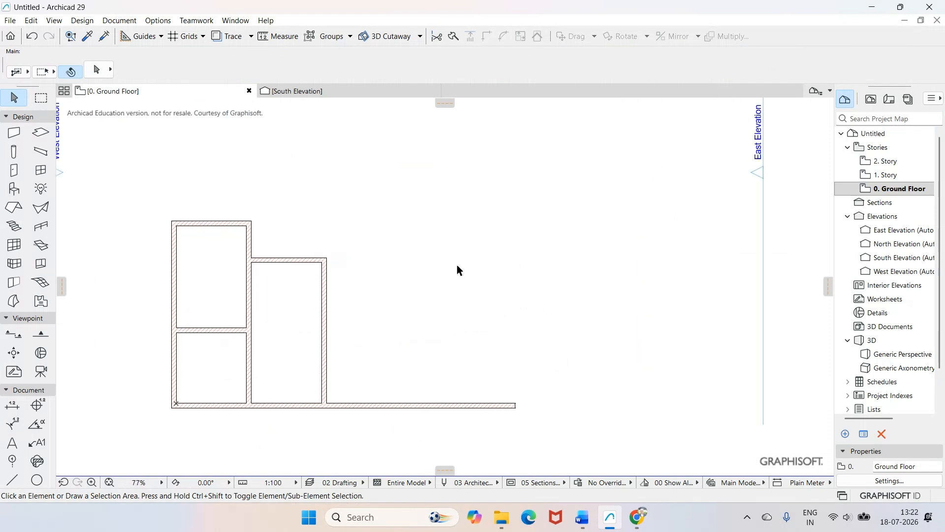
pyautogui.click(582, 524)
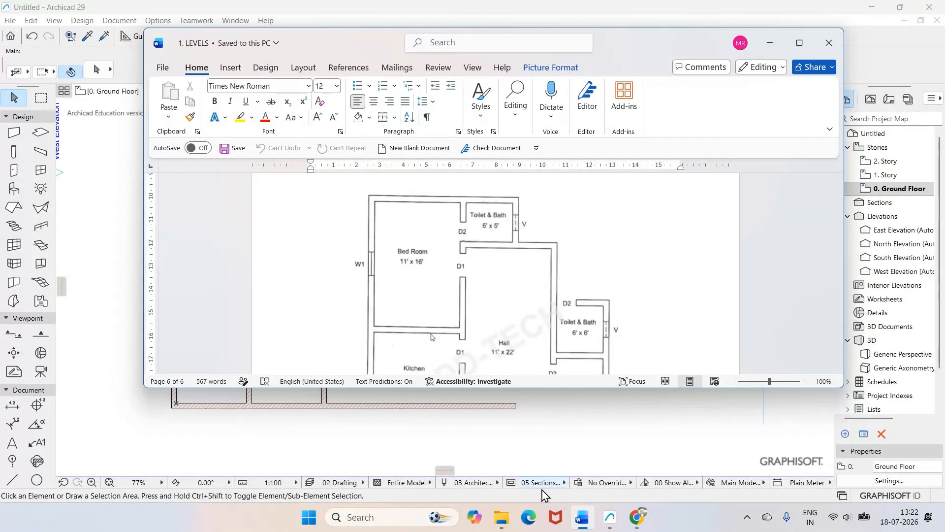
pyautogui.click(609, 518)
pyautogui.scroll(3, 317, 255)
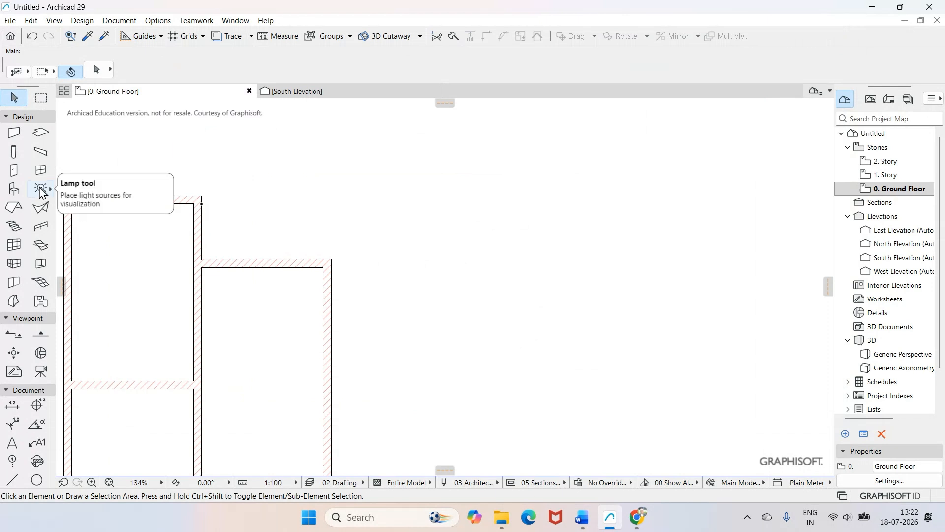
pyautogui.click(13, 132)
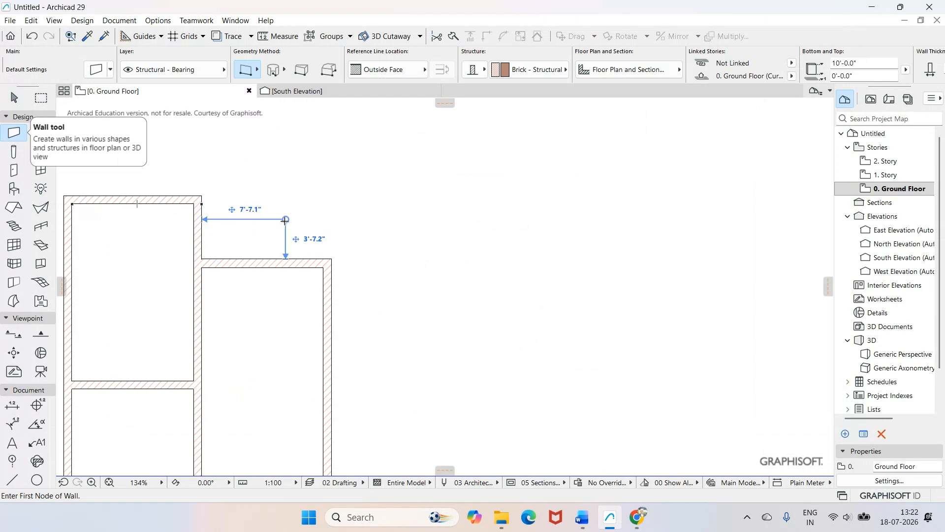
pyautogui.click(300, 259)
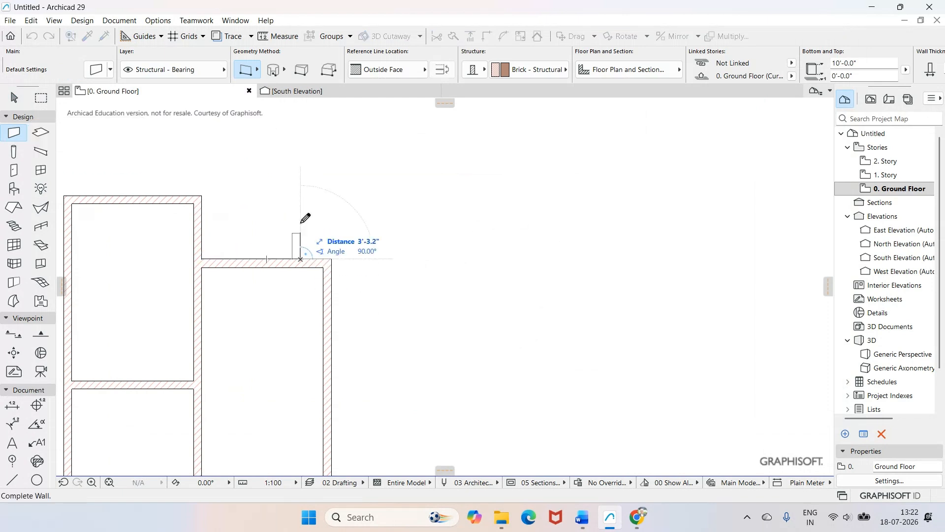
pyautogui.click(303, 161)
pyautogui.press('Escape')
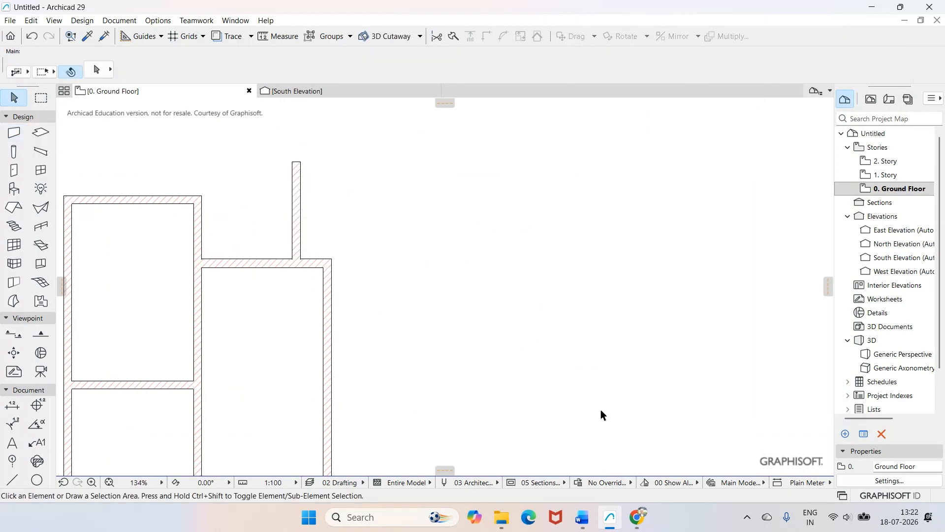
# - Check the Toilet & Bath size in the Word plan, and set its clear width from the bedroom wall to 6'
pyautogui.click(582, 517)
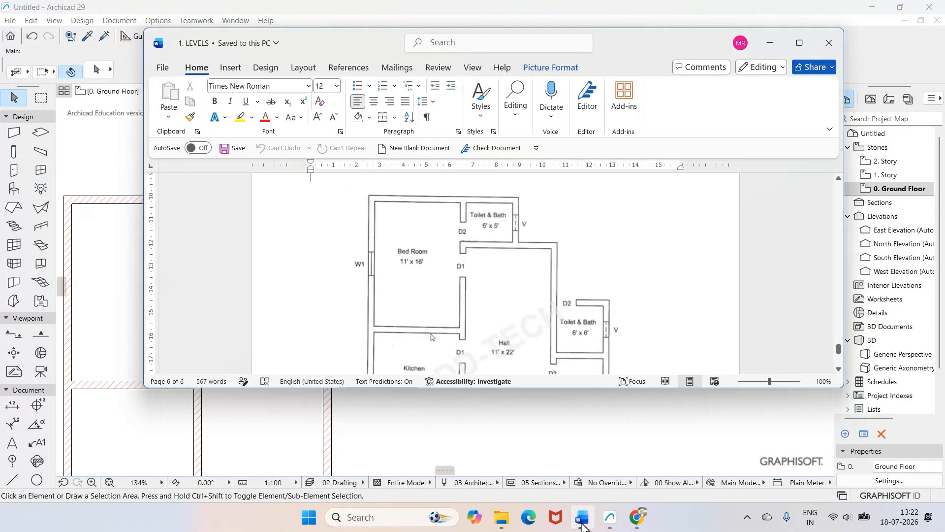
pyautogui.click(610, 518)
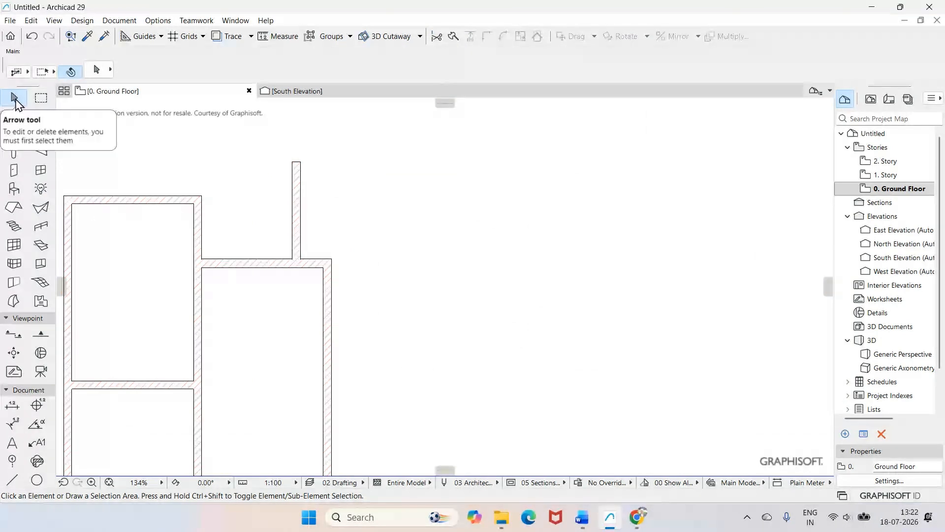
pyautogui.click(296, 212)
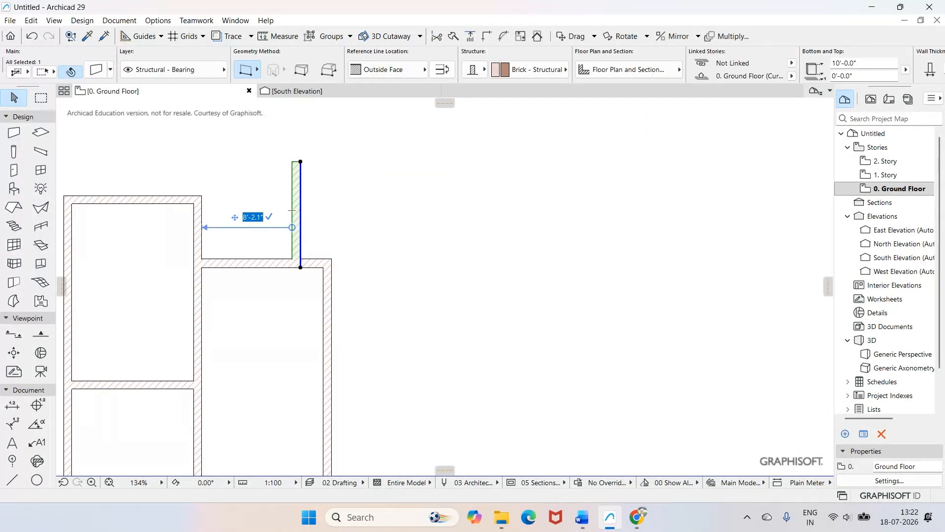
pyautogui.write('6')
pyautogui.press('Return')
# - Check the reference plan again, and intersect the bedroom's north wall with the toilet's east wall to close the Toilet & Bath
pyautogui.click(582, 518)
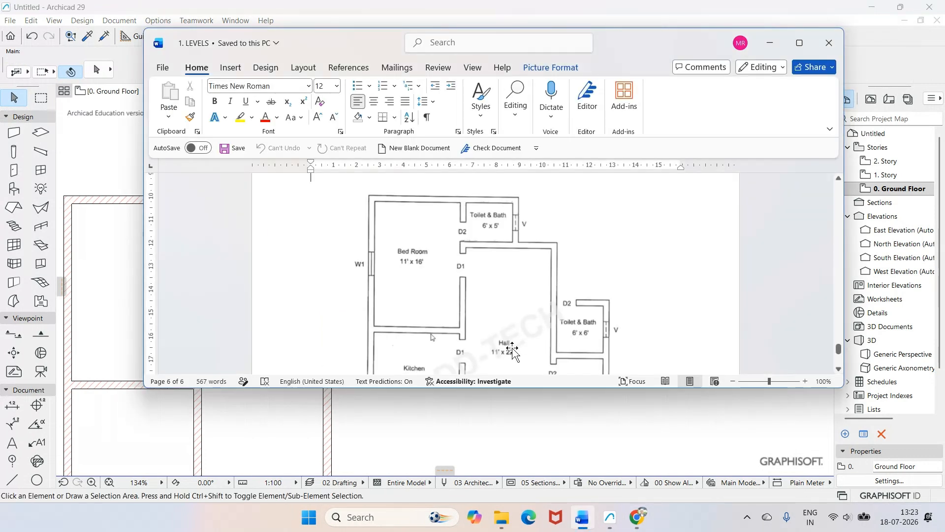
pyautogui.click(609, 518)
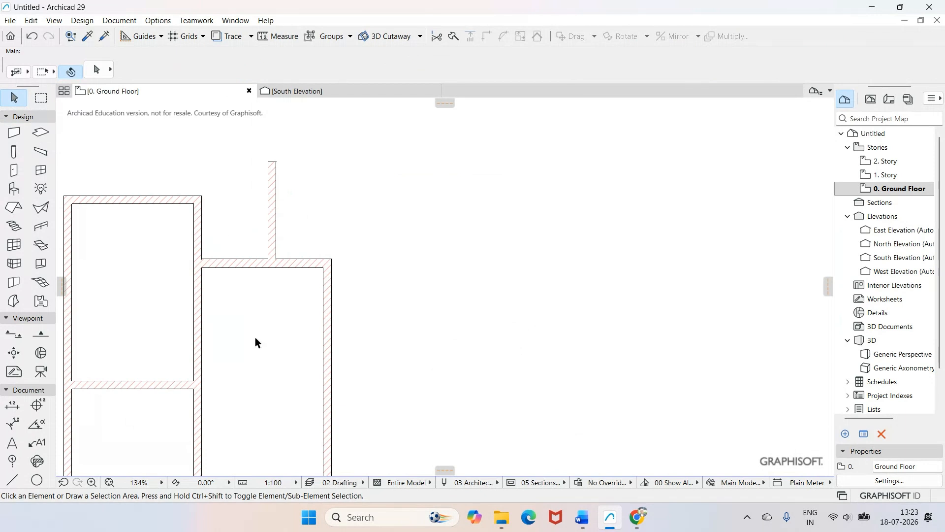
pyautogui.click(185, 212)
pyautogui.keyDown('shift'); pyautogui.click(272, 247); pyautogui.keyUp('shift')
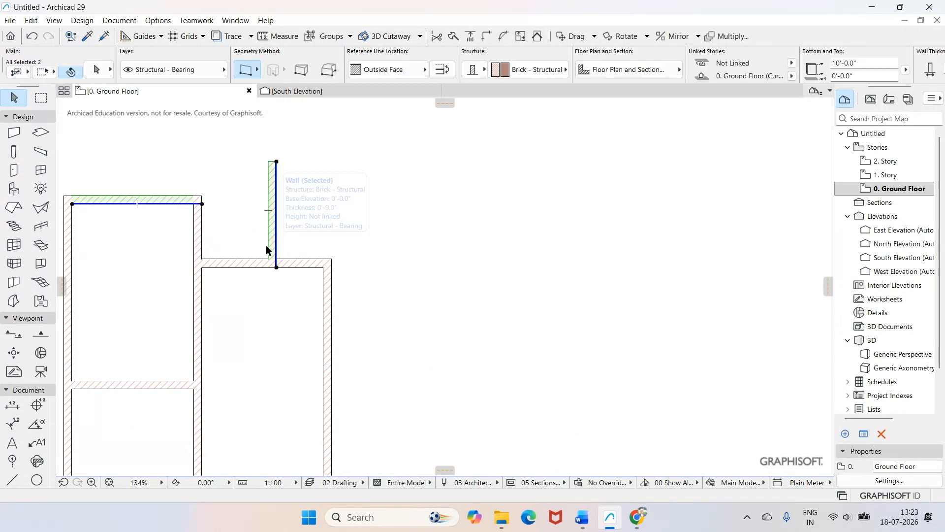
pyautogui.click(488, 37)
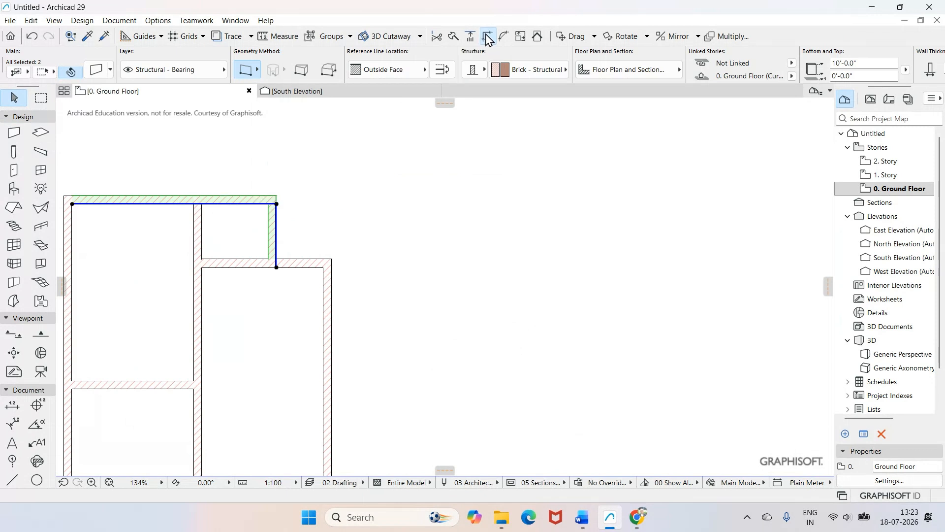
pyautogui.click(450, 163)
pyautogui.scroll(-2, 450, 164)
pyautogui.scroll(-2, 450, 164)
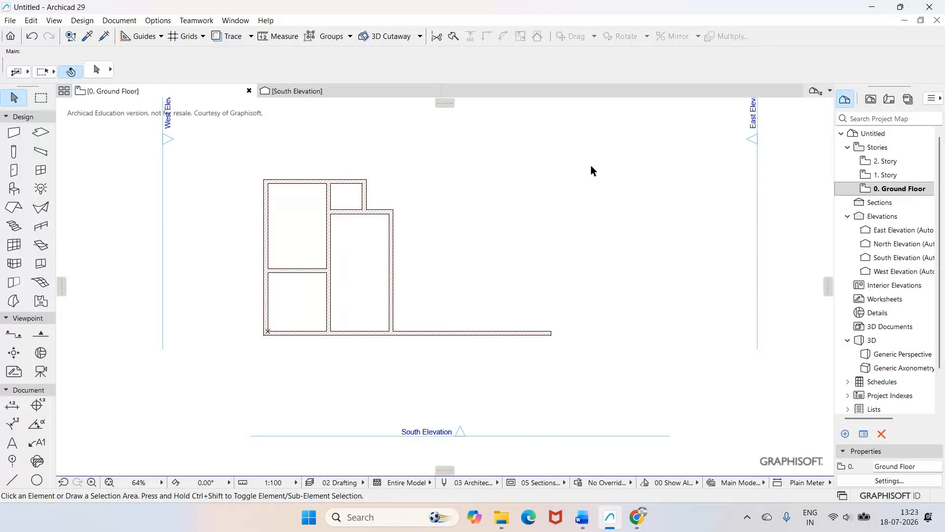
# - Check the Pooja room in the Word plan, and draw a wall upward from the extended south wall, about 9'-8" east of the hall
pyautogui.click(582, 519)
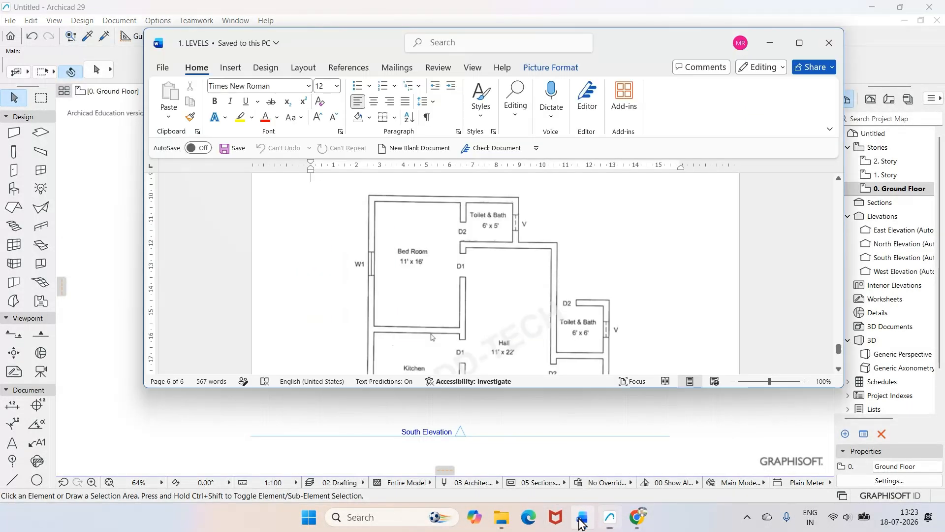
pyautogui.moveTo(584, 525)
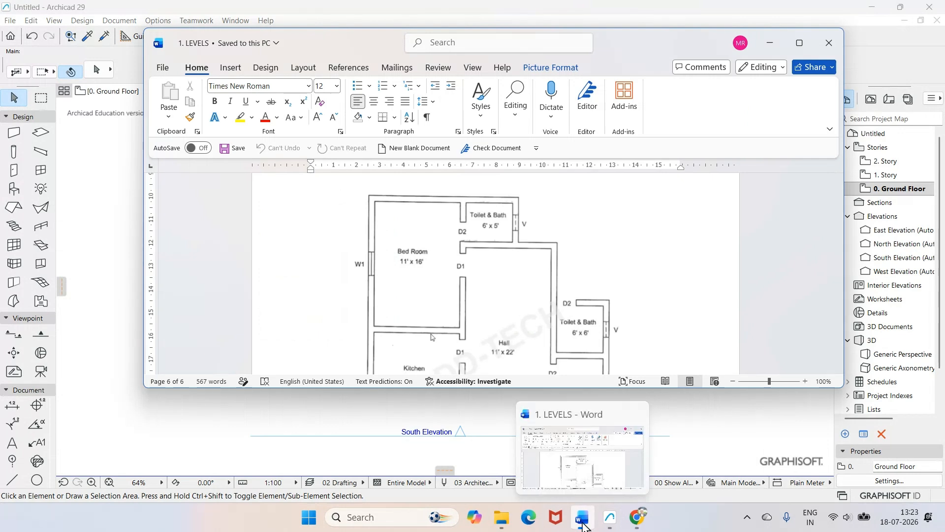
pyautogui.scroll(-5, 493, 276)
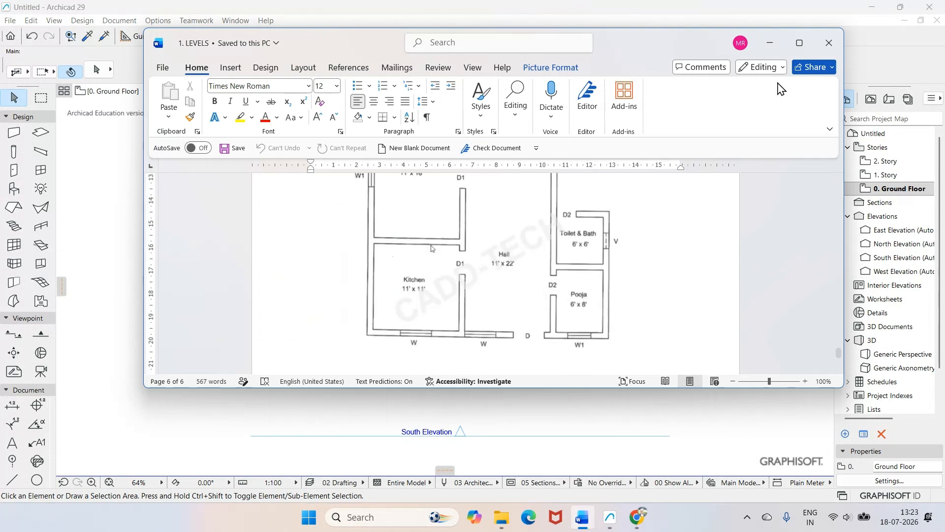
pyautogui.click(799, 43)
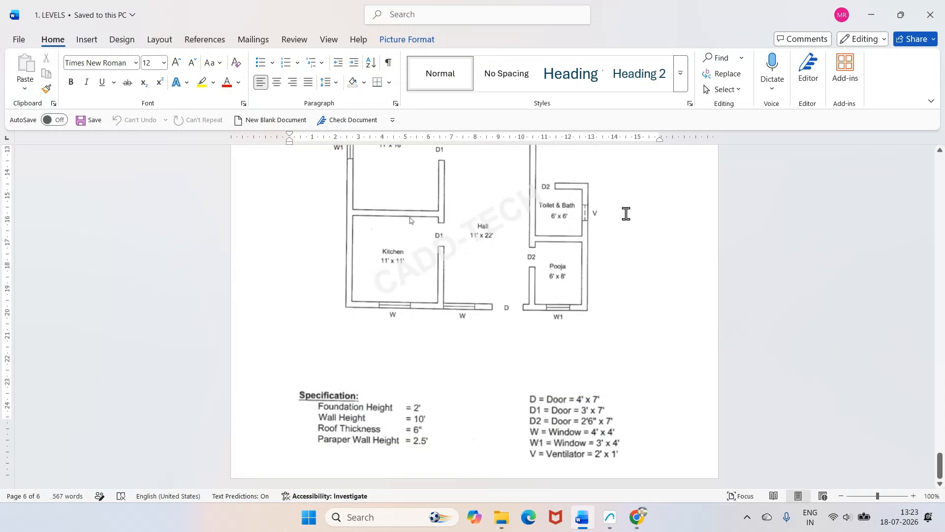
pyautogui.scroll(2, 626, 213)
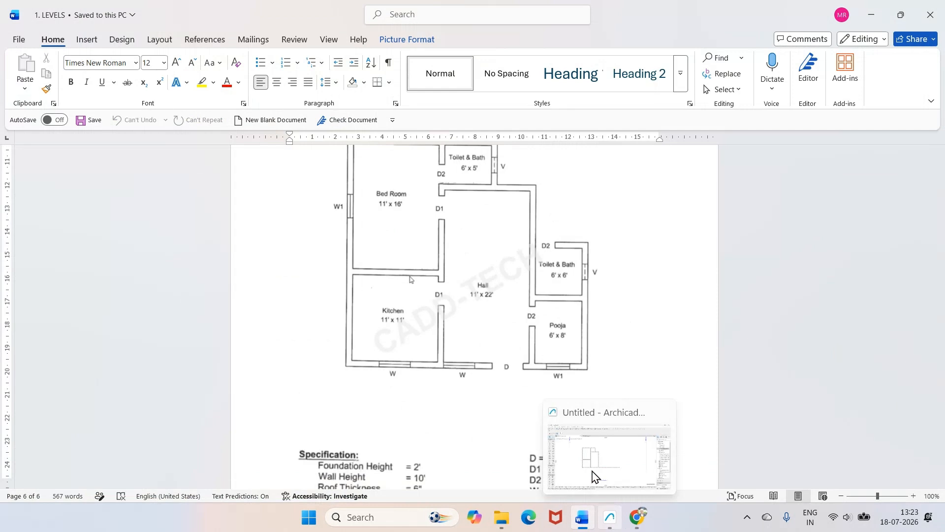
pyautogui.click(607, 518)
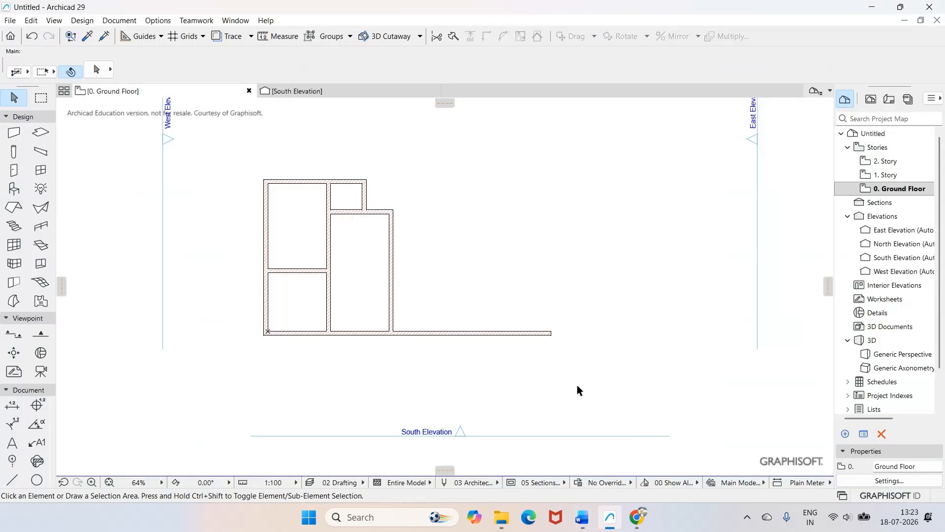
pyautogui.click(14, 132)
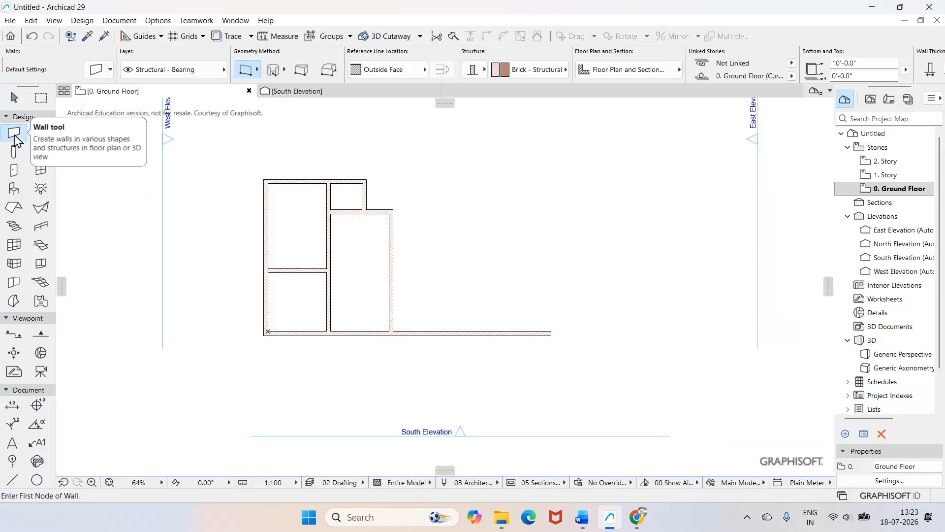
pyautogui.click(448, 334)
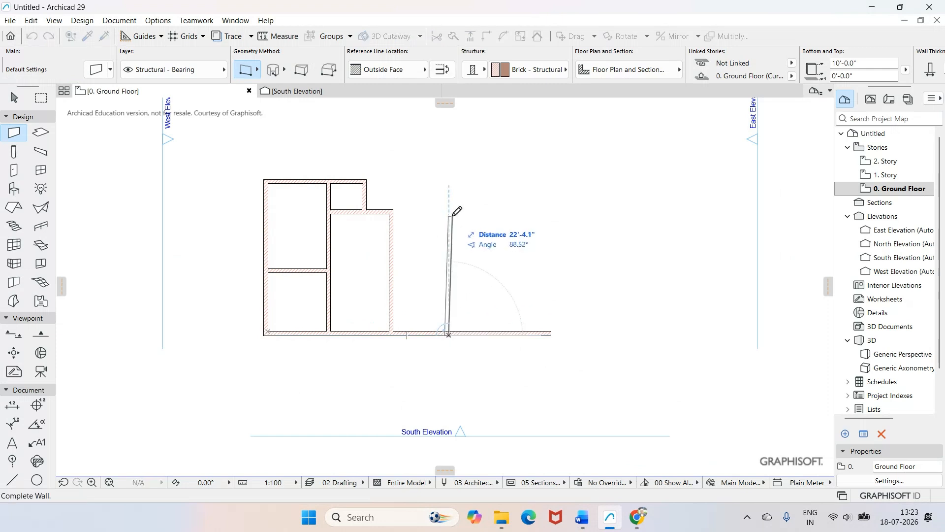
pyautogui.click(447, 212)
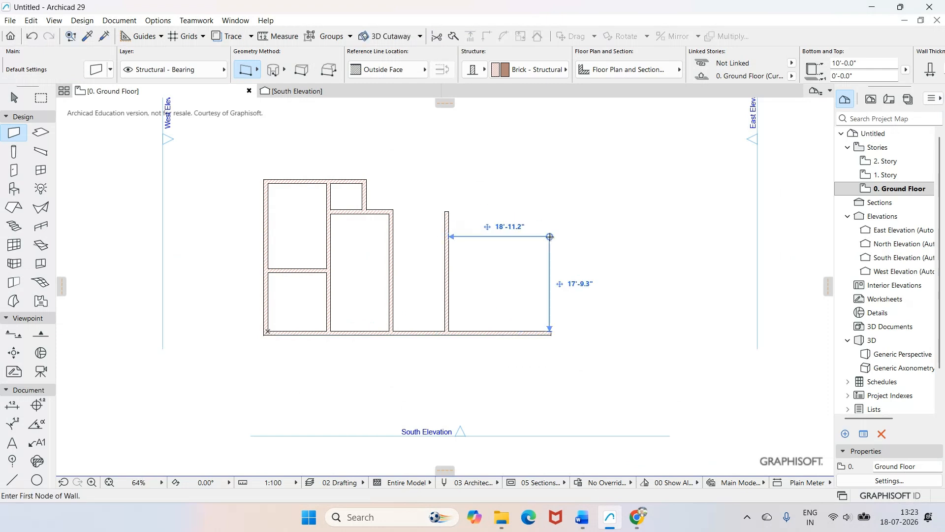
pyautogui.press('Escape')
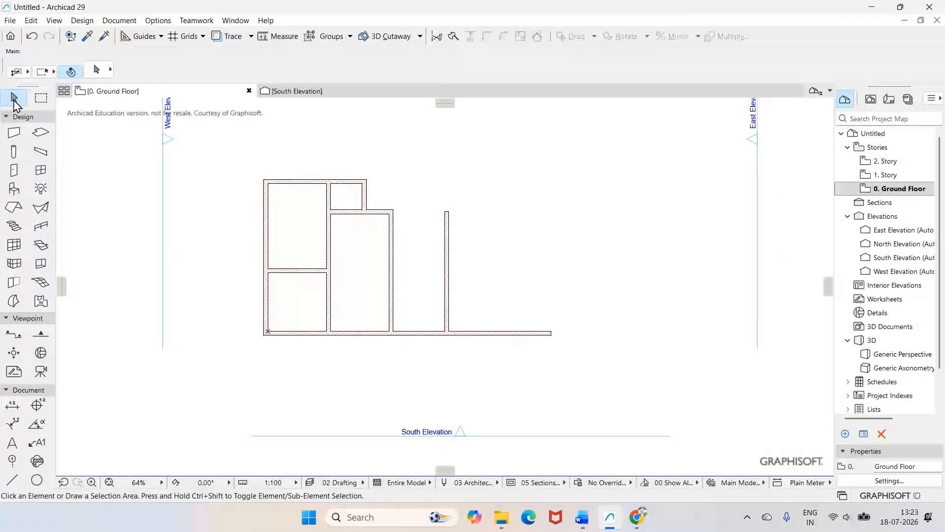
# - Set the clear distance between the new vertical wall and the hall's east wall to 6'
pyautogui.click(448, 320)
pyautogui.click(419, 266)
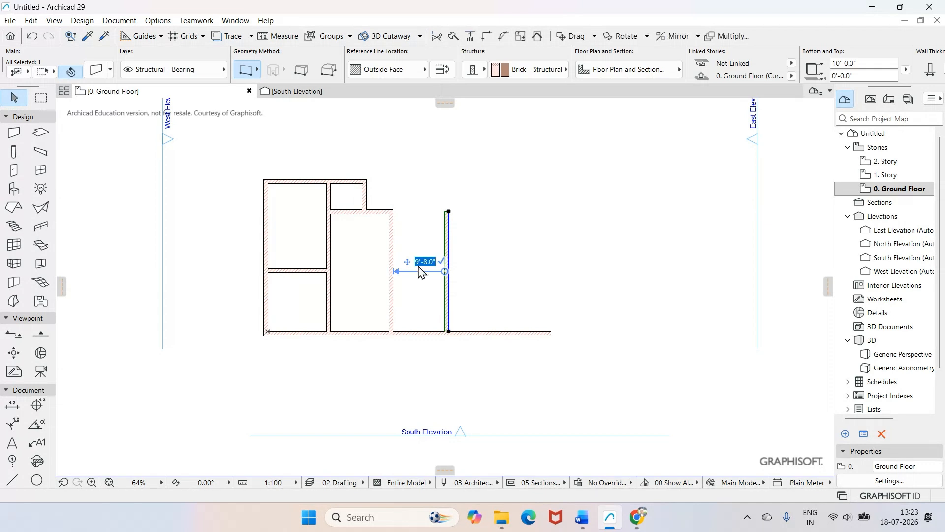
pyautogui.write('6')
pyautogui.press('Return')
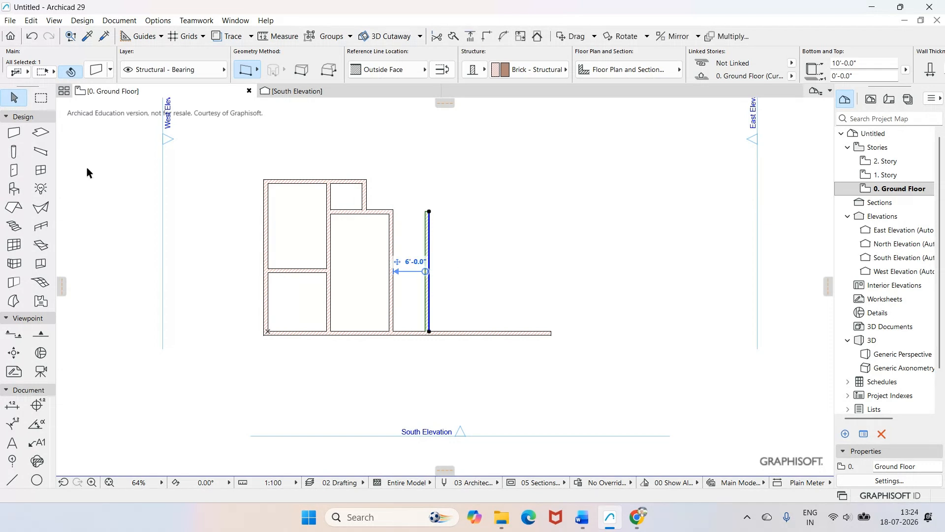
# - Draw a horizontal wall about 14'-7" long eastward from the hall's east wall, crossing the vertical wall about 9'-6" above the south wall
pyautogui.click(15, 133)
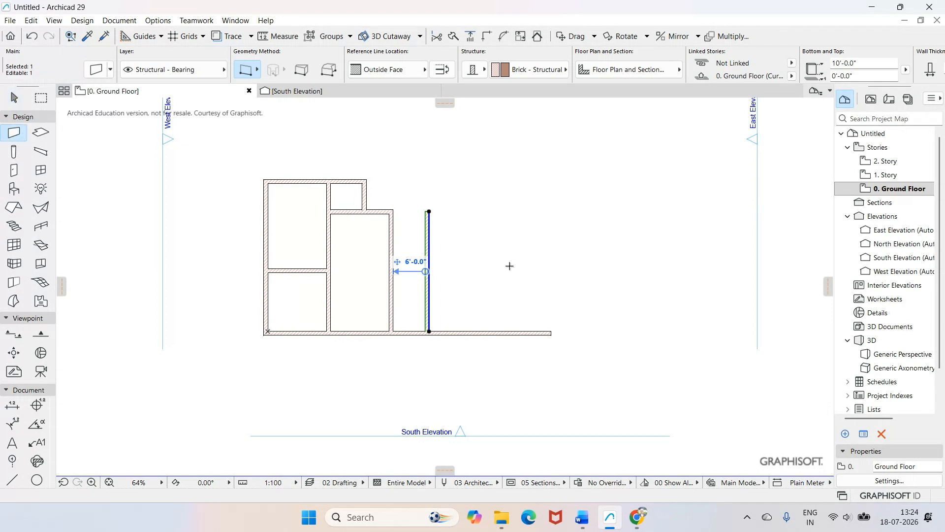
pyautogui.press('Escape')
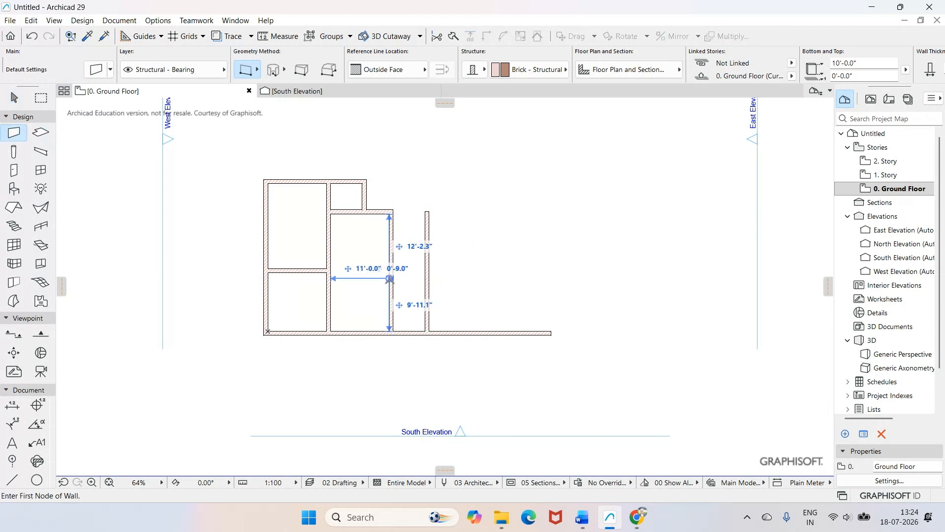
pyautogui.click(393, 281)
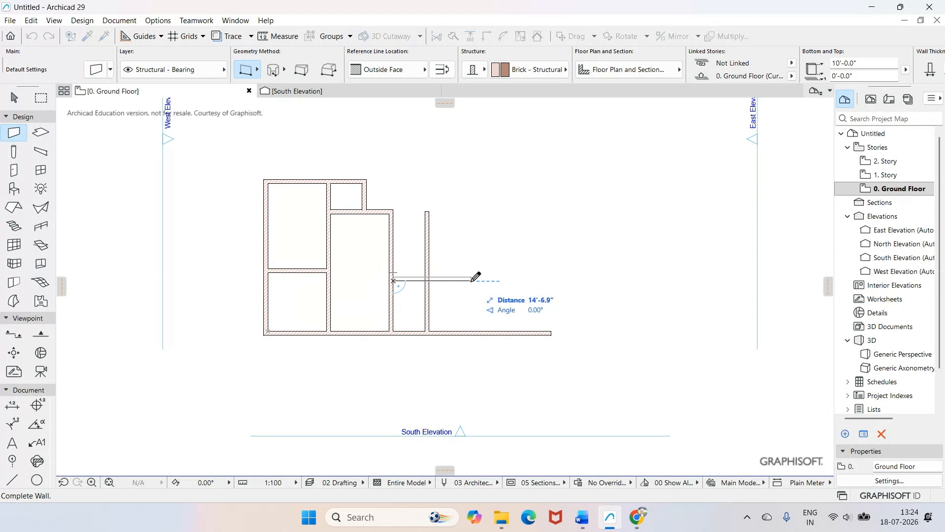
pyautogui.doubleClick(471, 279)
pyautogui.press('Escape')
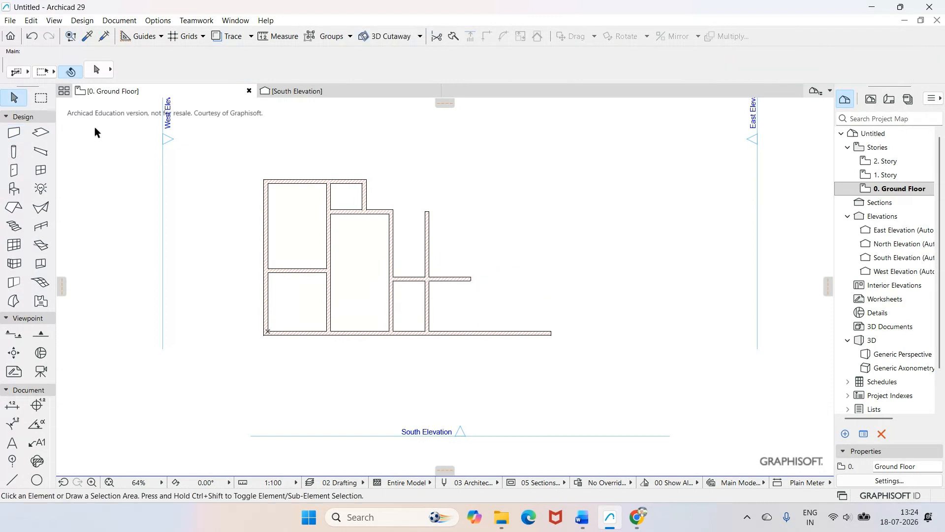
# - Set the clear distance between the new horizontal wall and the south wall to 8'
pyautogui.click(445, 283)
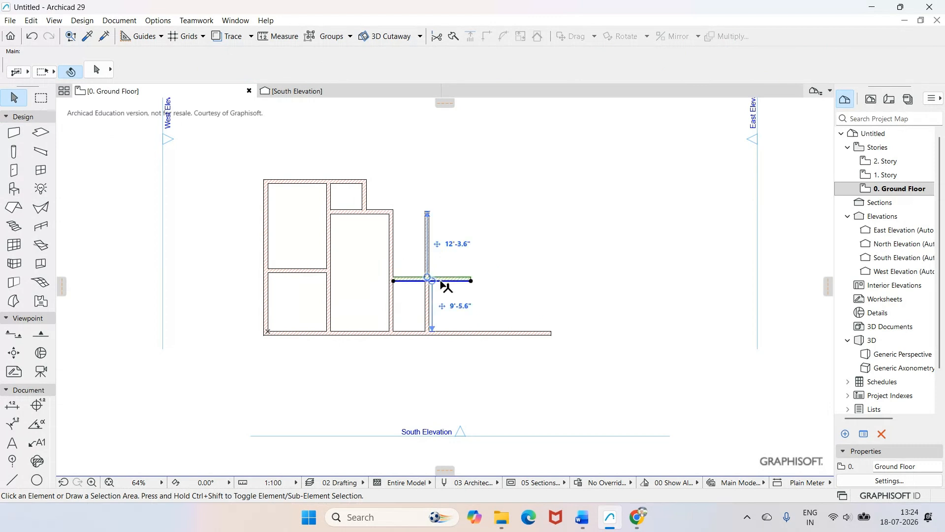
pyautogui.click(466, 309)
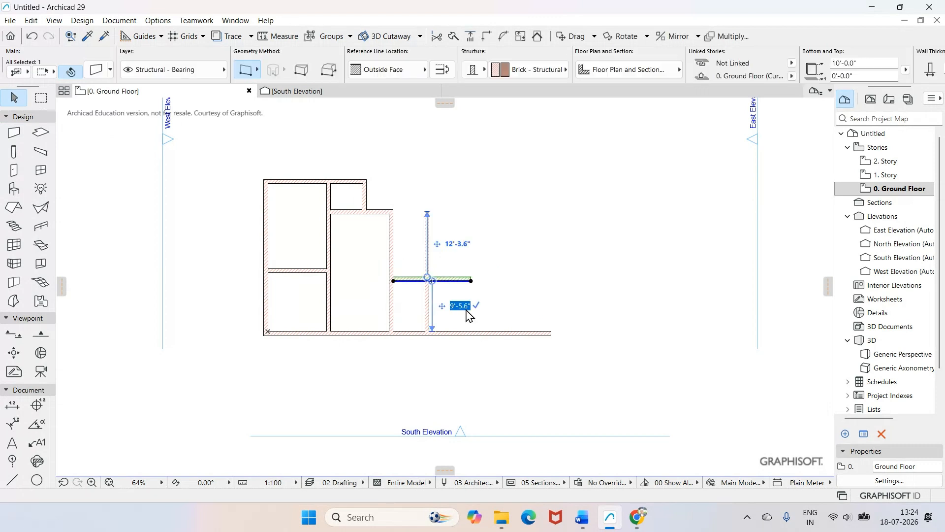
pyautogui.write('8')
pyautogui.press('Return')
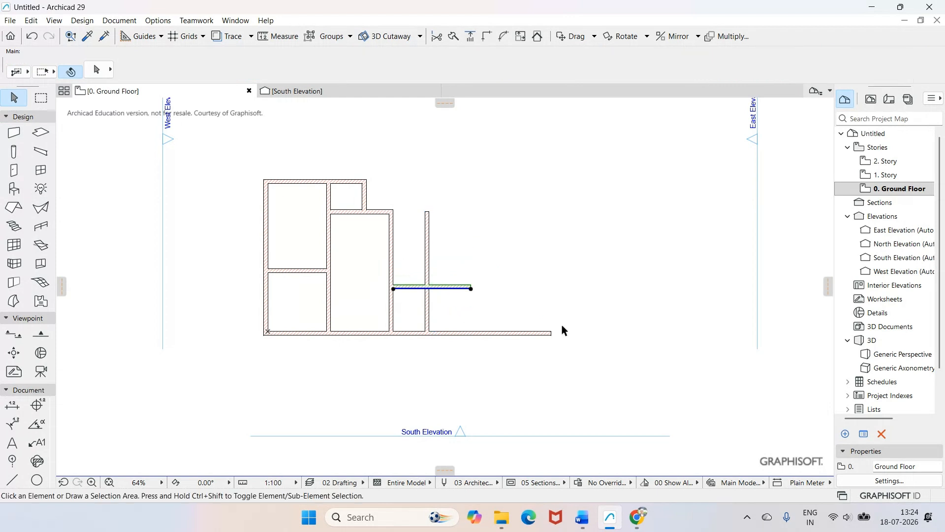
# - Recheck the Word plan, try to intersect the Pooja room's north and east walls, and undo it
pyautogui.click(582, 517)
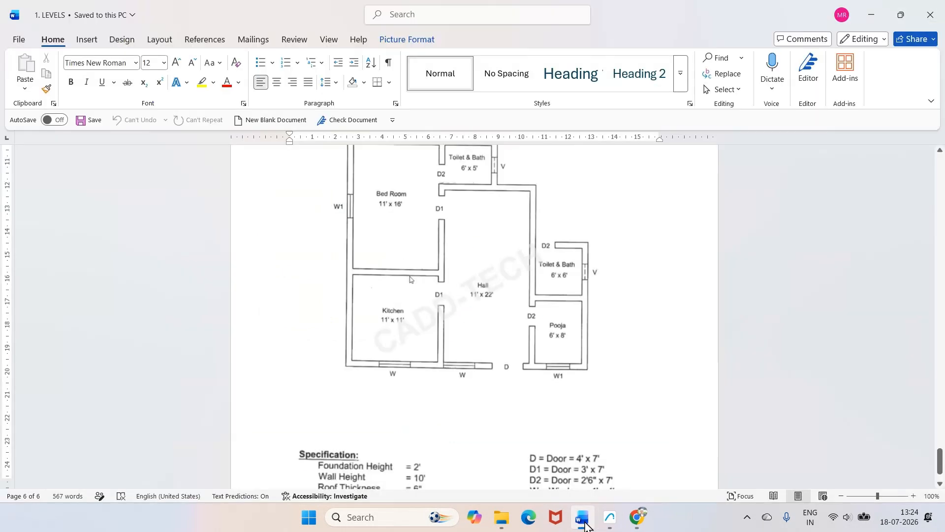
pyautogui.click(612, 522)
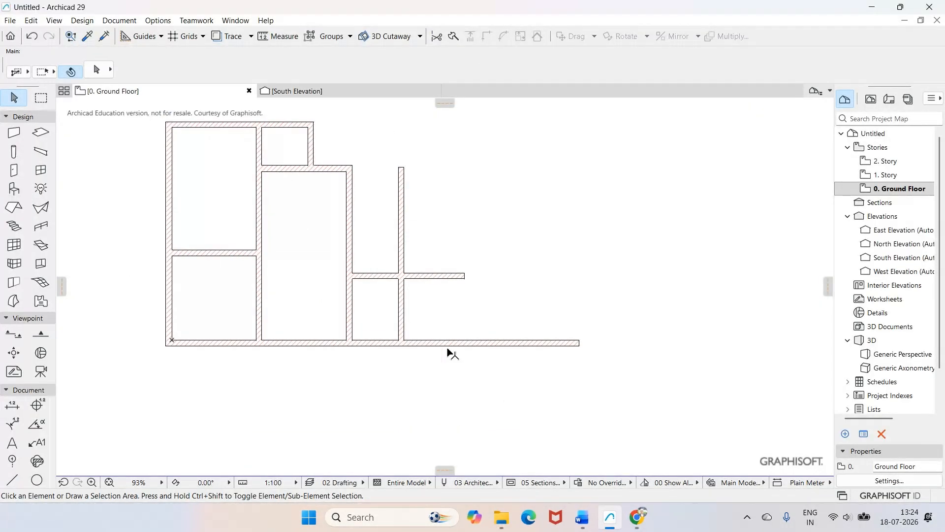
pyautogui.click(389, 285)
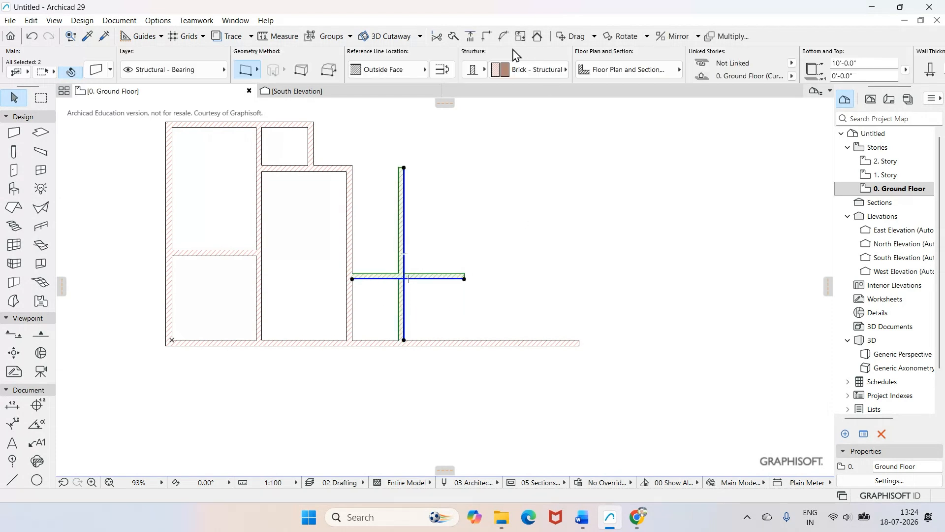
pyautogui.click(483, 38)
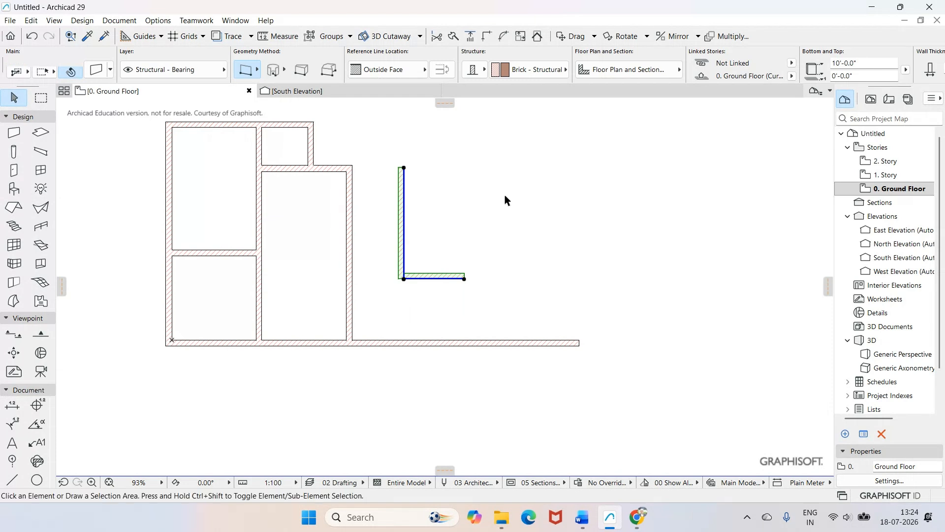
pyautogui.click(504, 194)
pyautogui.hotkey('ctrl', 'z')
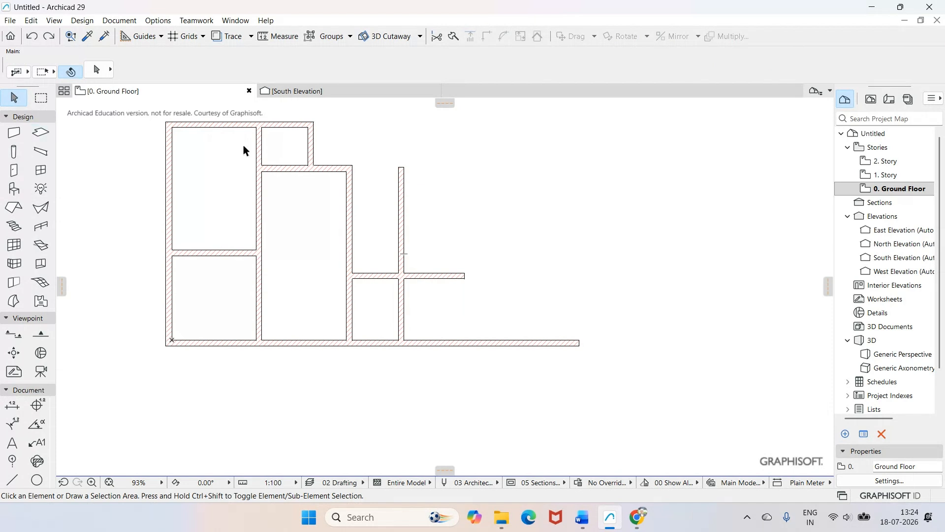
# - Shorten the Pooja room's east wall to about 12'-3" and its north wall to end just past their crossing
pyautogui.click(403, 248)
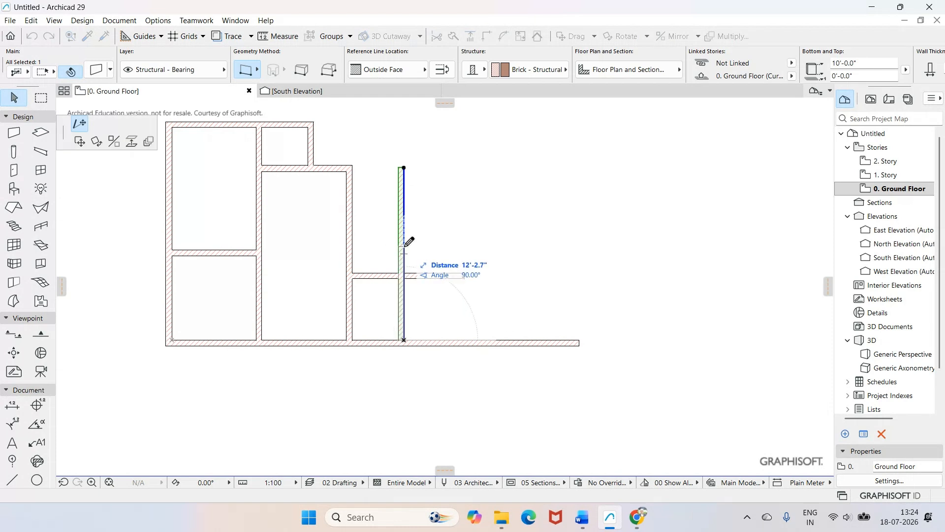
pyautogui.click(405, 246)
pyautogui.click(505, 201)
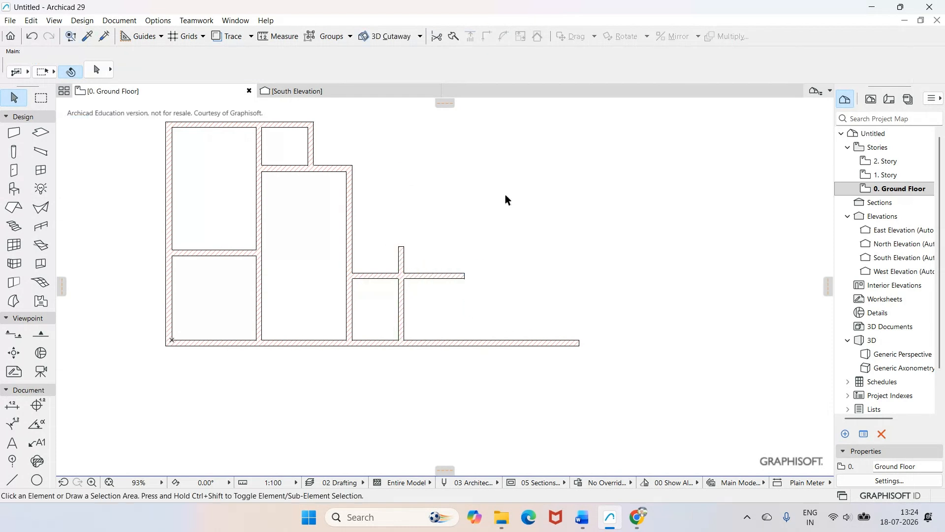
pyautogui.click(465, 277)
pyautogui.click(464, 276)
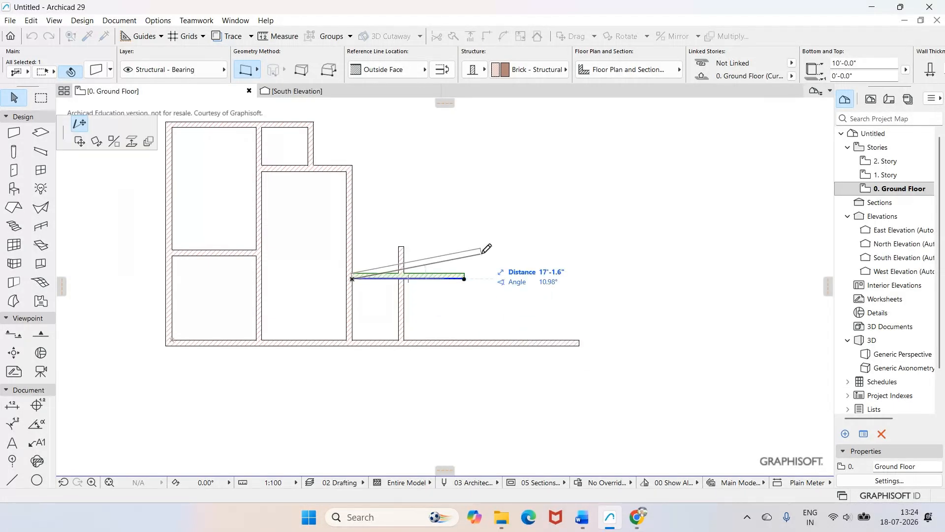
pyautogui.click(414, 277)
pyautogui.click(498, 224)
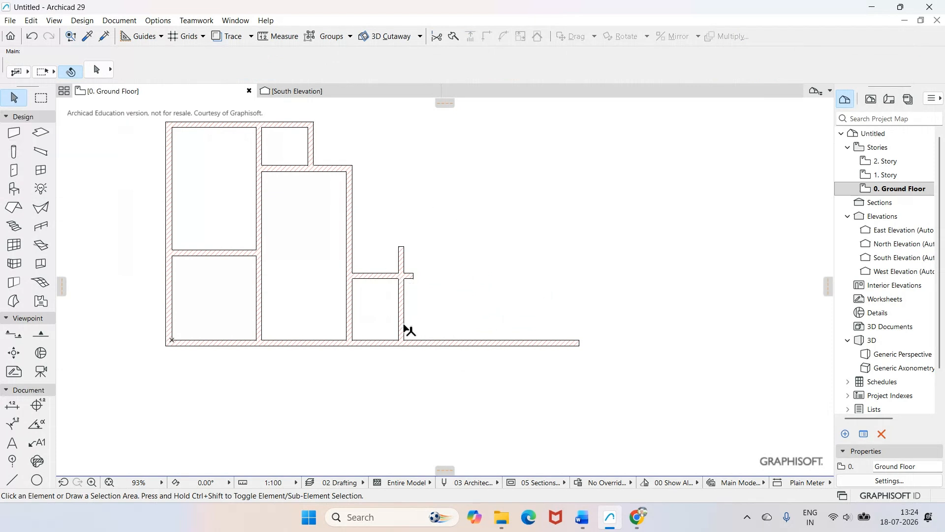
# - Intersect the shortened north and east walls to form the Pooja room's northeast corner
pyautogui.click(389, 276)
pyautogui.keyDown('shift'); pyautogui.click(401, 304); pyautogui.keyUp('shift')
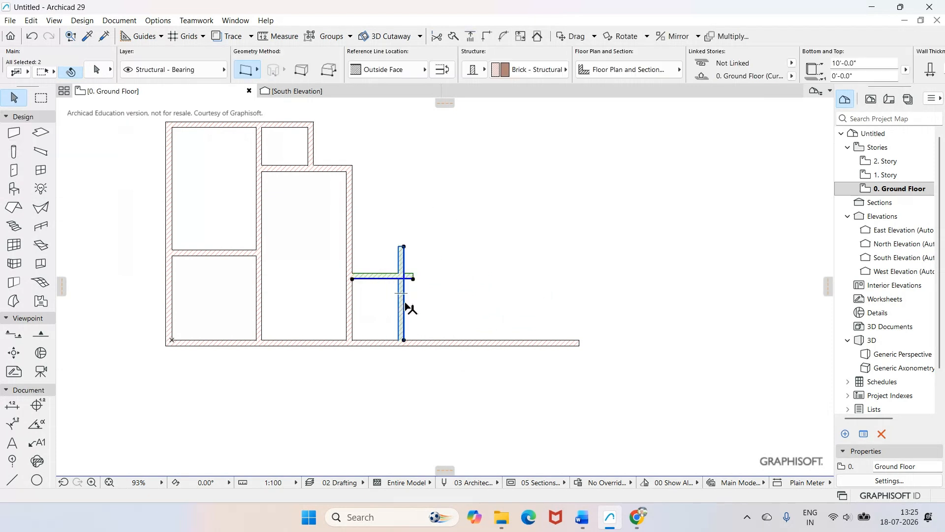
pyautogui.click(485, 37)
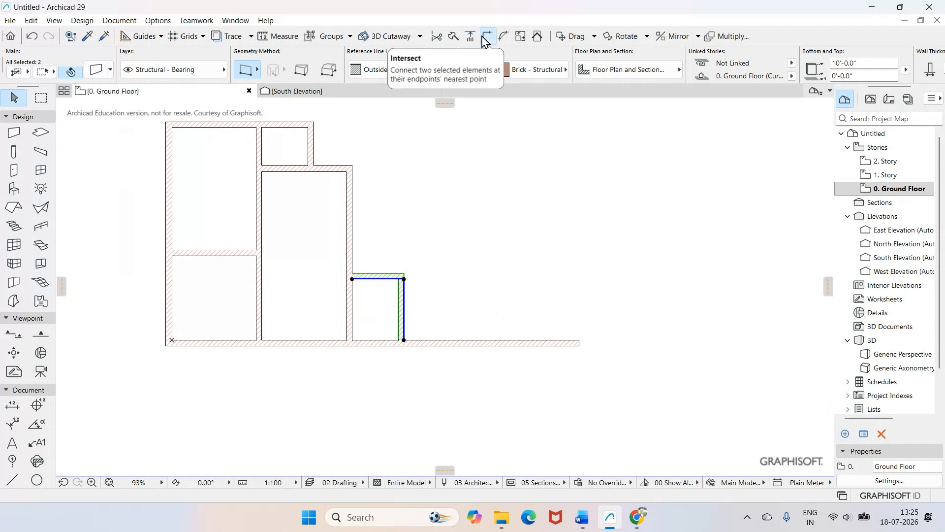
pyautogui.click(488, 162)
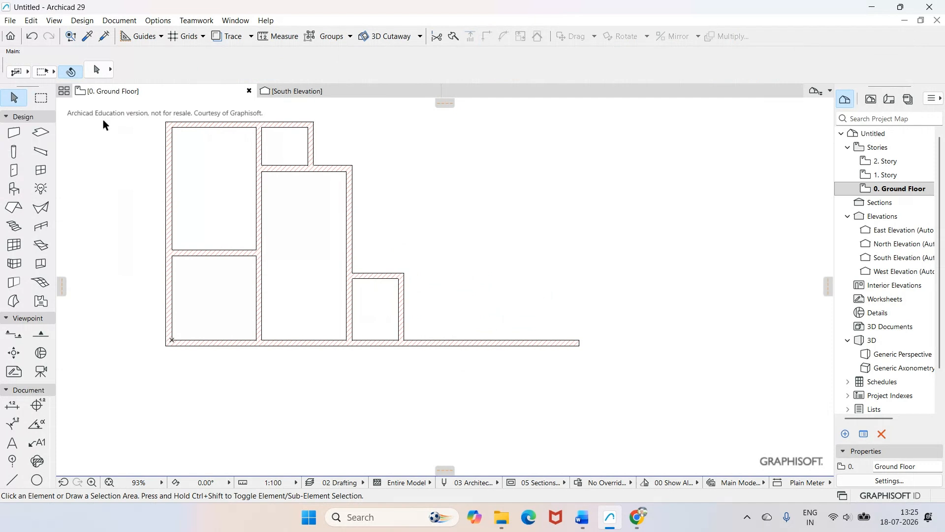
# - Trim the south wall's overhang east of the Pooja room, and inspect the corner and overall floor plan
pyautogui.click(436, 37)
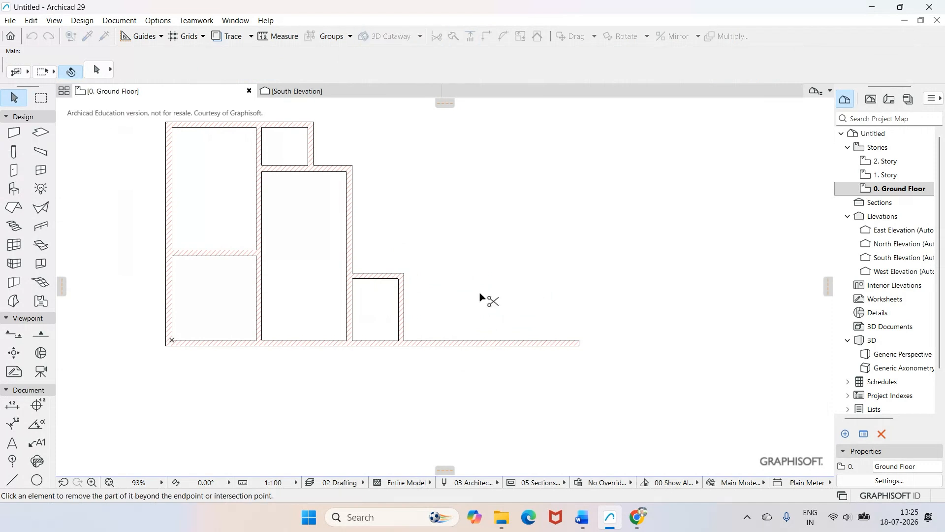
pyautogui.click(442, 342)
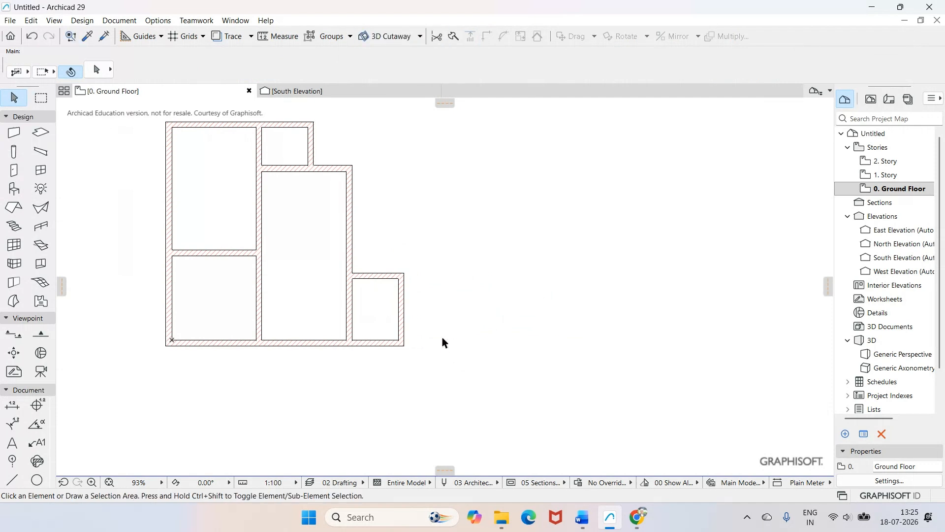
pyautogui.scroll(2, 443, 329)
pyautogui.scroll(1, 443, 328)
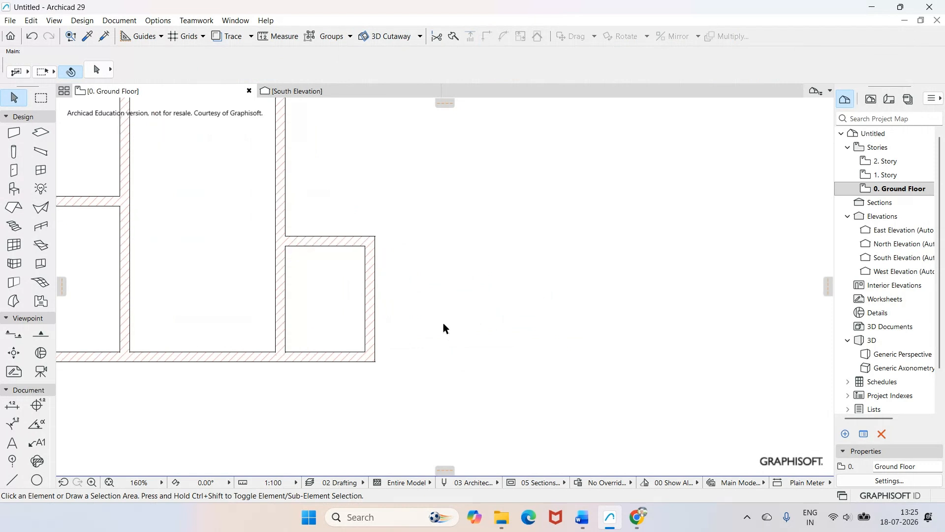
pyautogui.scroll(-4, 444, 322)
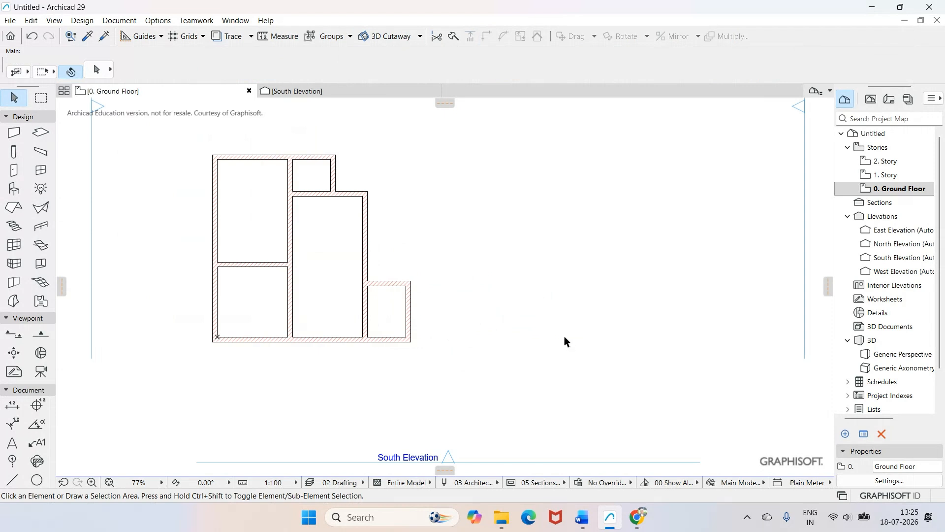
# - Check the Word plan, and draw a horizontal wall eastward from the Hall's east wall, north of the Pooja room
pyautogui.scroll(1, 422, 257)
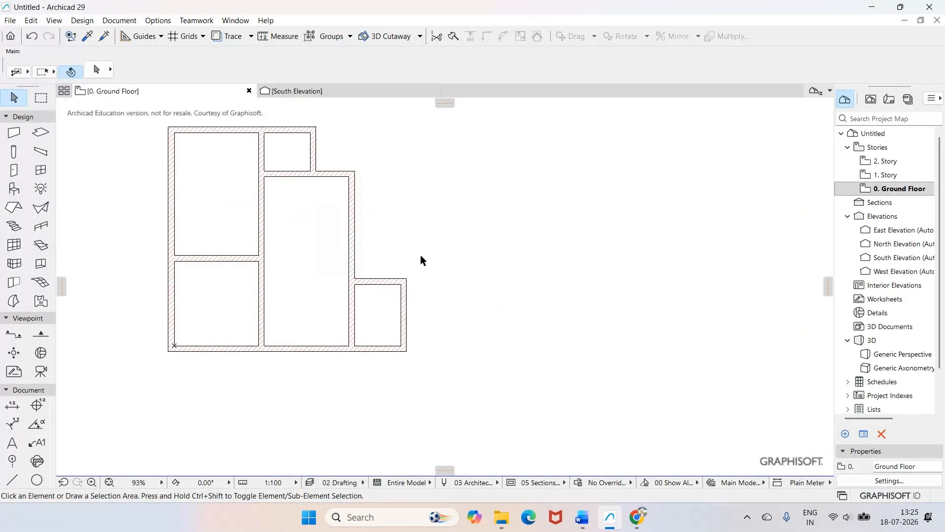
pyautogui.scroll(1, 421, 255)
pyautogui.click(582, 517)
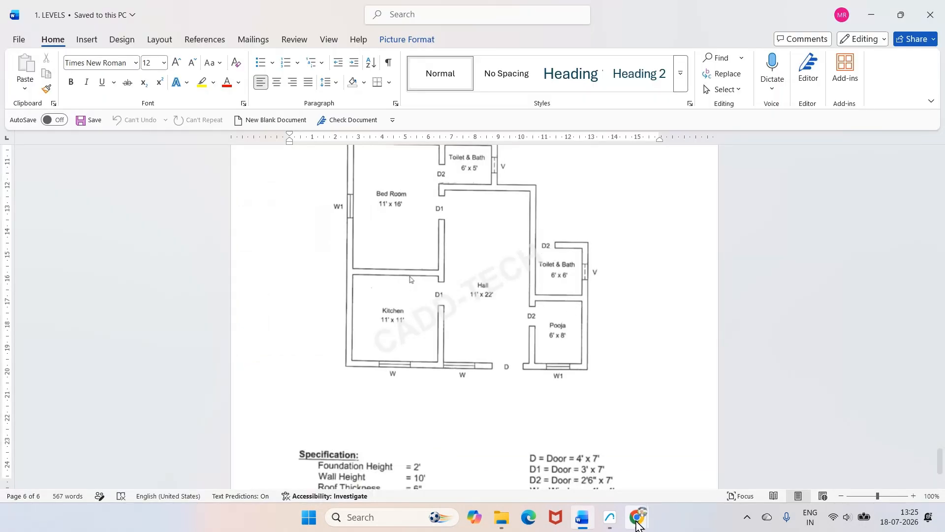
pyautogui.click(611, 517)
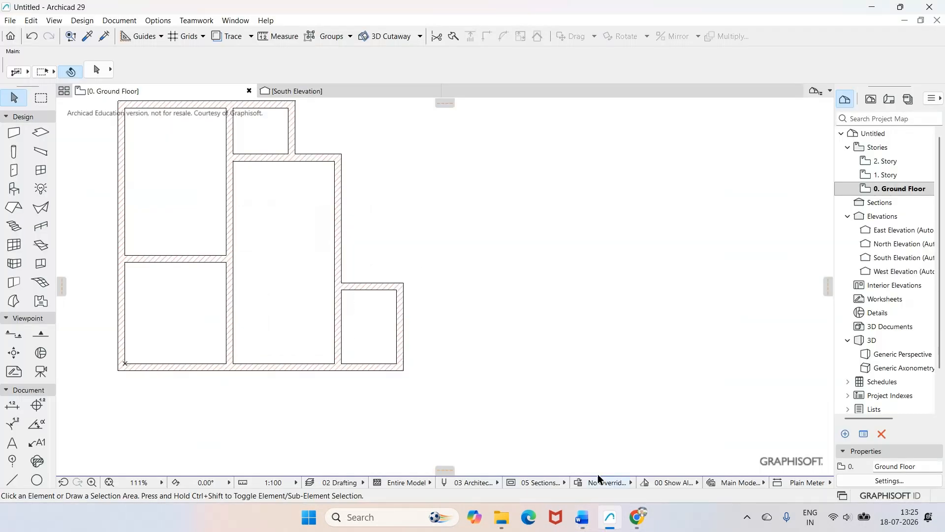
pyautogui.scroll(3, 441, 270)
pyautogui.click(14, 132)
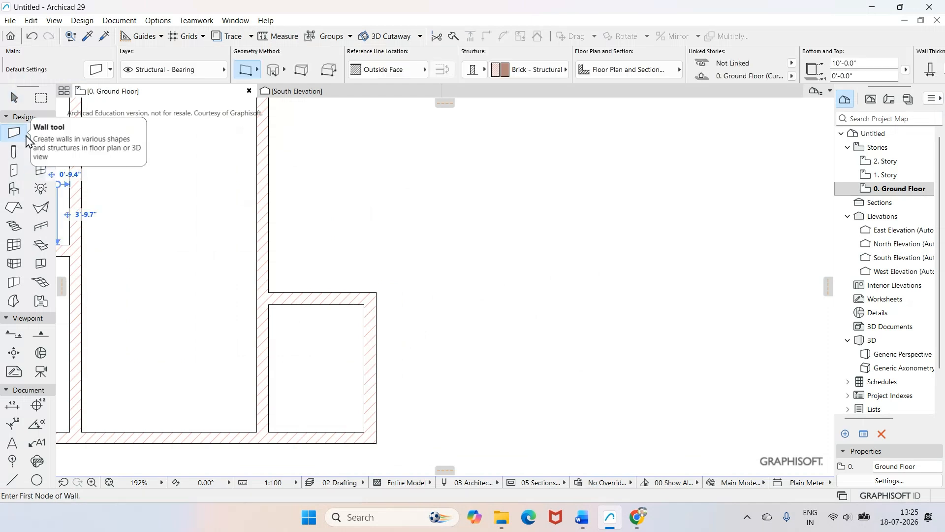
pyautogui.click(269, 203)
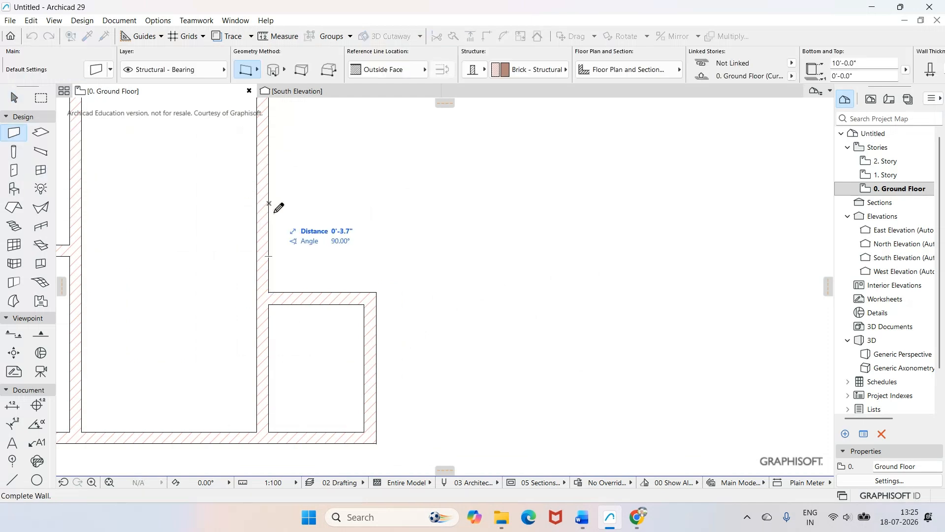
pyautogui.click(442, 204)
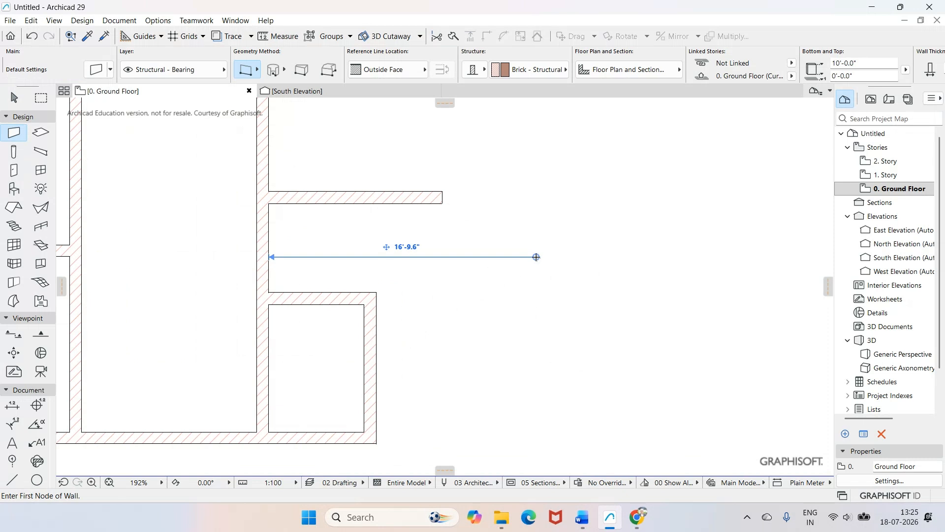
pyautogui.press('Escape')
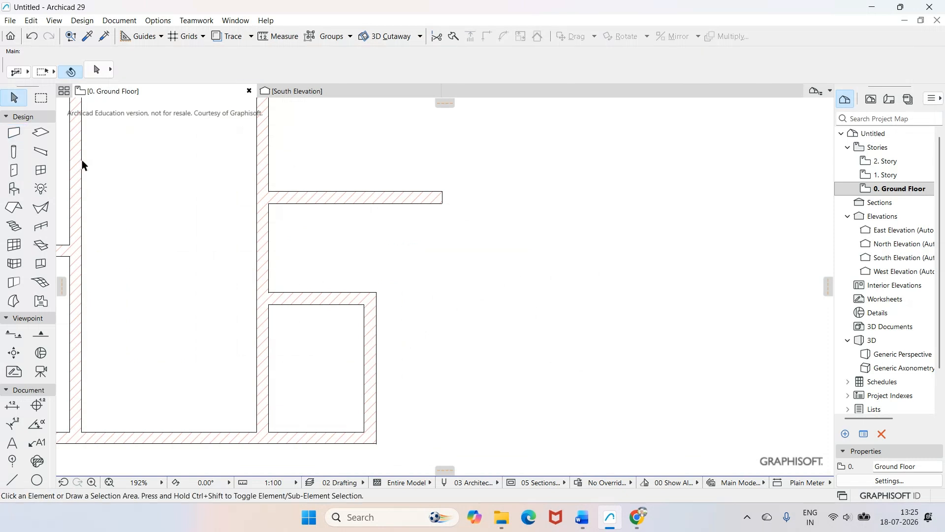
# - Set the clear distance between the new wall and the Pooja room's north wall to 6'
pyautogui.click(326, 198)
pyautogui.click(351, 247)
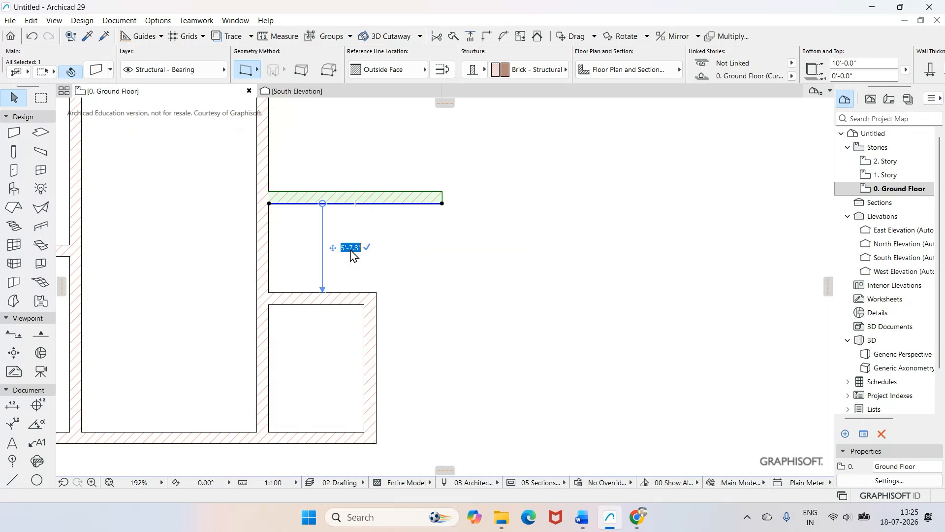
pyautogui.write('6')
pyautogui.press('Return')
pyautogui.click(510, 256)
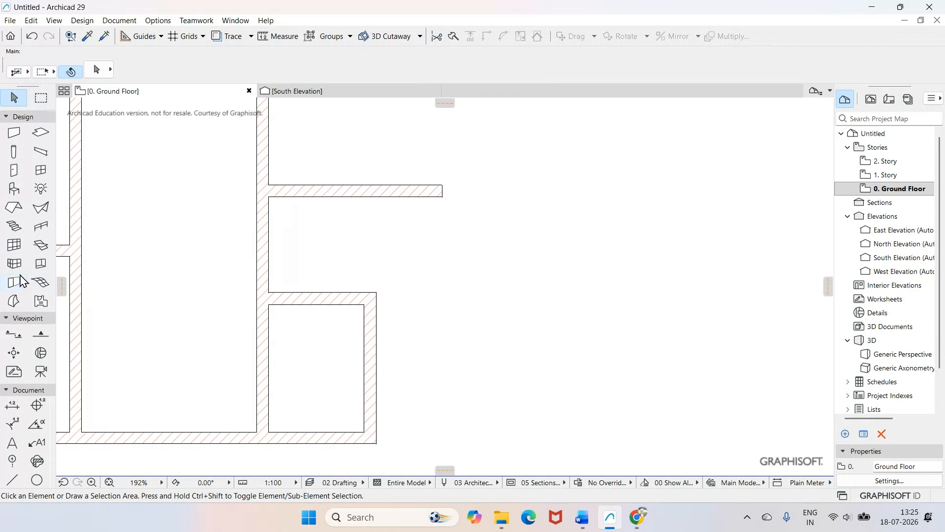
# - Intersect the Pooja room's east wall with the new north wall to enclose the Toilet & Bath, and review the floor plan
pyautogui.click(372, 323)
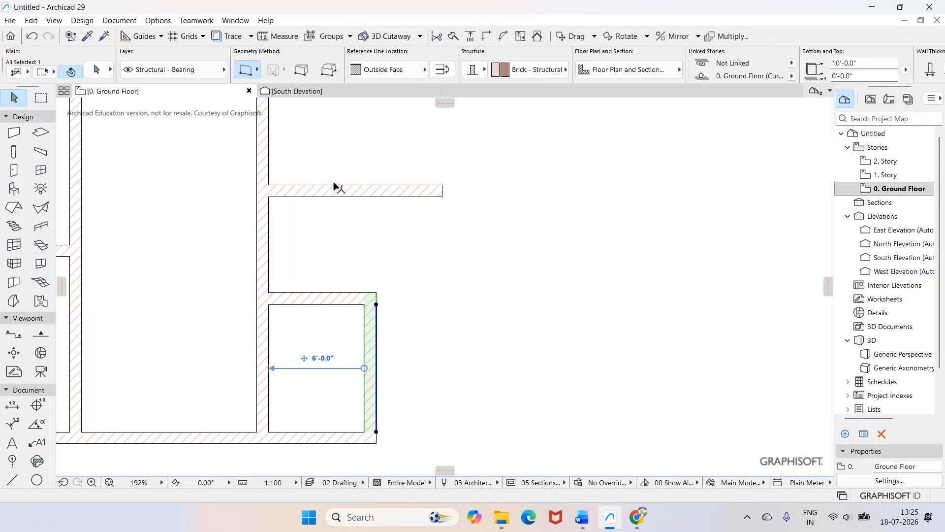
pyautogui.keyDown('shift'); pyautogui.click(335, 191); pyautogui.keyUp('shift')
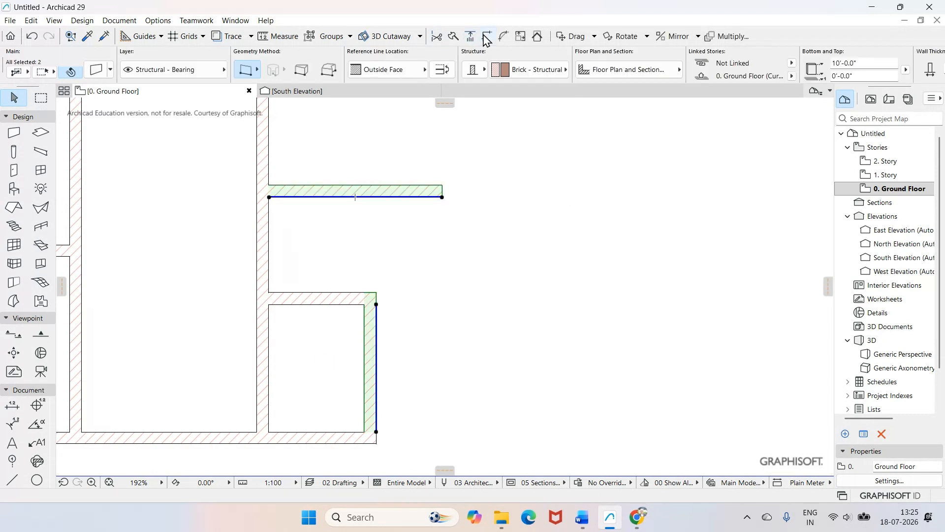
pyautogui.click(487, 39)
pyautogui.scroll(-6, 453, 258)
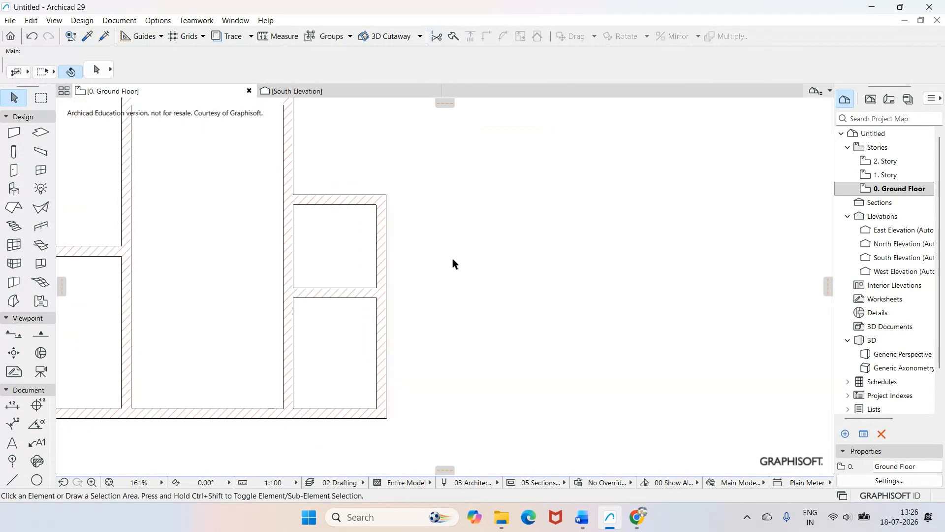
pyautogui.scroll(3, 457, 203)
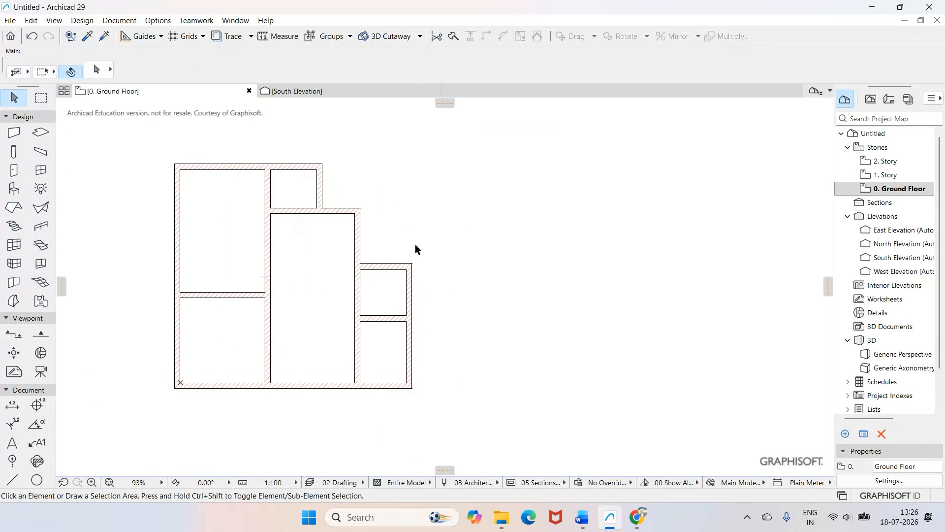
pyautogui.scroll(1, 415, 243)
pyautogui.scroll(-1, 415, 243)
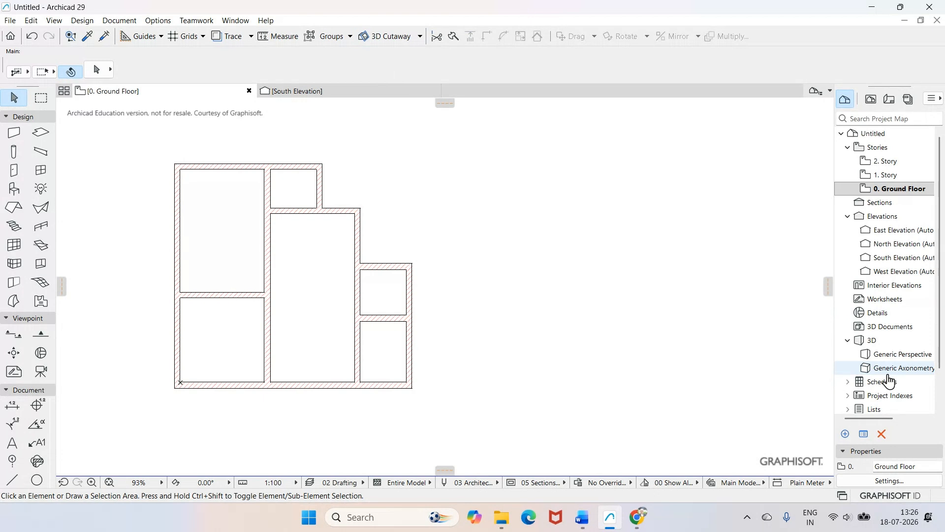
# - Open the Generic Perspective 3D view of the ground-floor model
pyautogui.click(901, 357)
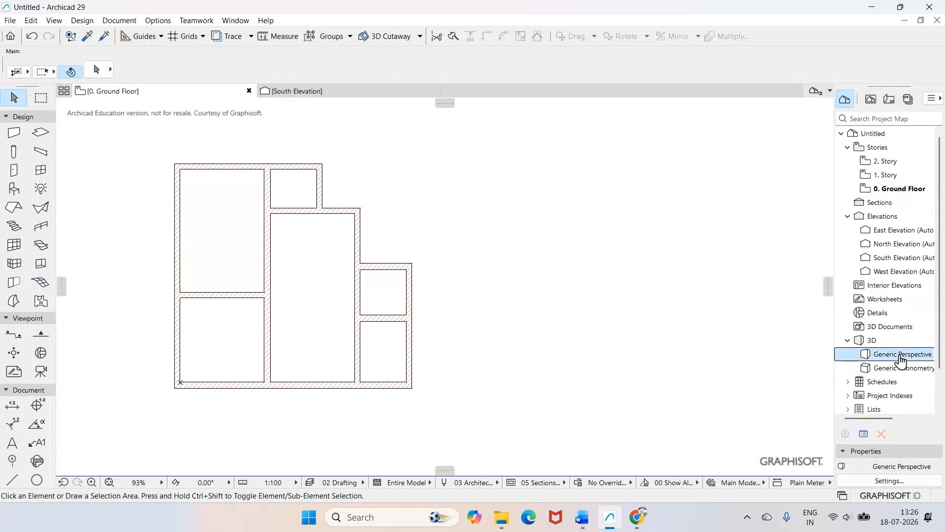
pyautogui.click(870, 342)
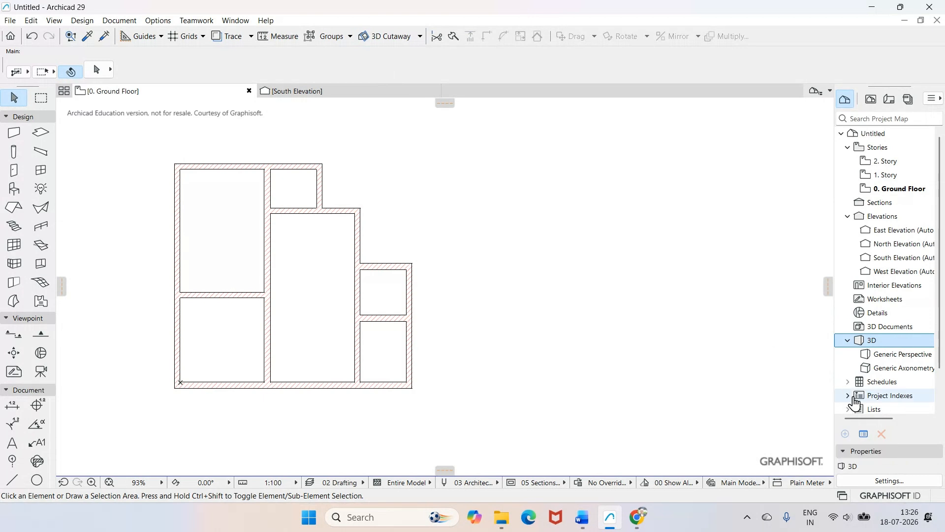
pyautogui.scroll(-1, 881, 418)
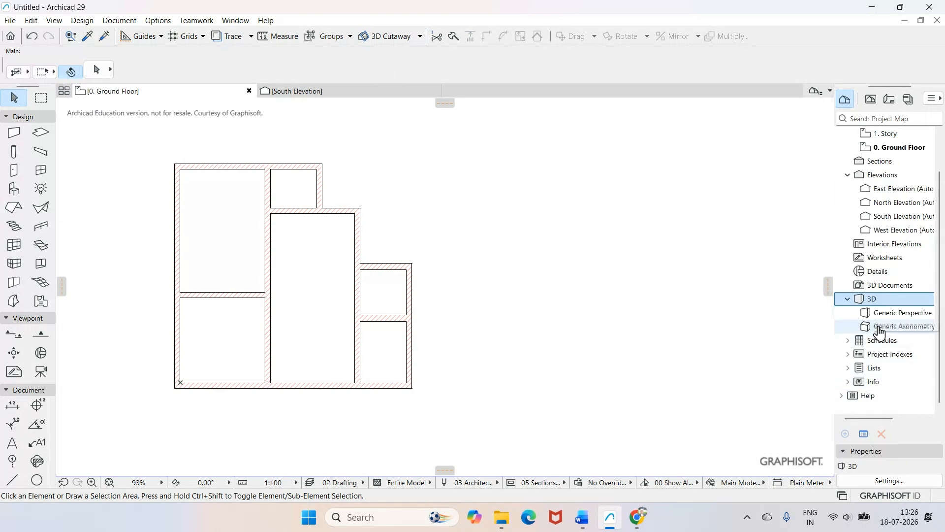
pyautogui.click(889, 315)
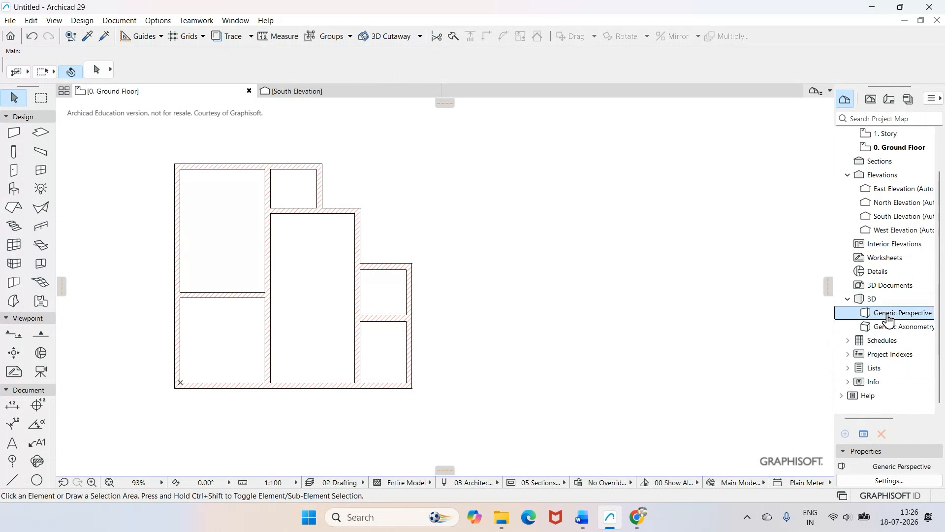
pyautogui.doubleClick(889, 315)
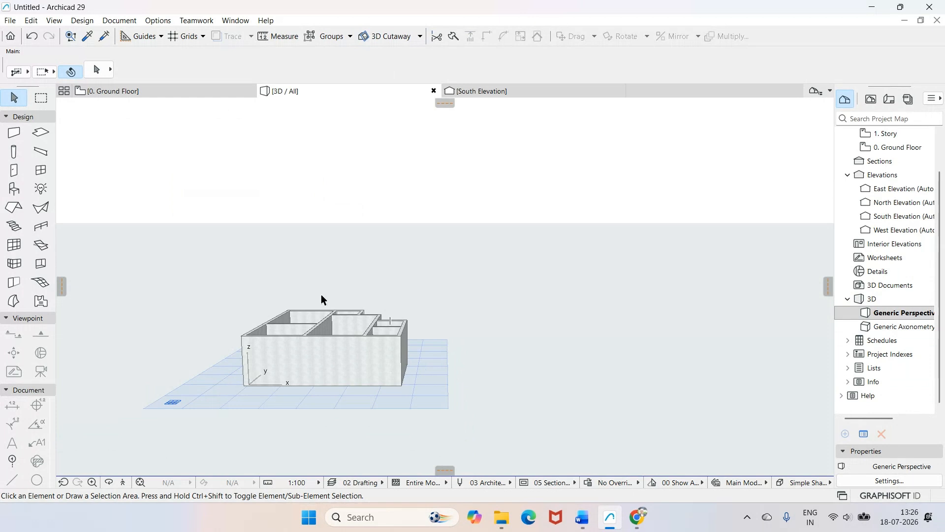
pyautogui.scroll(4, 321, 294)
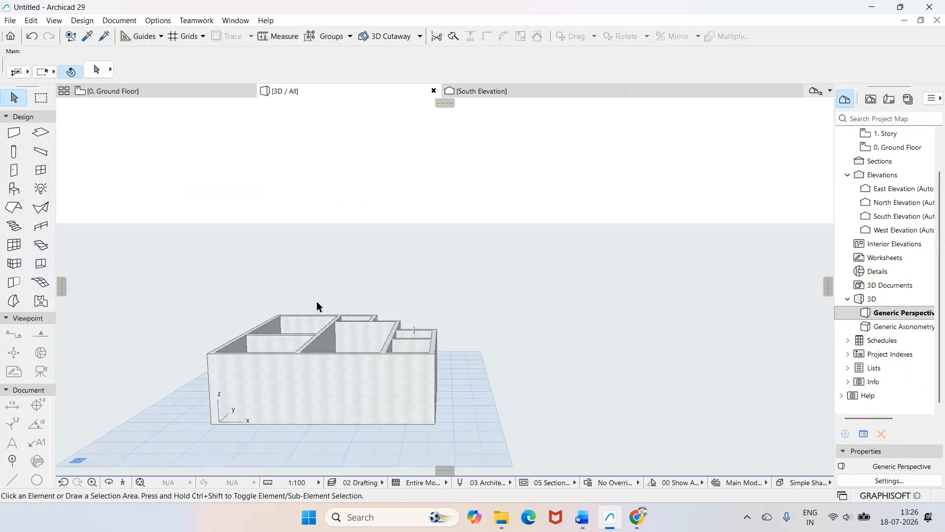
# - Inspect the rooms and wall junctions in 3D from the west side and around to the south wall's west corner
pyautogui.keyDown('shift'); pyautogui.moveTo(315, 306); pyautogui.dragTo(591, 387, button='middle'); pyautogui.keyUp('shift')
pyautogui.scroll(3, 354, 345)
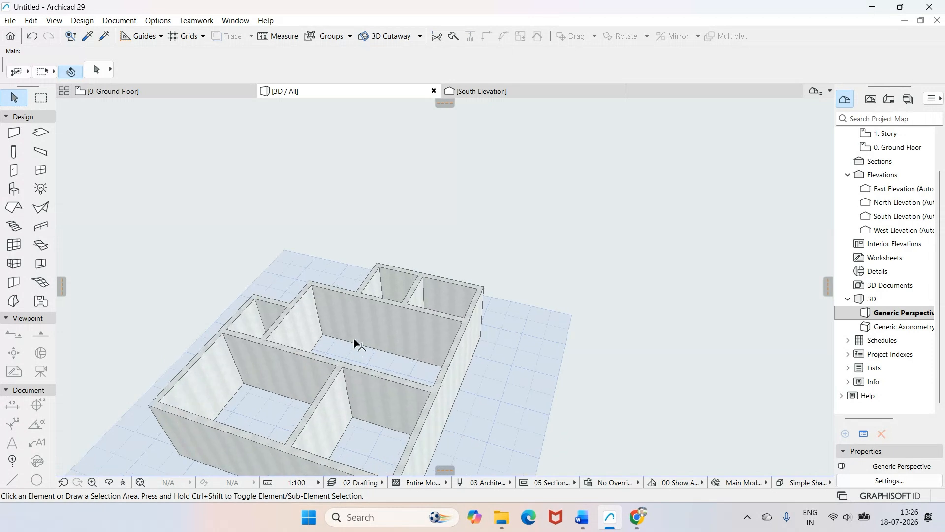
pyautogui.scroll(2, 354, 343)
pyautogui.scroll(3, 354, 338)
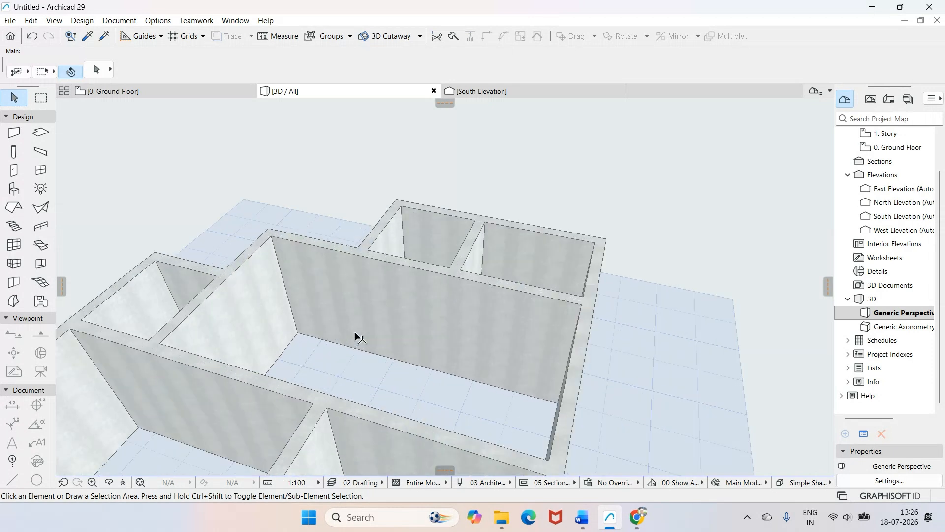
pyautogui.moveTo(281, 339); pyautogui.dragTo(439, 226, button='middle')
pyautogui.scroll(-2, 438, 234)
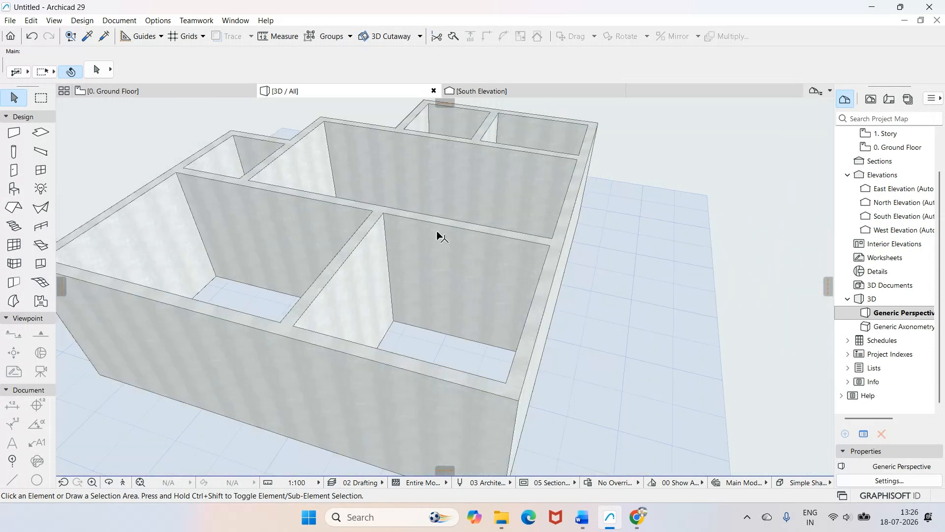
pyautogui.scroll(-3, 544, 335)
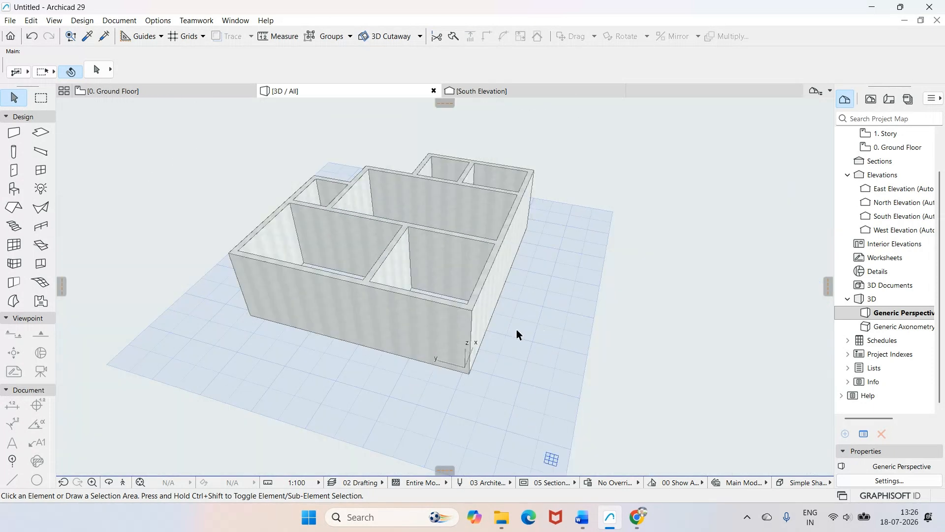
pyautogui.scroll(2, 515, 330)
pyautogui.keyDown('shift'); pyautogui.moveTo(514, 333); pyautogui.dragTo(355, 257, button='middle'); pyautogui.keyUp('shift')
pyautogui.scroll(2, 352, 255)
pyautogui.scroll(2, 355, 251)
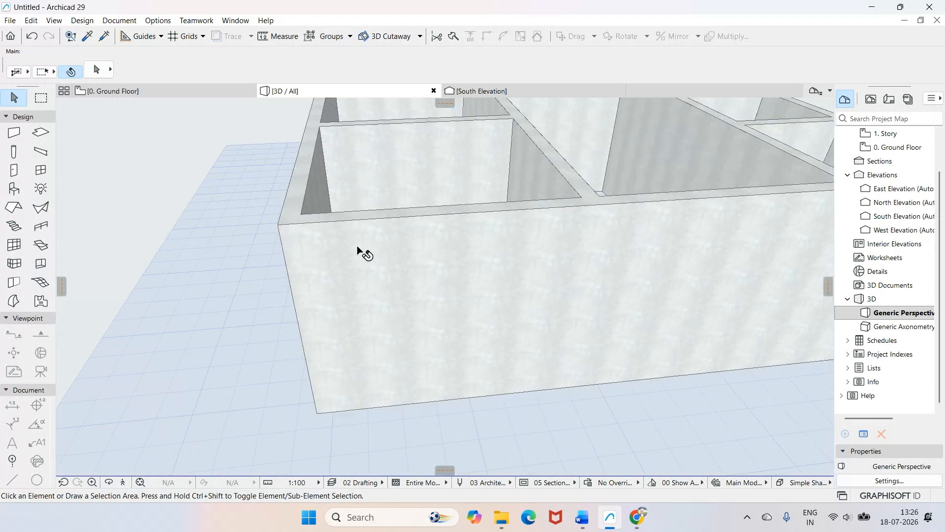
pyautogui.scroll(3, 374, 237)
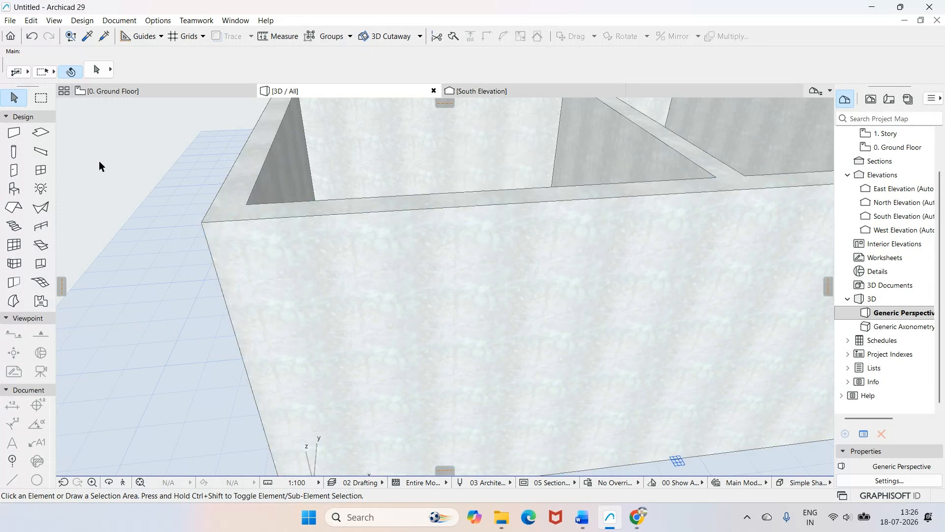
# - Override all surfaces of the south exterior wall with Stucco - Red Rough, and check the finish in 3D
pyautogui.click(298, 223)
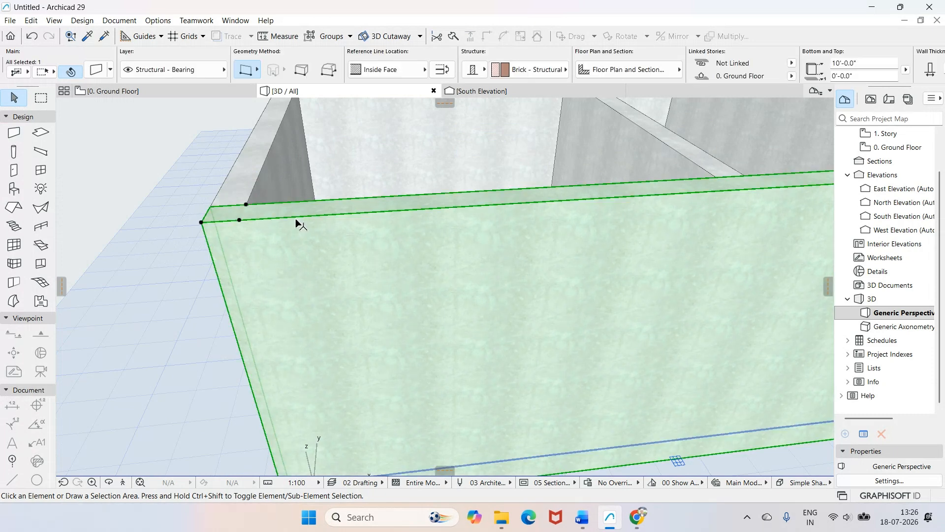
pyautogui.click(94, 71)
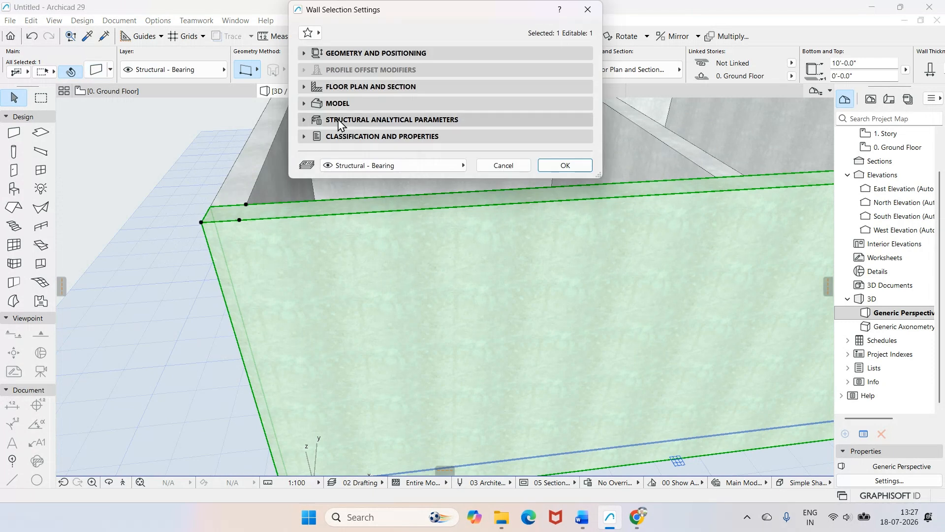
pyautogui.click(374, 103)
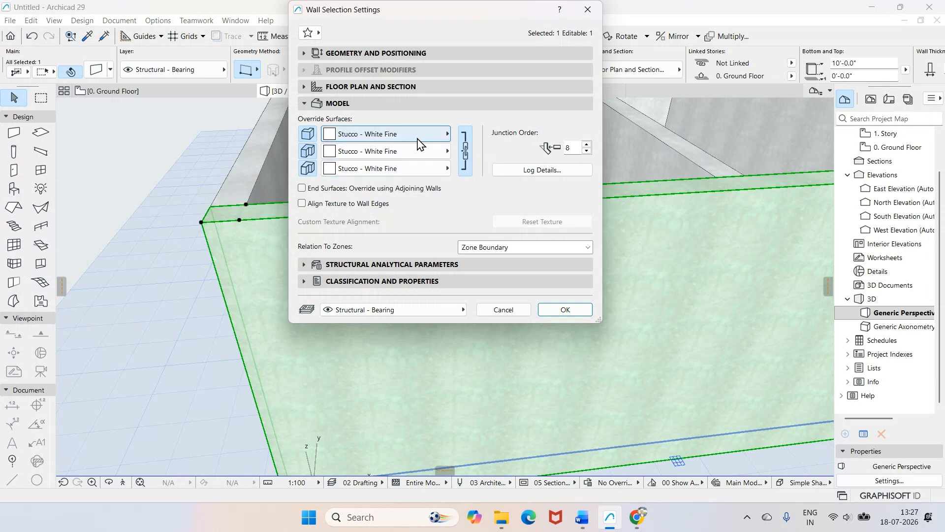
pyautogui.click(447, 134)
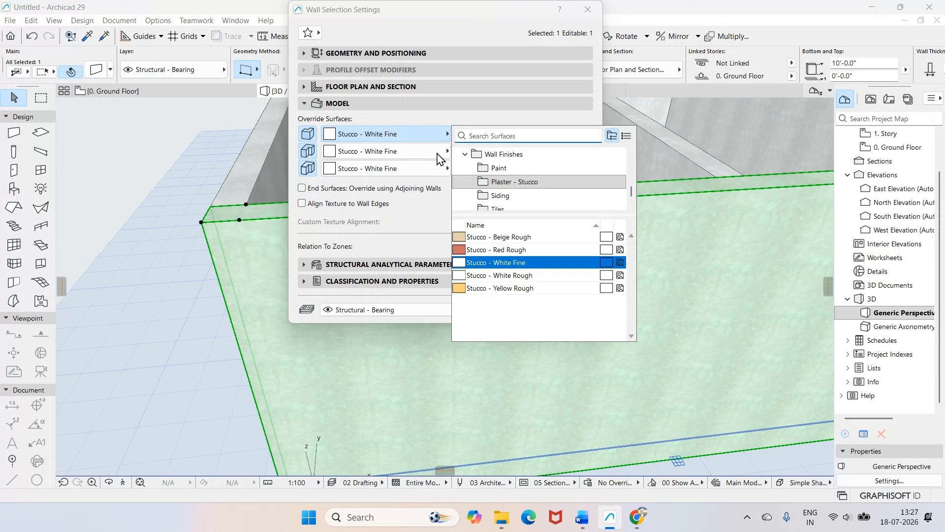
pyautogui.click(522, 275)
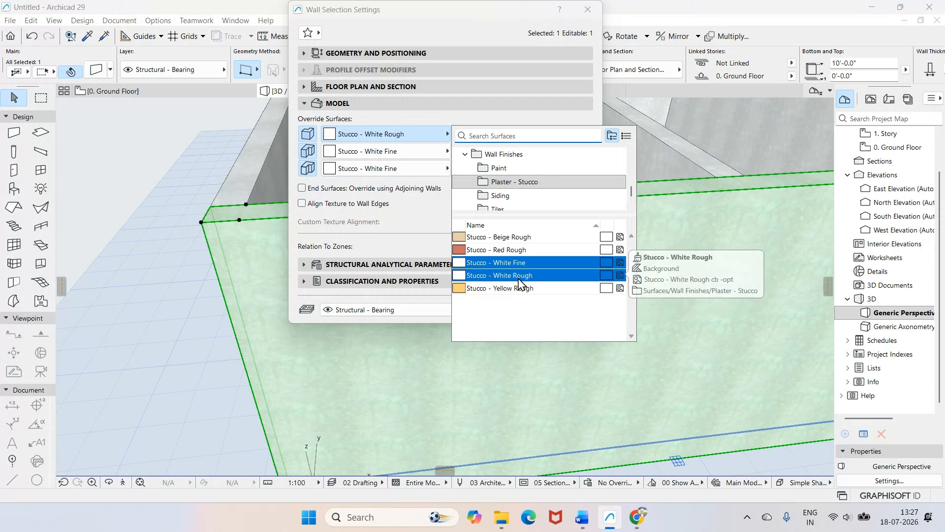
pyautogui.click(524, 251)
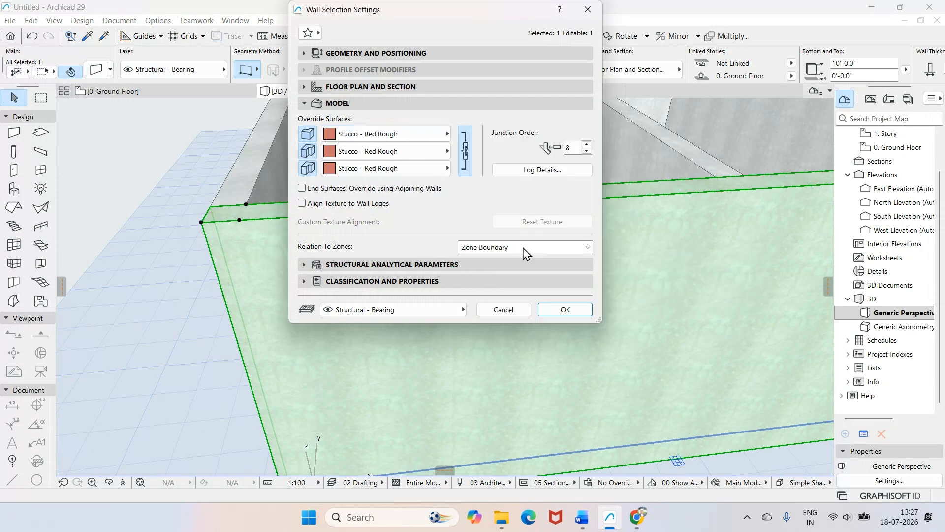
pyautogui.click(565, 310)
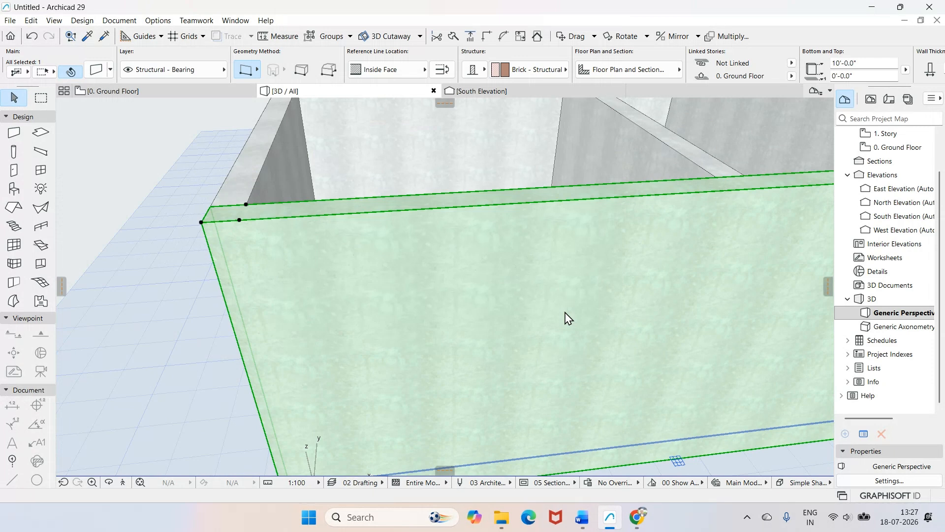
pyautogui.scroll(-2, 566, 315)
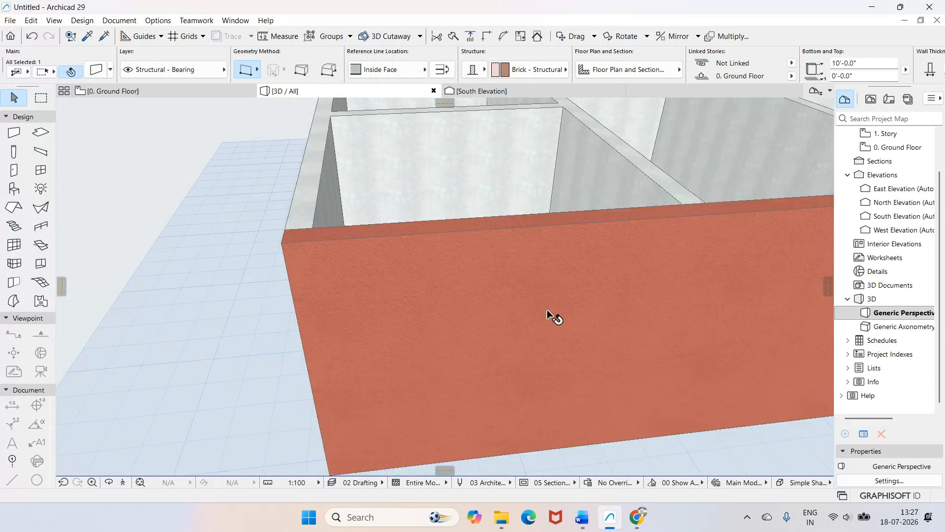
pyautogui.scroll(-2, 547, 309)
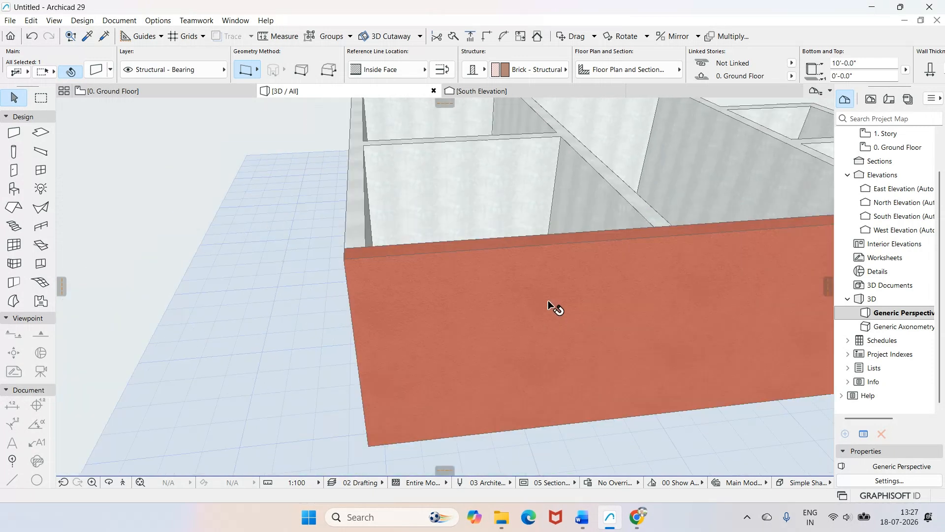
# - Switch to the Word document LEVELS, examine the reference plan with its wall, door and window specifications, and return to Archicad
pyautogui.scroll(-2, 548, 301)
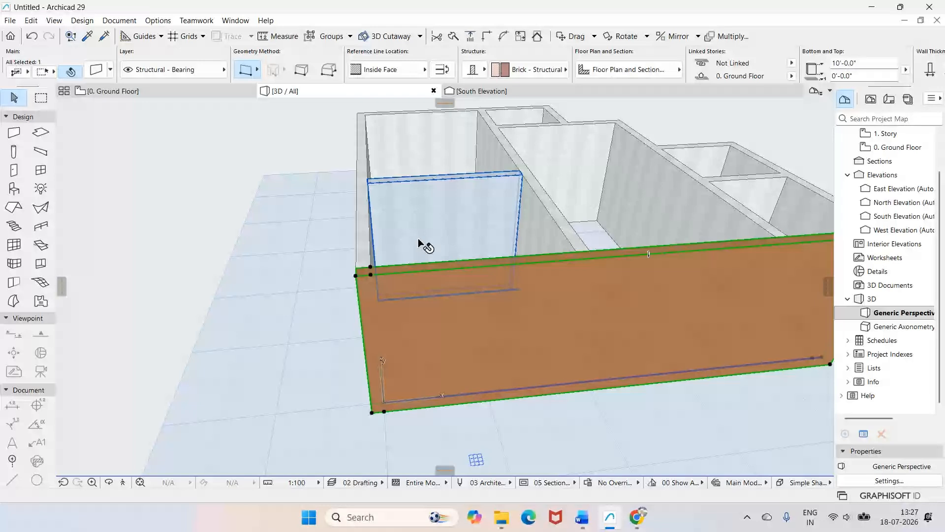
pyautogui.scroll(-1, 419, 243)
pyautogui.keyDown('shift'); pyautogui.moveTo(408, 136); pyautogui.dragTo(456, 158, button='middle'); pyautogui.keyUp('shift')
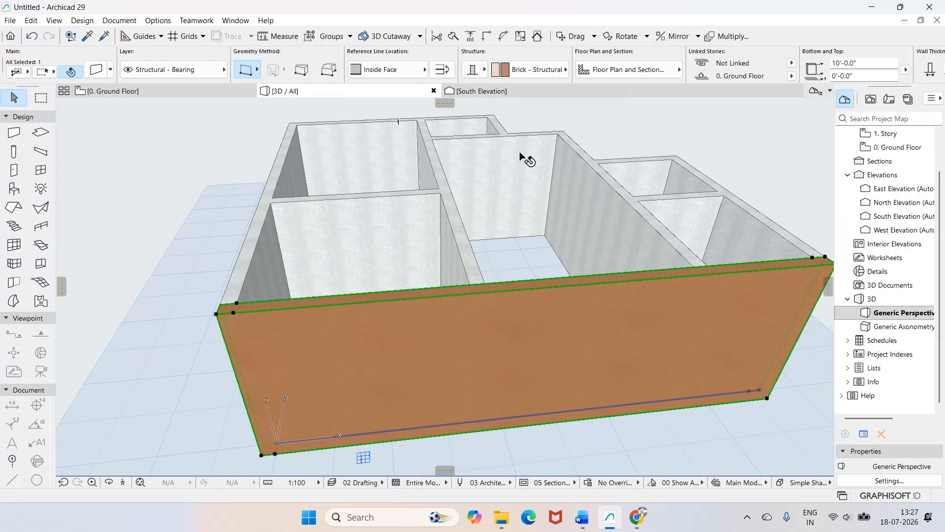
pyautogui.click(581, 524)
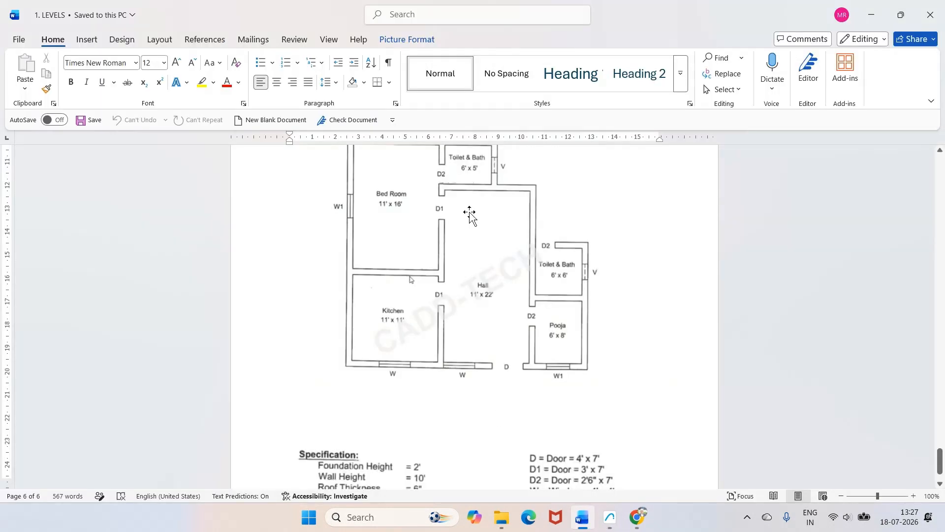
pyautogui.scroll(3, 477, 236)
pyautogui.scroll(-4, 614, 389)
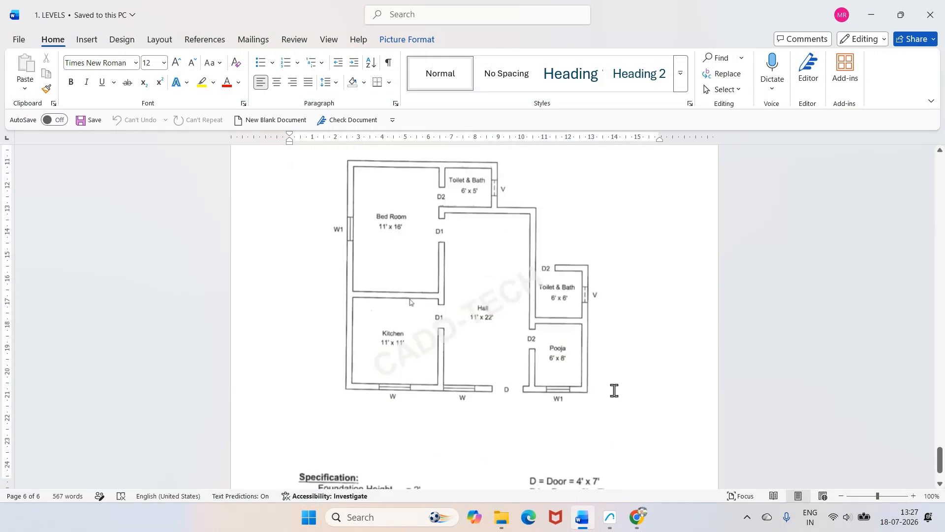
pyautogui.scroll(-1, 614, 388)
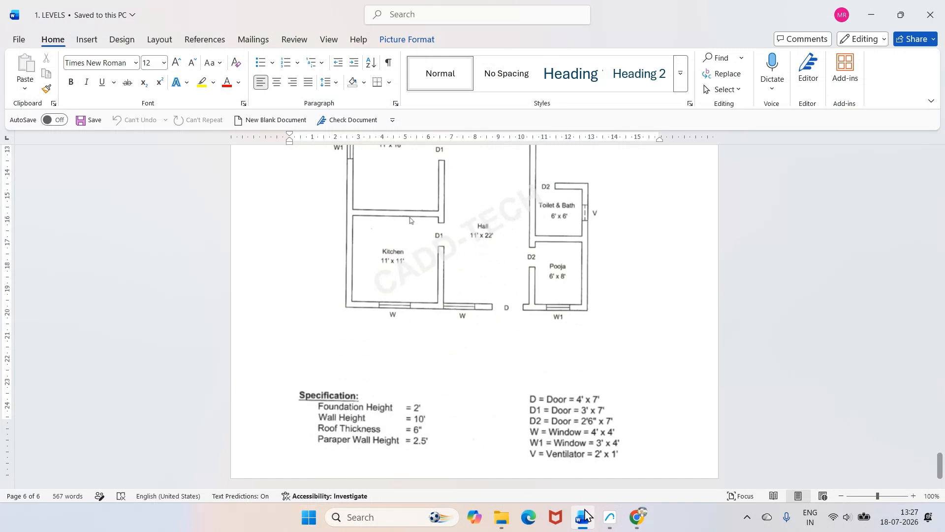
pyautogui.click(610, 517)
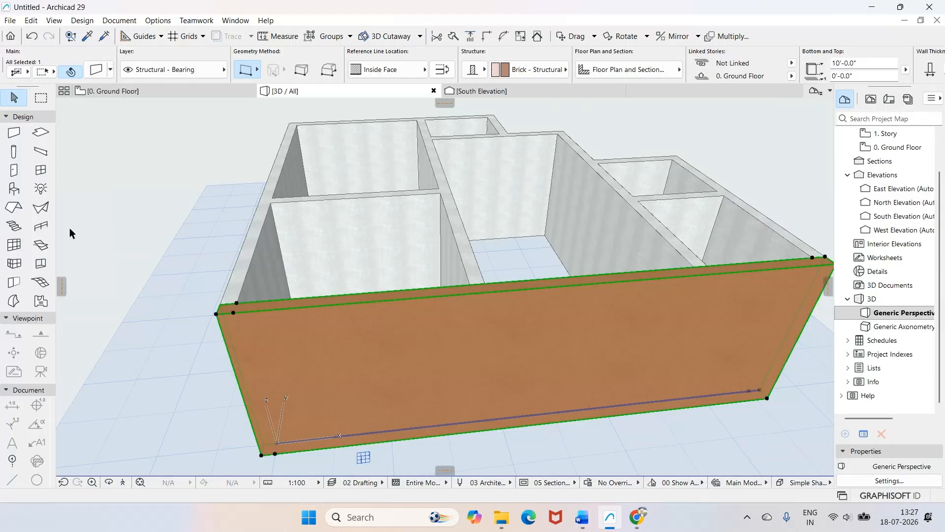
# - Review the south exterior wall's height and thickness in its geometry and positioning settings
pyautogui.click(98, 70)
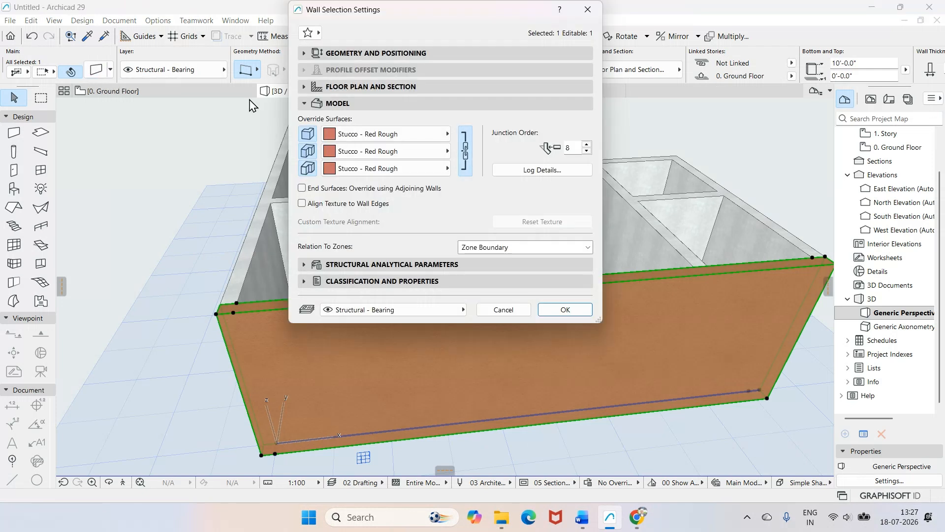
pyautogui.click(354, 53)
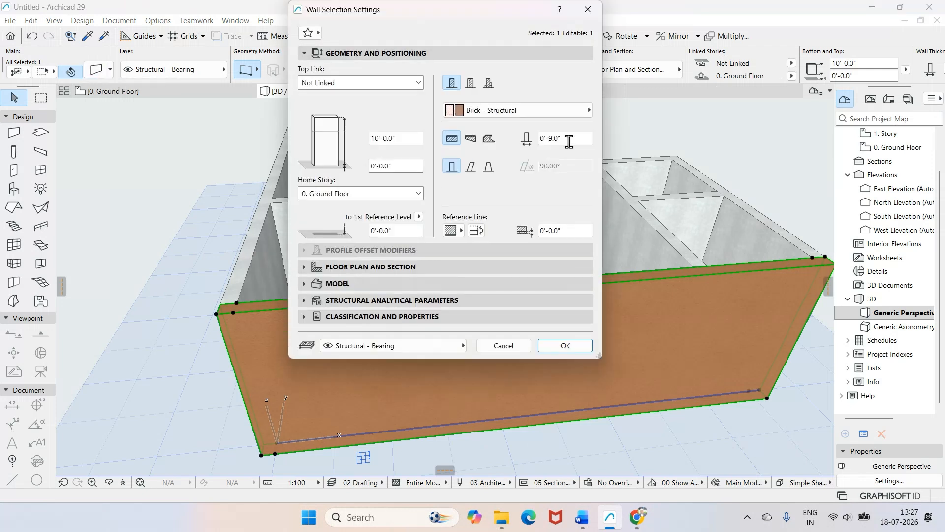
pyautogui.click(406, 139)
pyautogui.moveTo(406, 139); pyautogui.dragTo(357, 143)
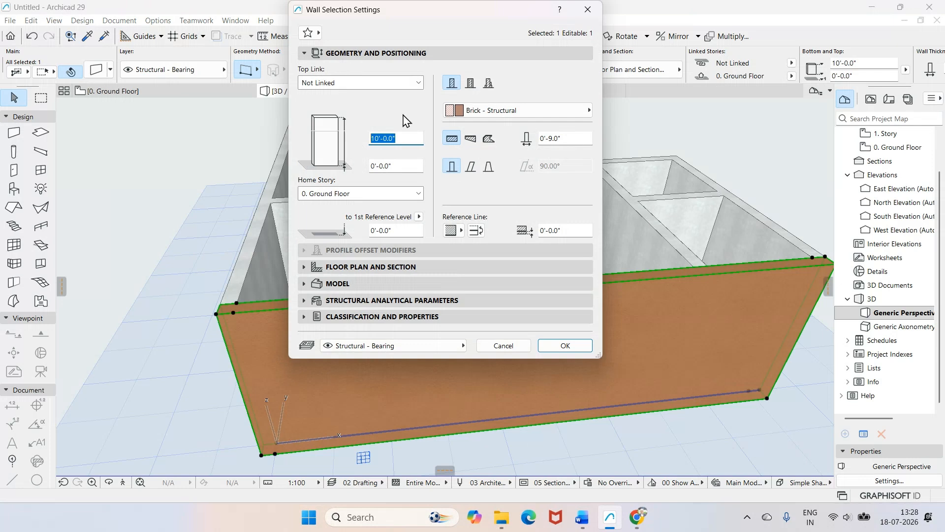
pyautogui.click(556, 344)
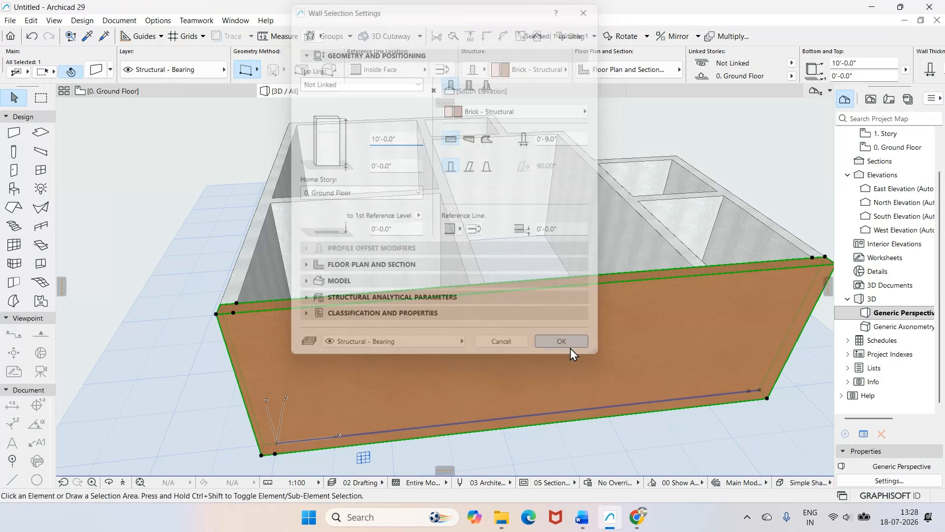
pyautogui.click(437, 297)
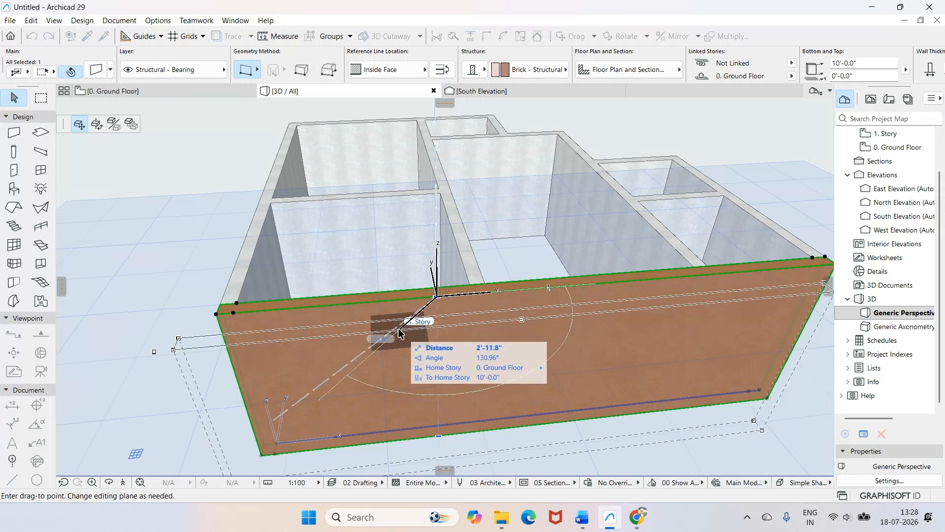
pyautogui.press('Escape')
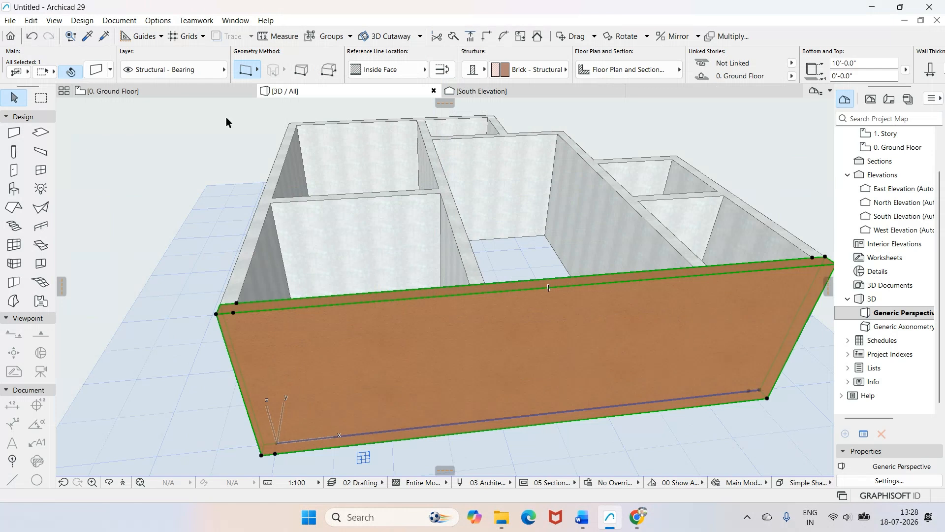
# - Override all surfaces of the south exterior wall with Stucco - White Fine, and check the finish in 3D
pyautogui.hotkey('ctrl', 't')
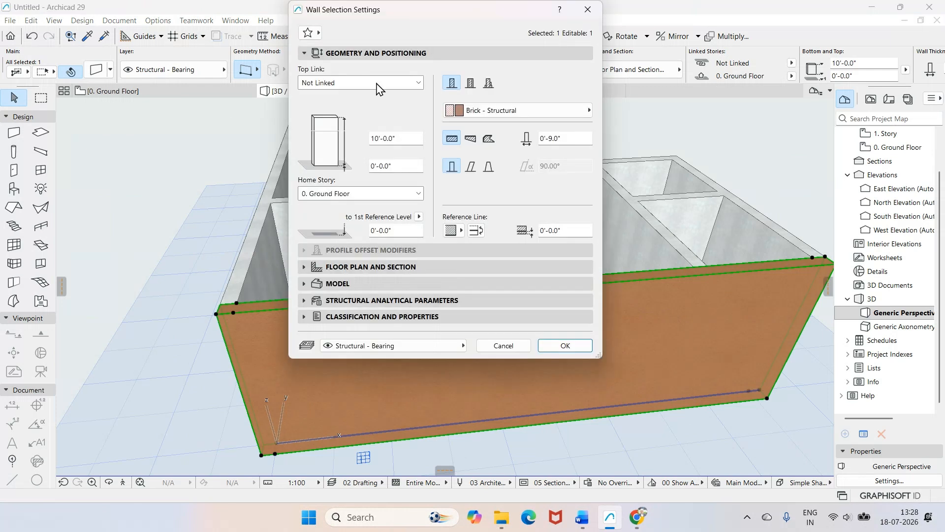
pyautogui.click(453, 284)
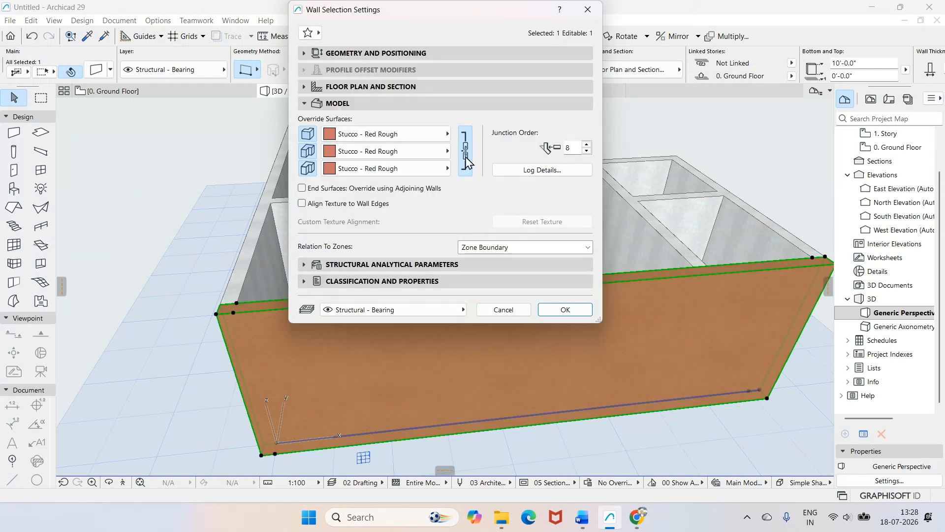
pyautogui.click(446, 151)
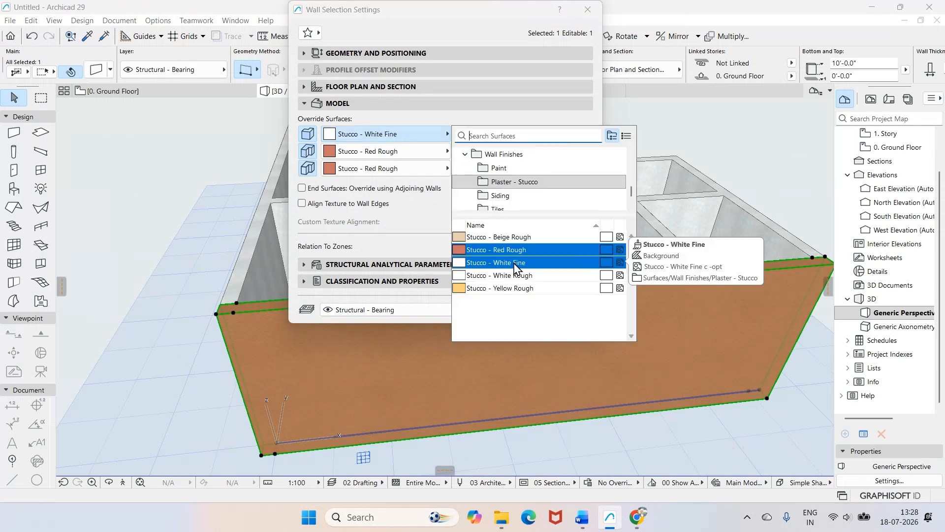
pyautogui.click(506, 264)
pyautogui.click(567, 310)
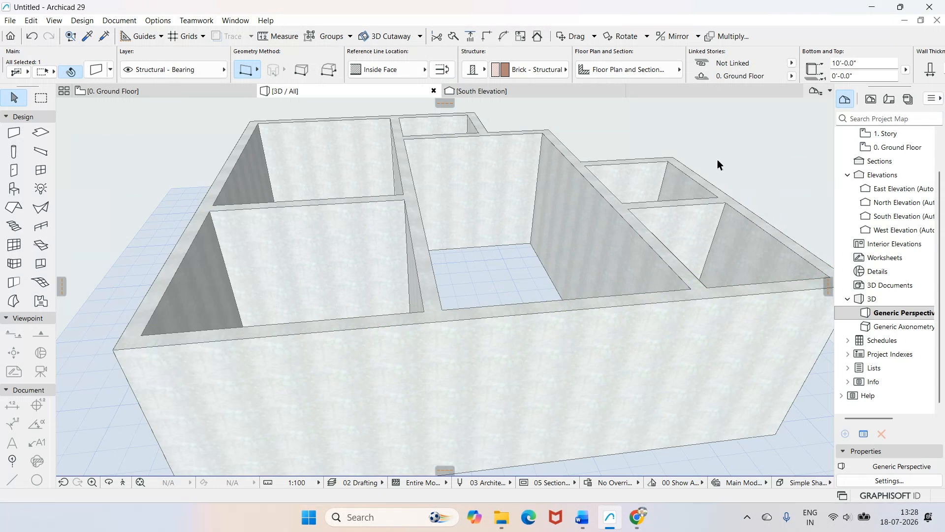
pyautogui.scroll(-3, 755, 147)
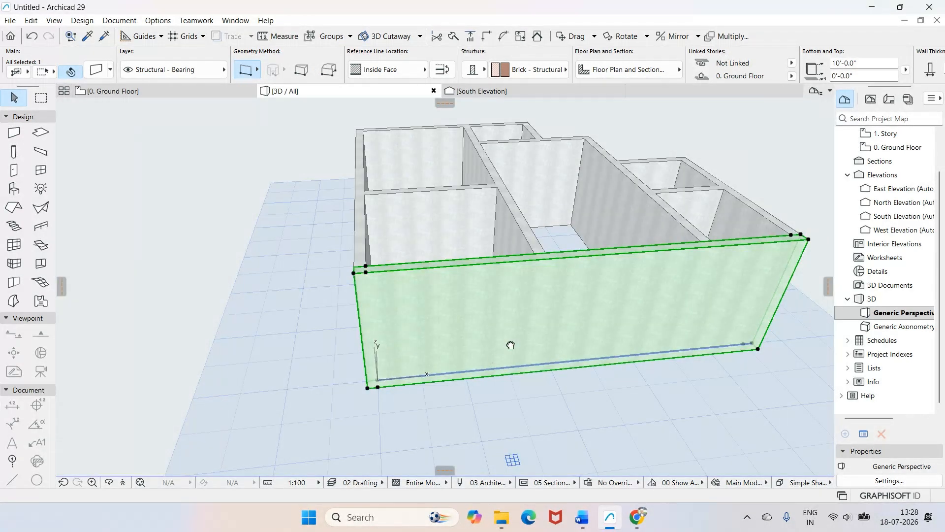
pyautogui.keyDown('shift'); pyautogui.moveTo(511, 344); pyautogui.dragTo(456, 380, button='middle'); pyautogui.keyUp('shift')
pyautogui.scroll(-5, 621, 330)
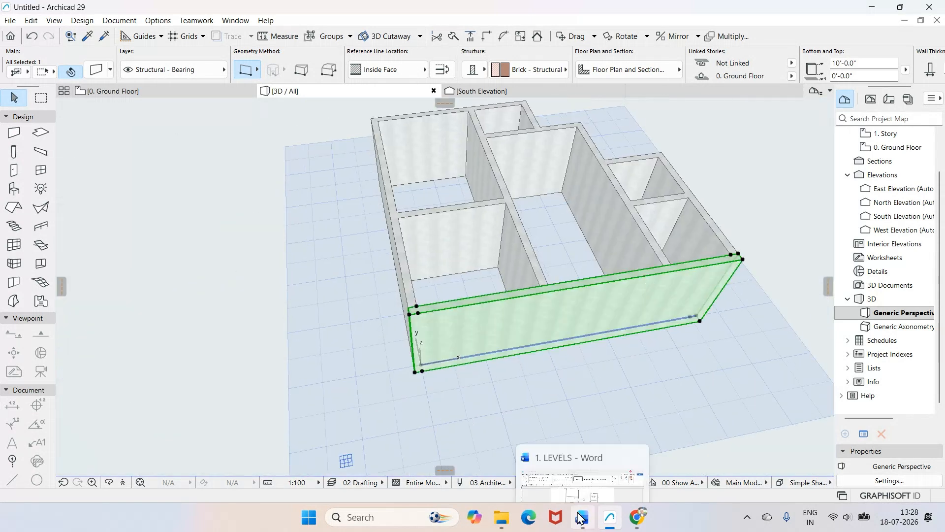
# - Compare the 3D model with the reference plan in Word, examining the room layout and the door and window positions
pyautogui.click(581, 518)
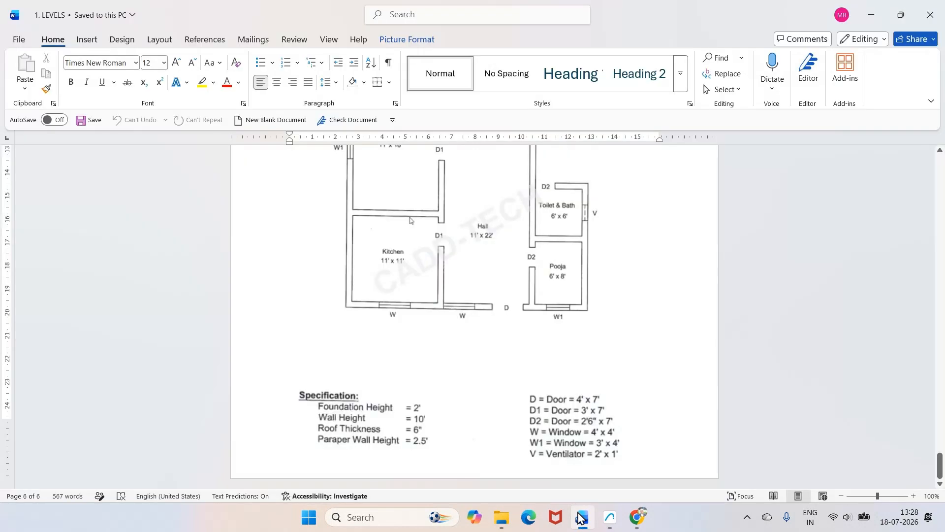
pyautogui.click(581, 518)
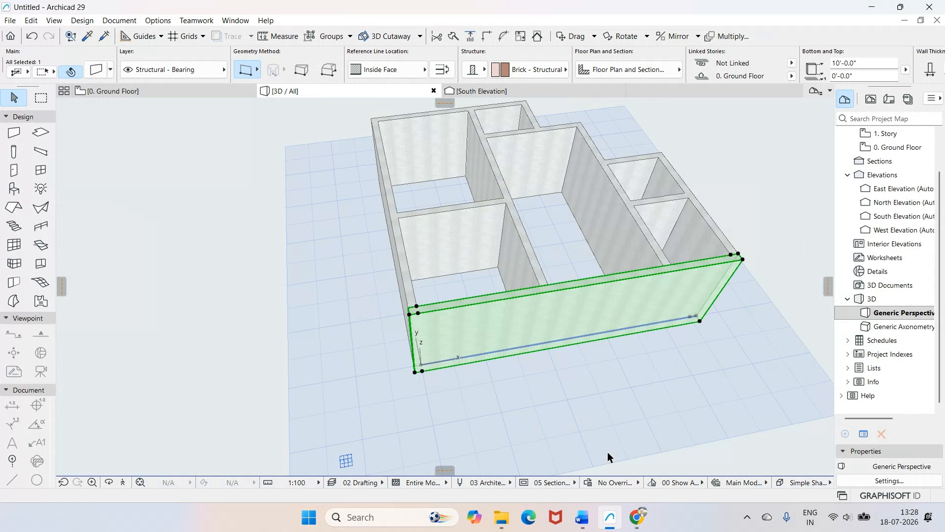
pyautogui.hotkey('alt', 'Tab')
pyautogui.scroll(3, 449, 275)
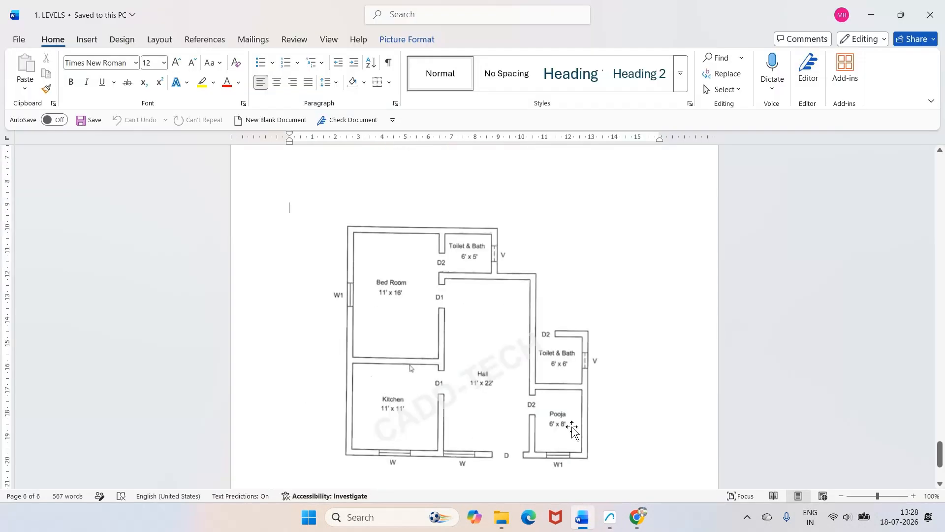
pyautogui.hotkey('alt', 'Tab')
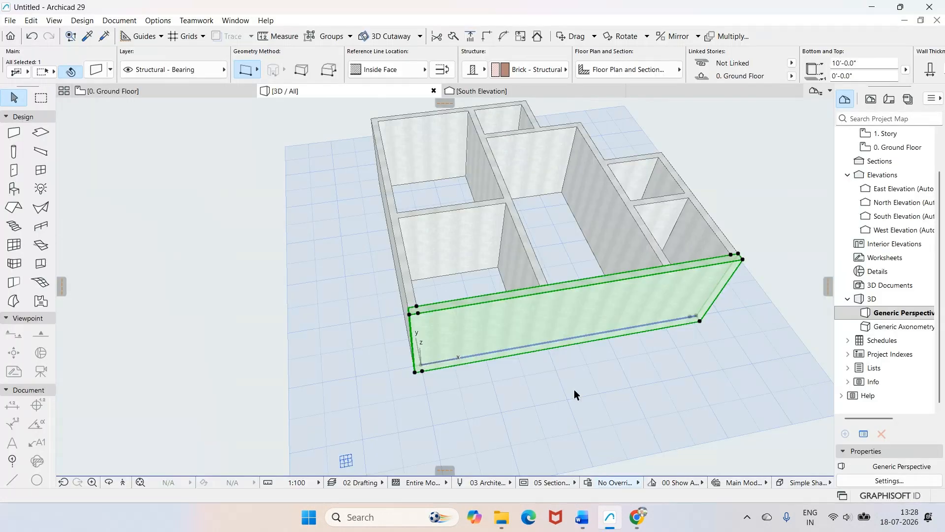
pyautogui.click(581, 518)
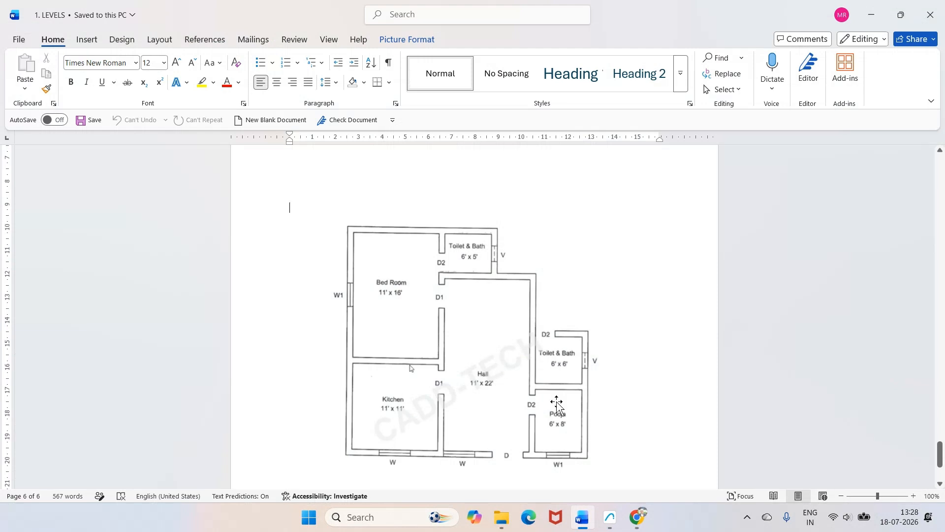
pyautogui.hotkey('alt', 'Tab')
# - Deselect the south wall and open the 0. Ground Floor plan from the 3D view
pyautogui.press('Escape')
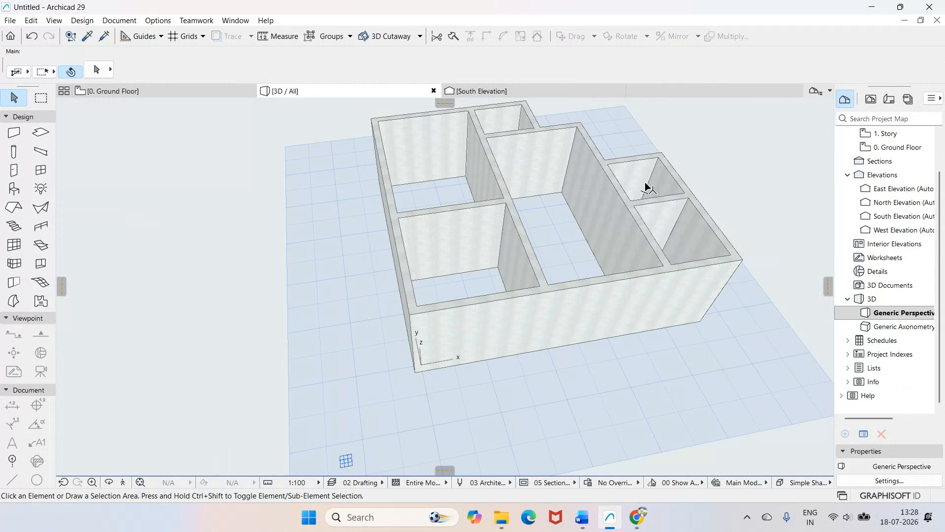
pyautogui.scroll(1, 479, 259)
pyautogui.scroll(-1, 479, 259)
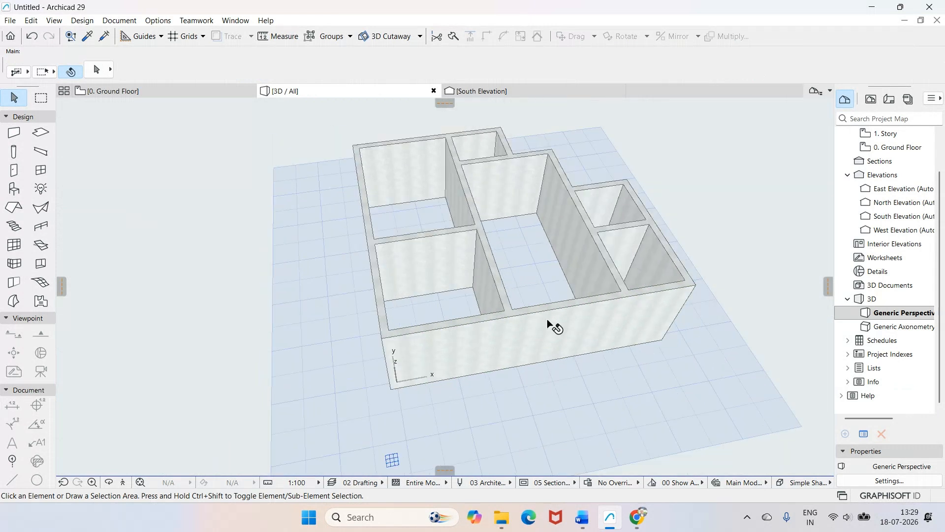
pyautogui.click(127, 96)
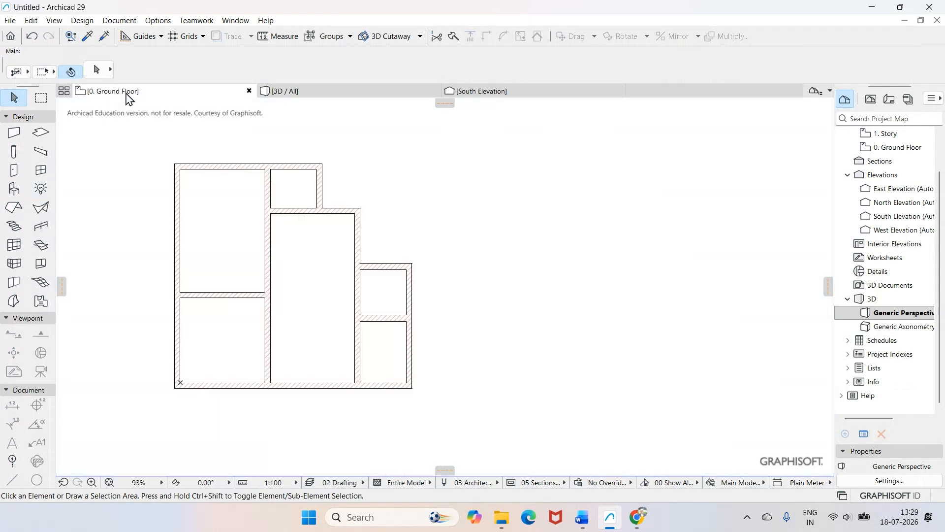